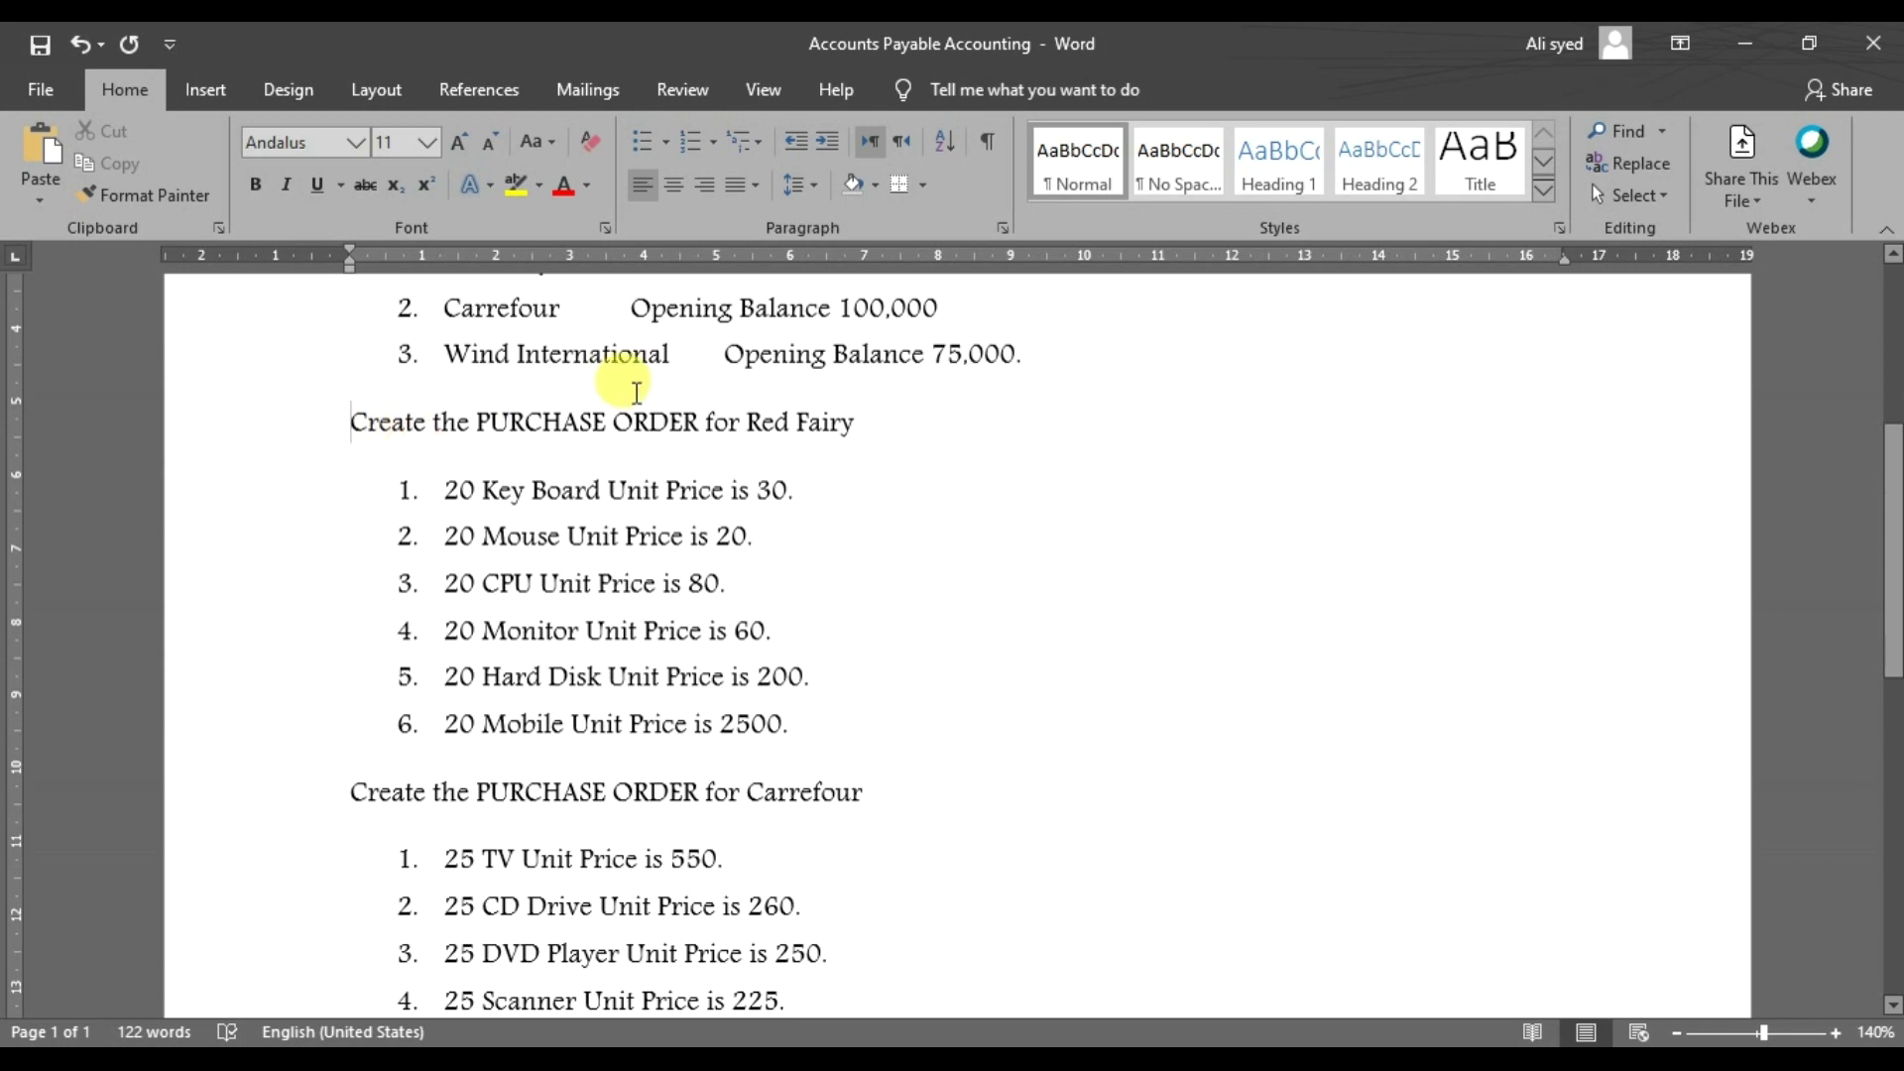
# - Check the purchase order supplier in the Word brief, switch to Tally.ERP 9 and leave ledger creation for the Gateway of Tally
pyautogui.moveTo(746, 428); pyautogui.dragTo(850, 442)
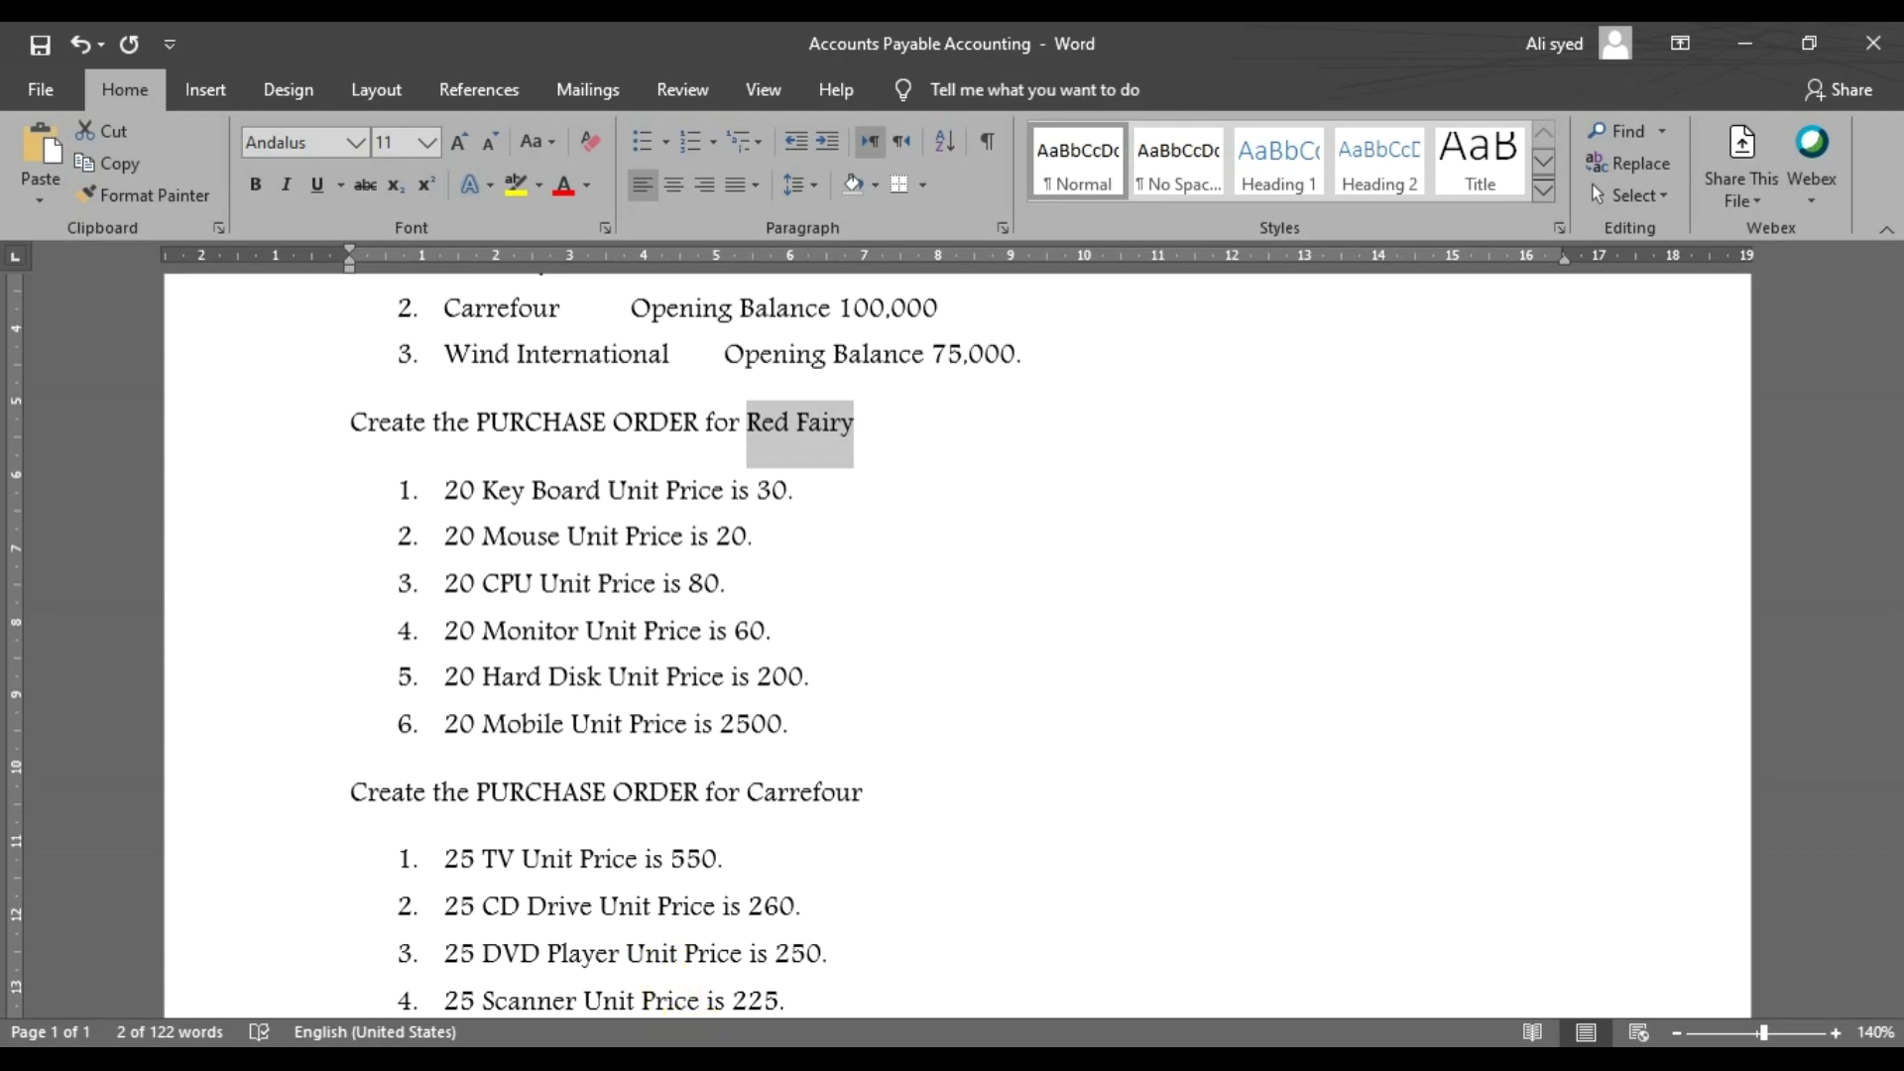
pyautogui.hotkey('alt', 'Tab')
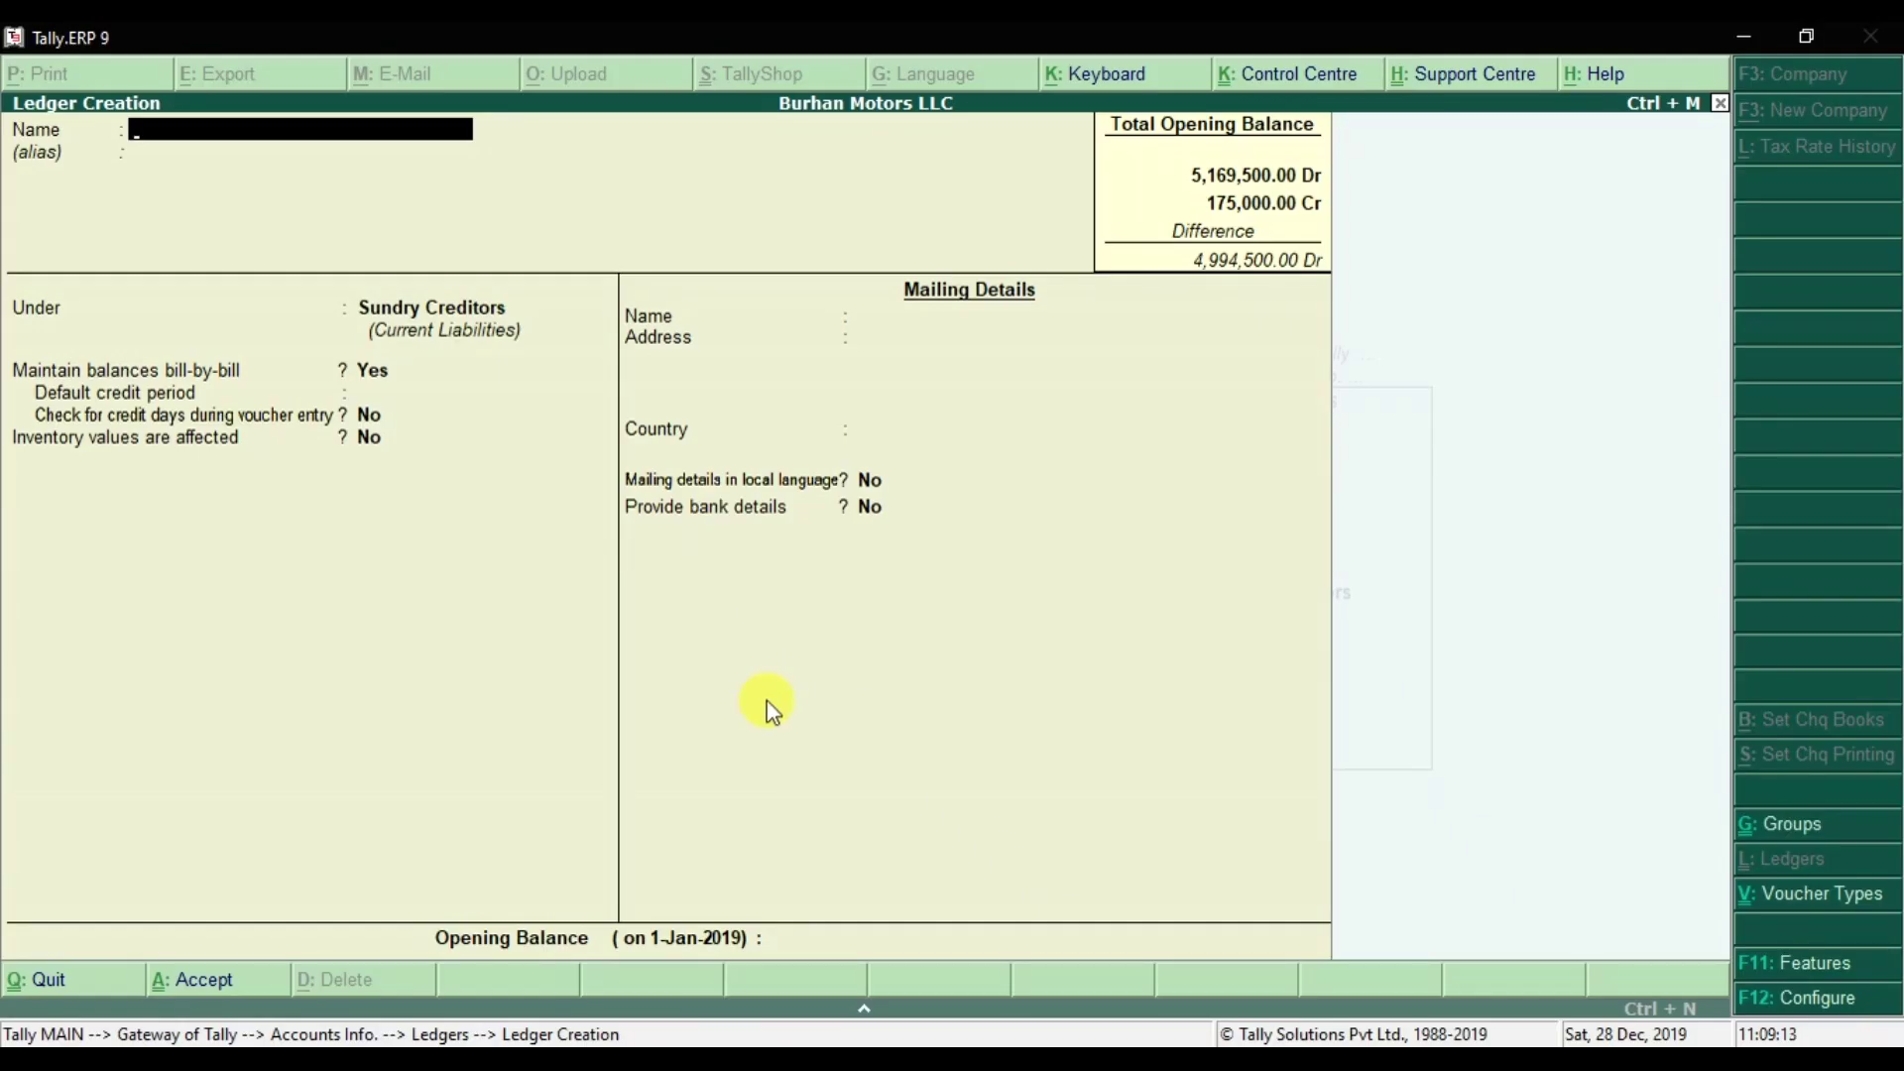
pyautogui.press('Escape')
pyautogui.press('y')
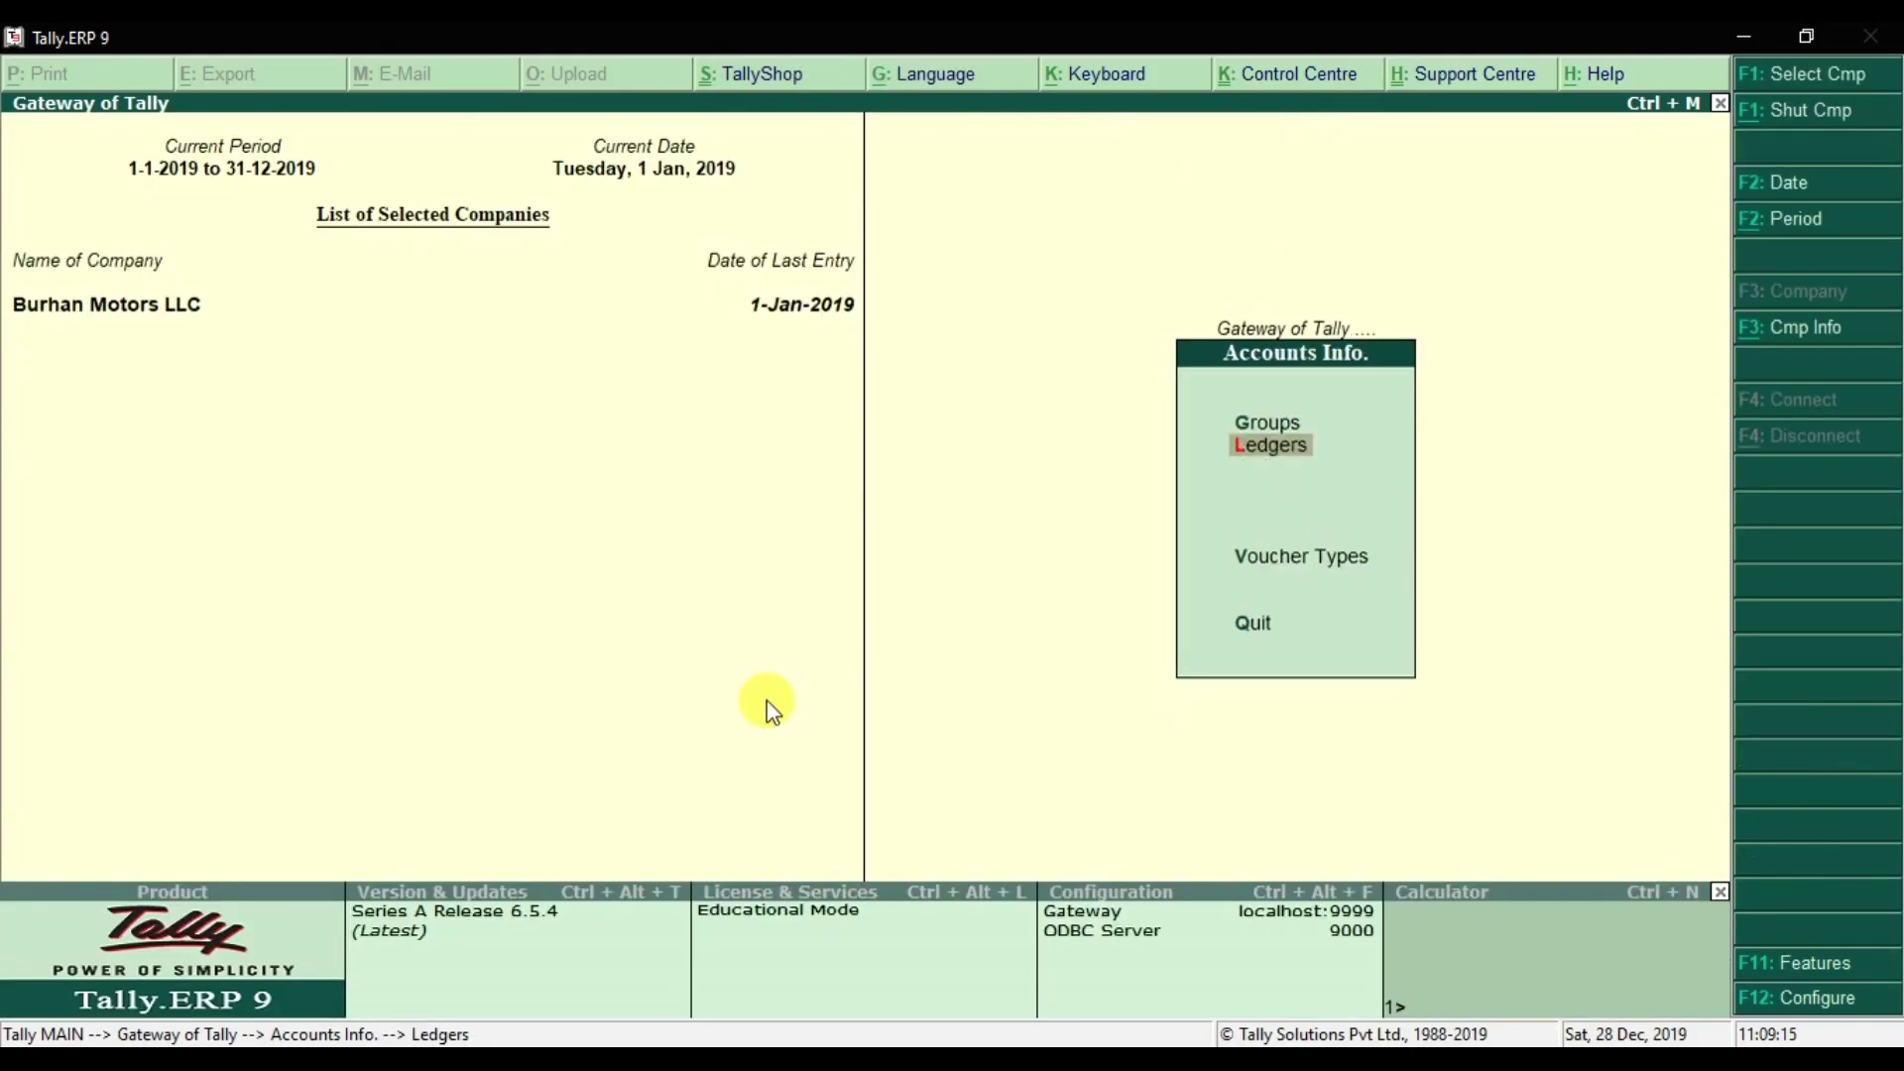
pyautogui.press('Escape')
pyautogui.press('Escape')
pyautogui.press('n')
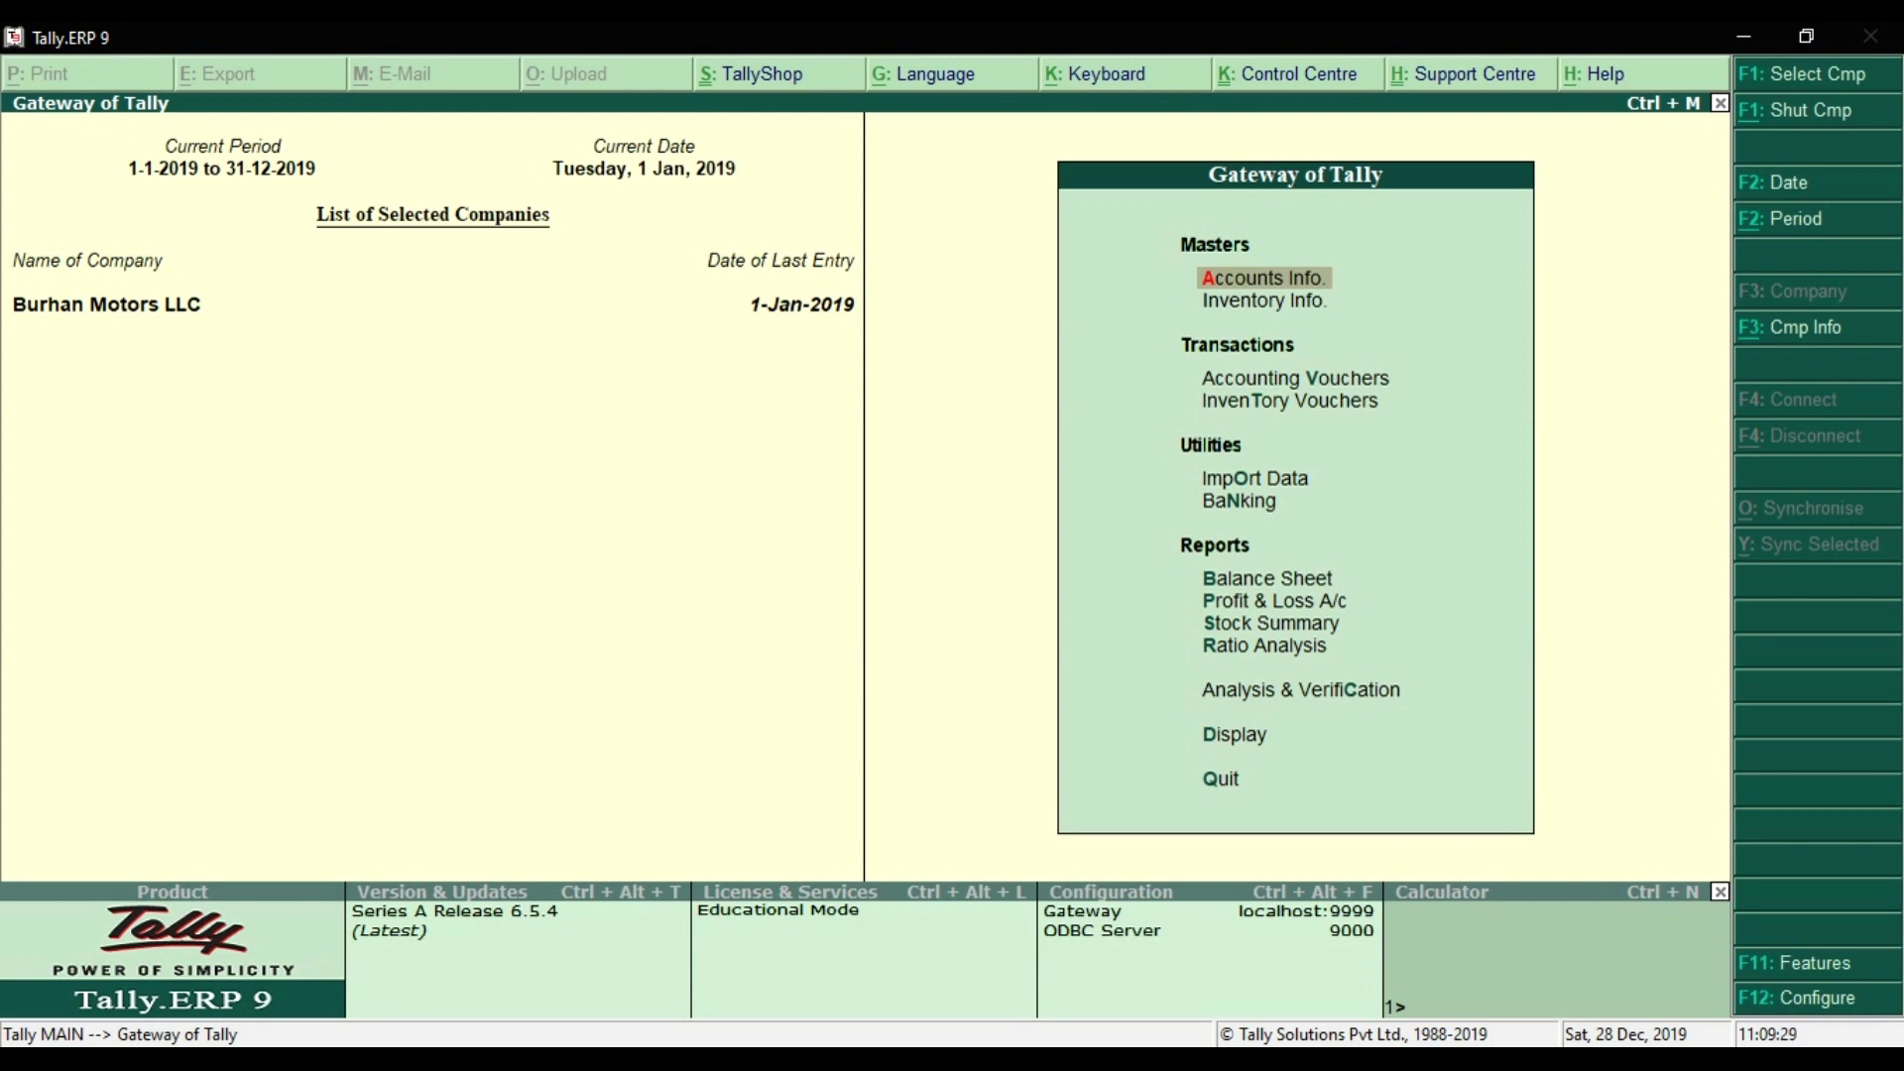
# - Enable purchase order processing and sales order processing in the company's inventory features
pyautogui.click(1820, 974)
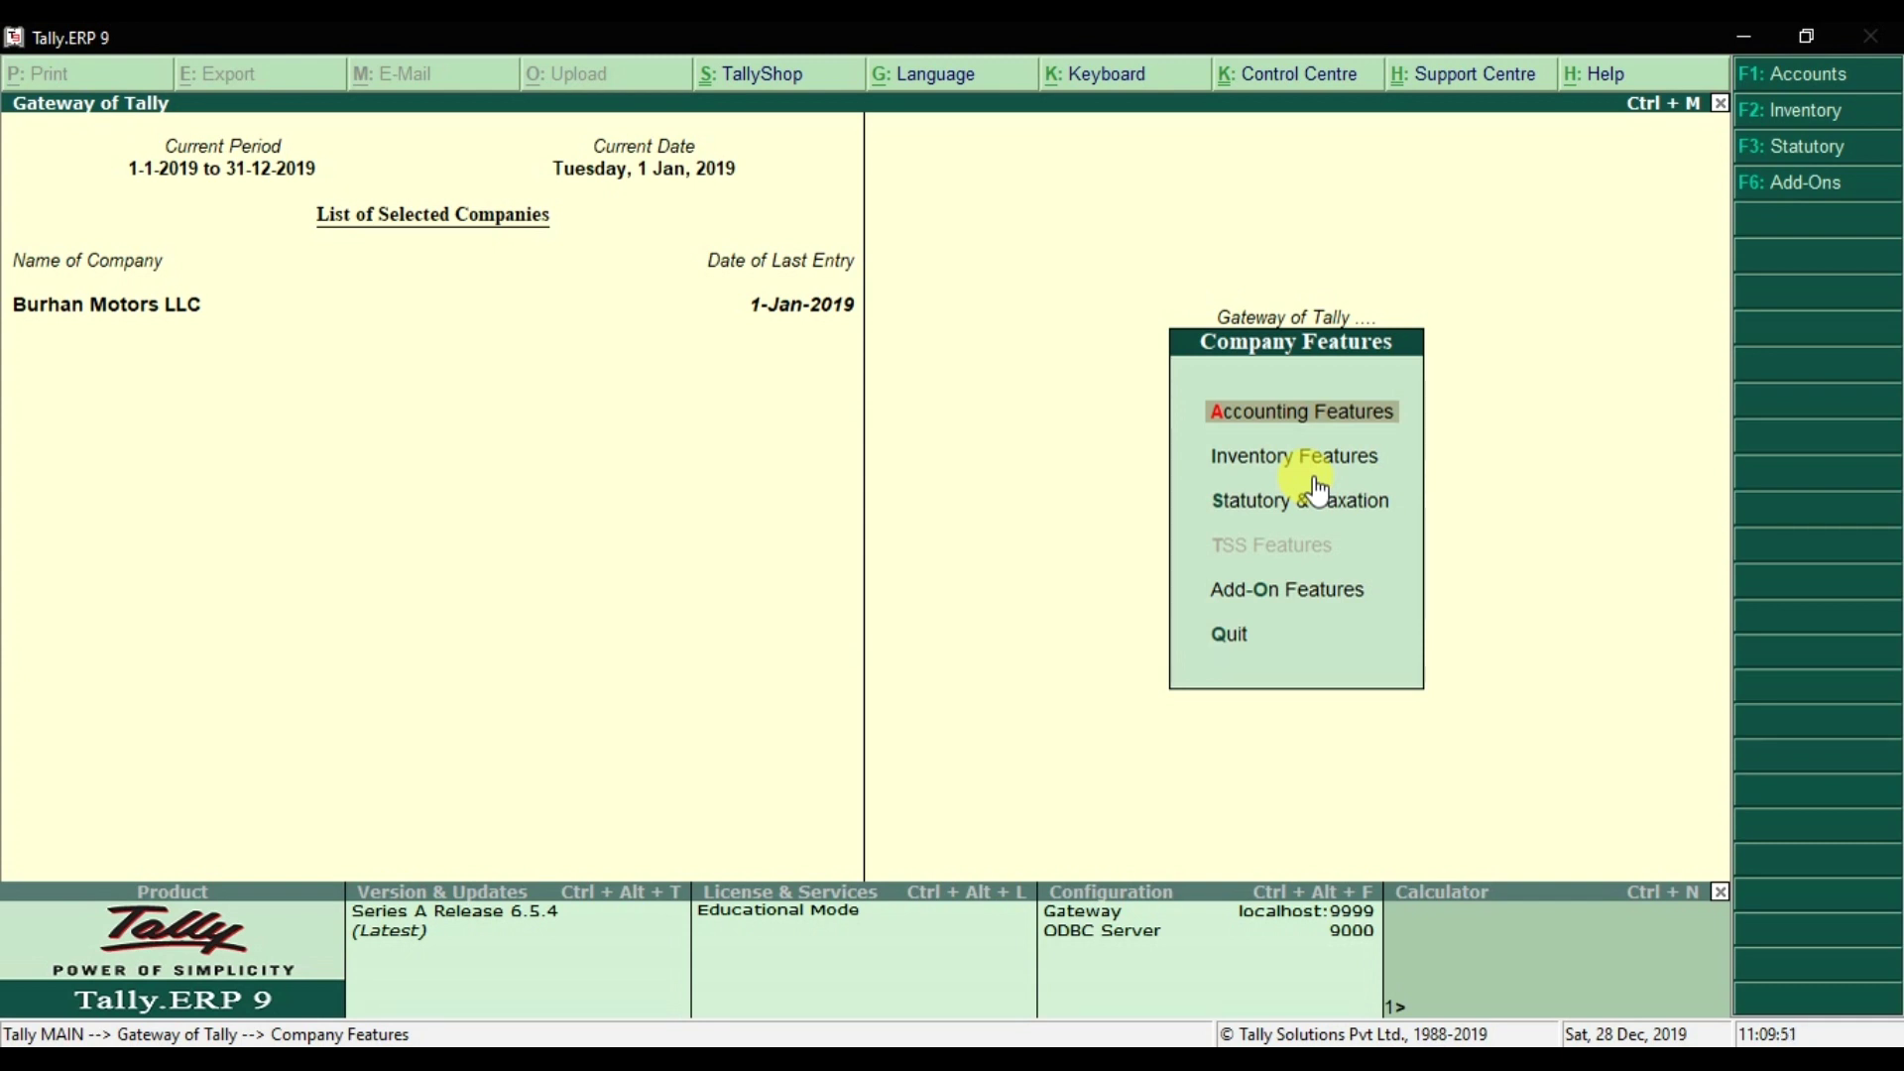
pyautogui.click(1309, 464)
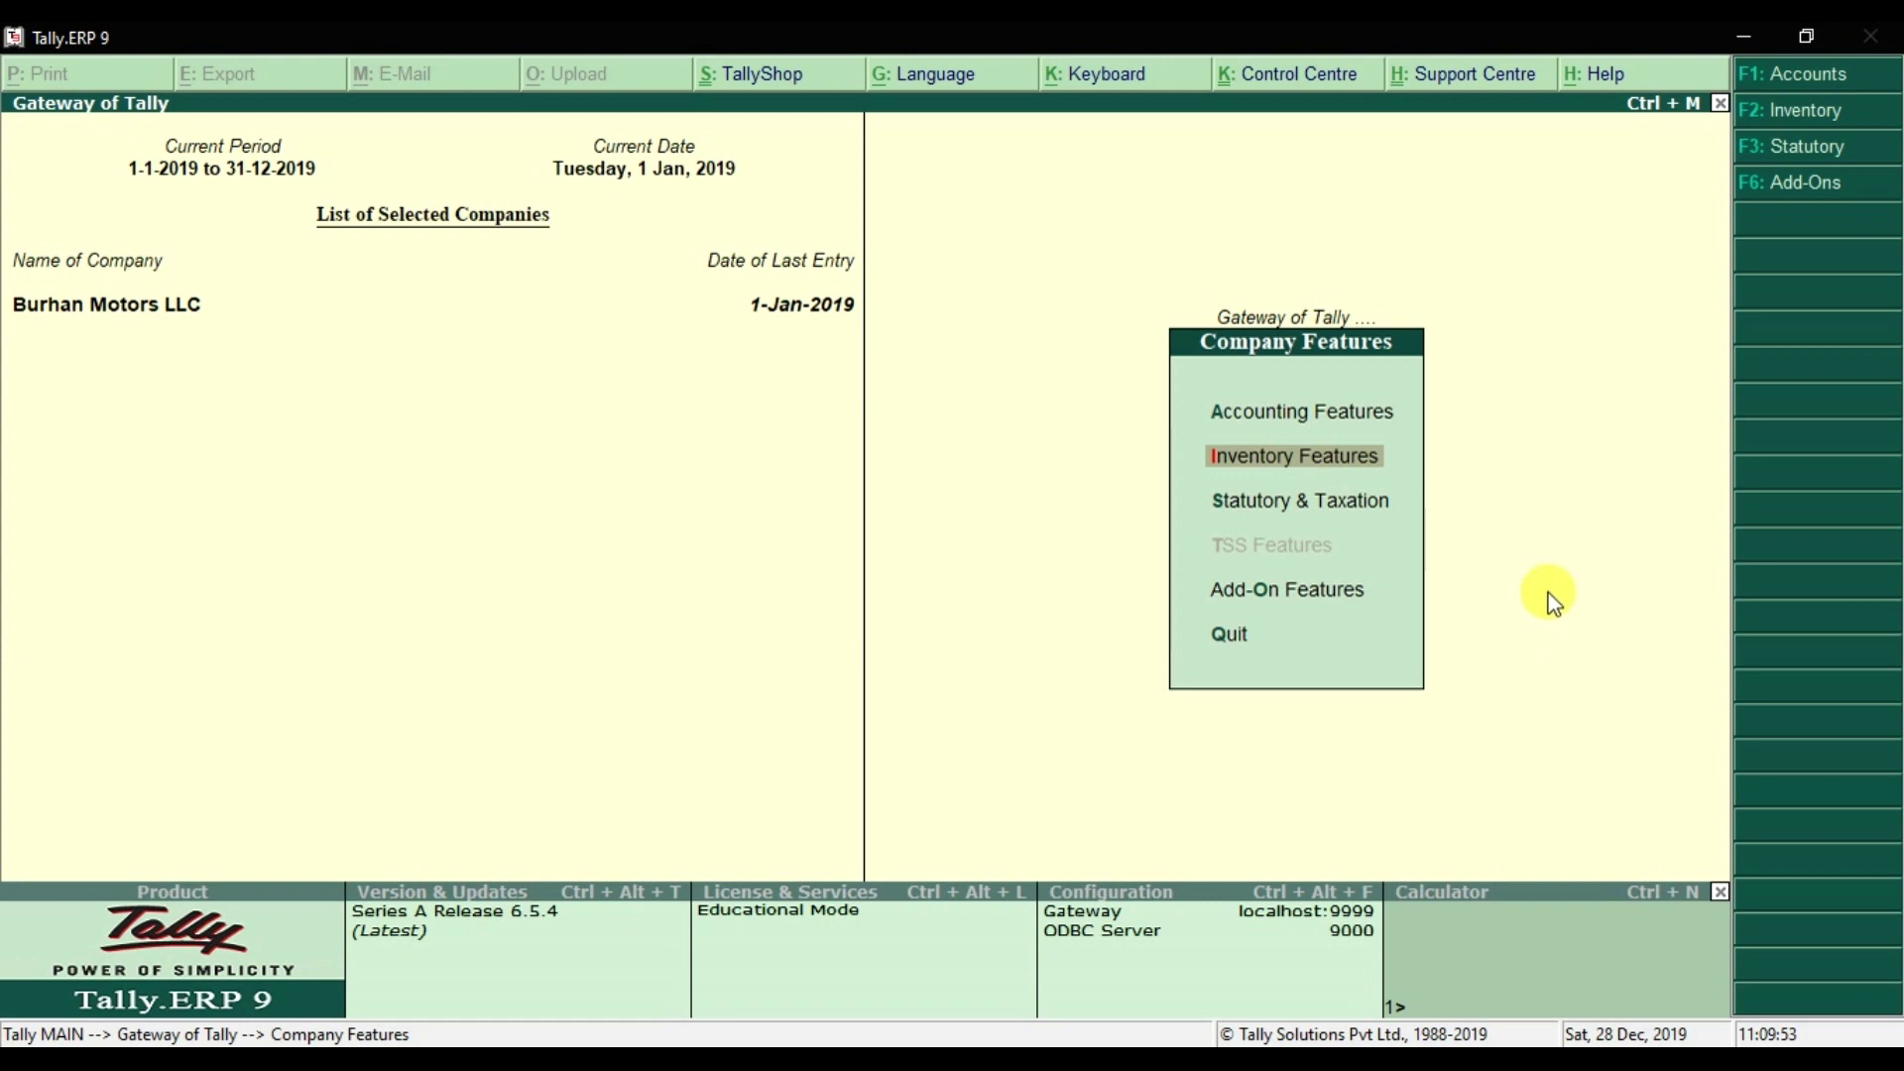
pyautogui.press('Return')
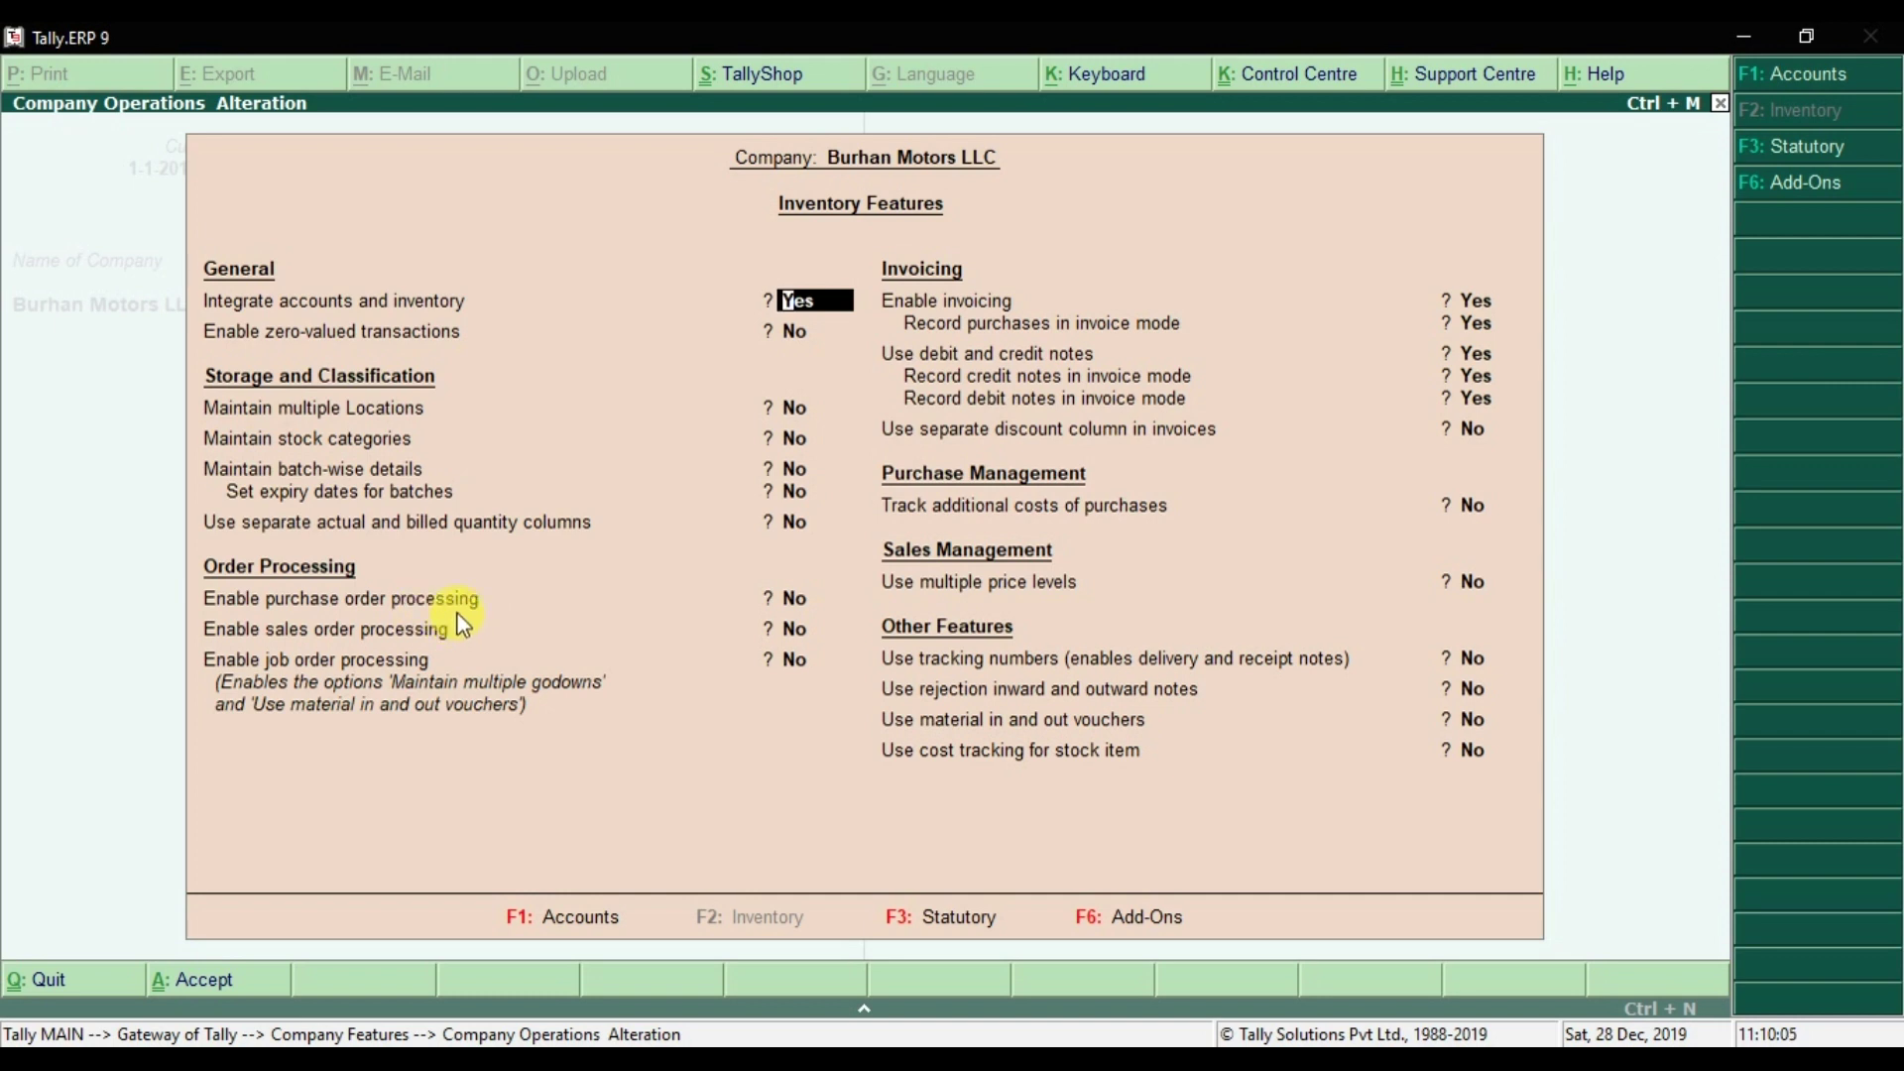
pyautogui.click(788, 598)
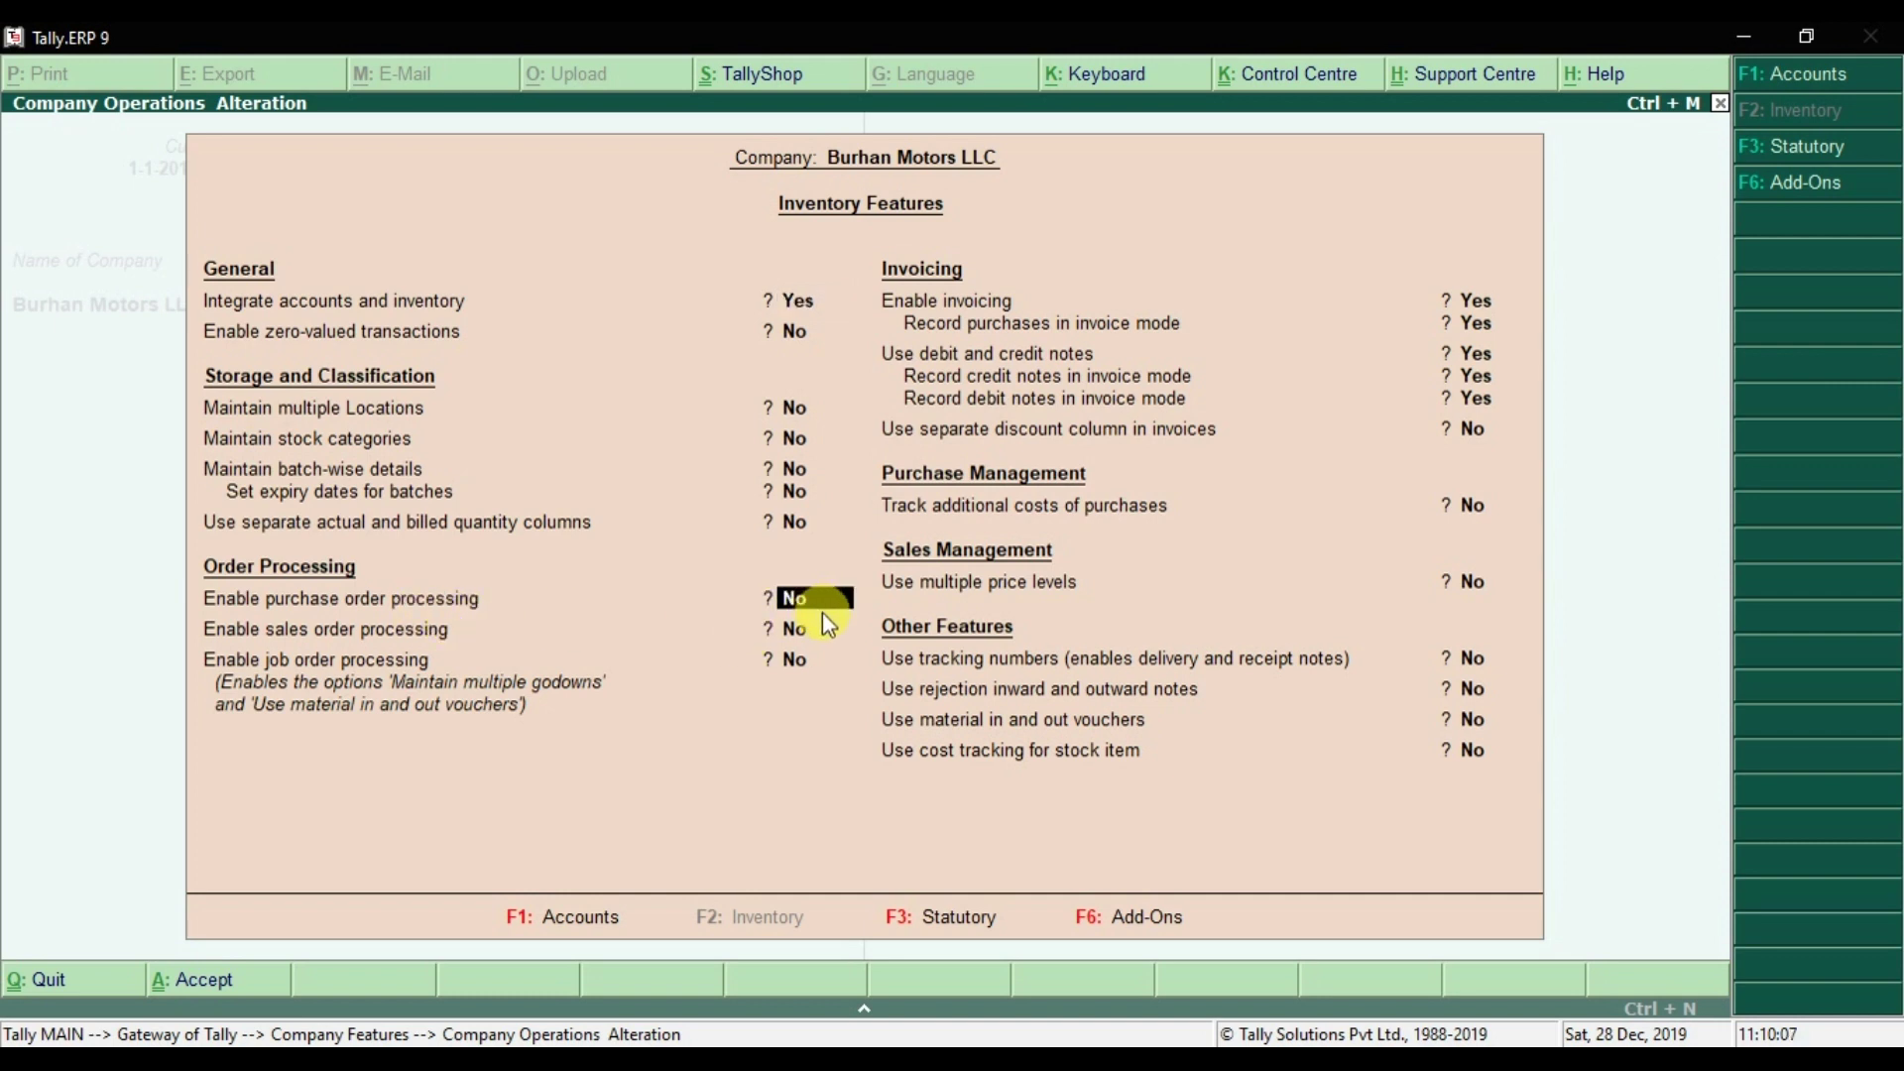
pyautogui.write('y')
pyautogui.click(792, 622)
pyautogui.press('Return')
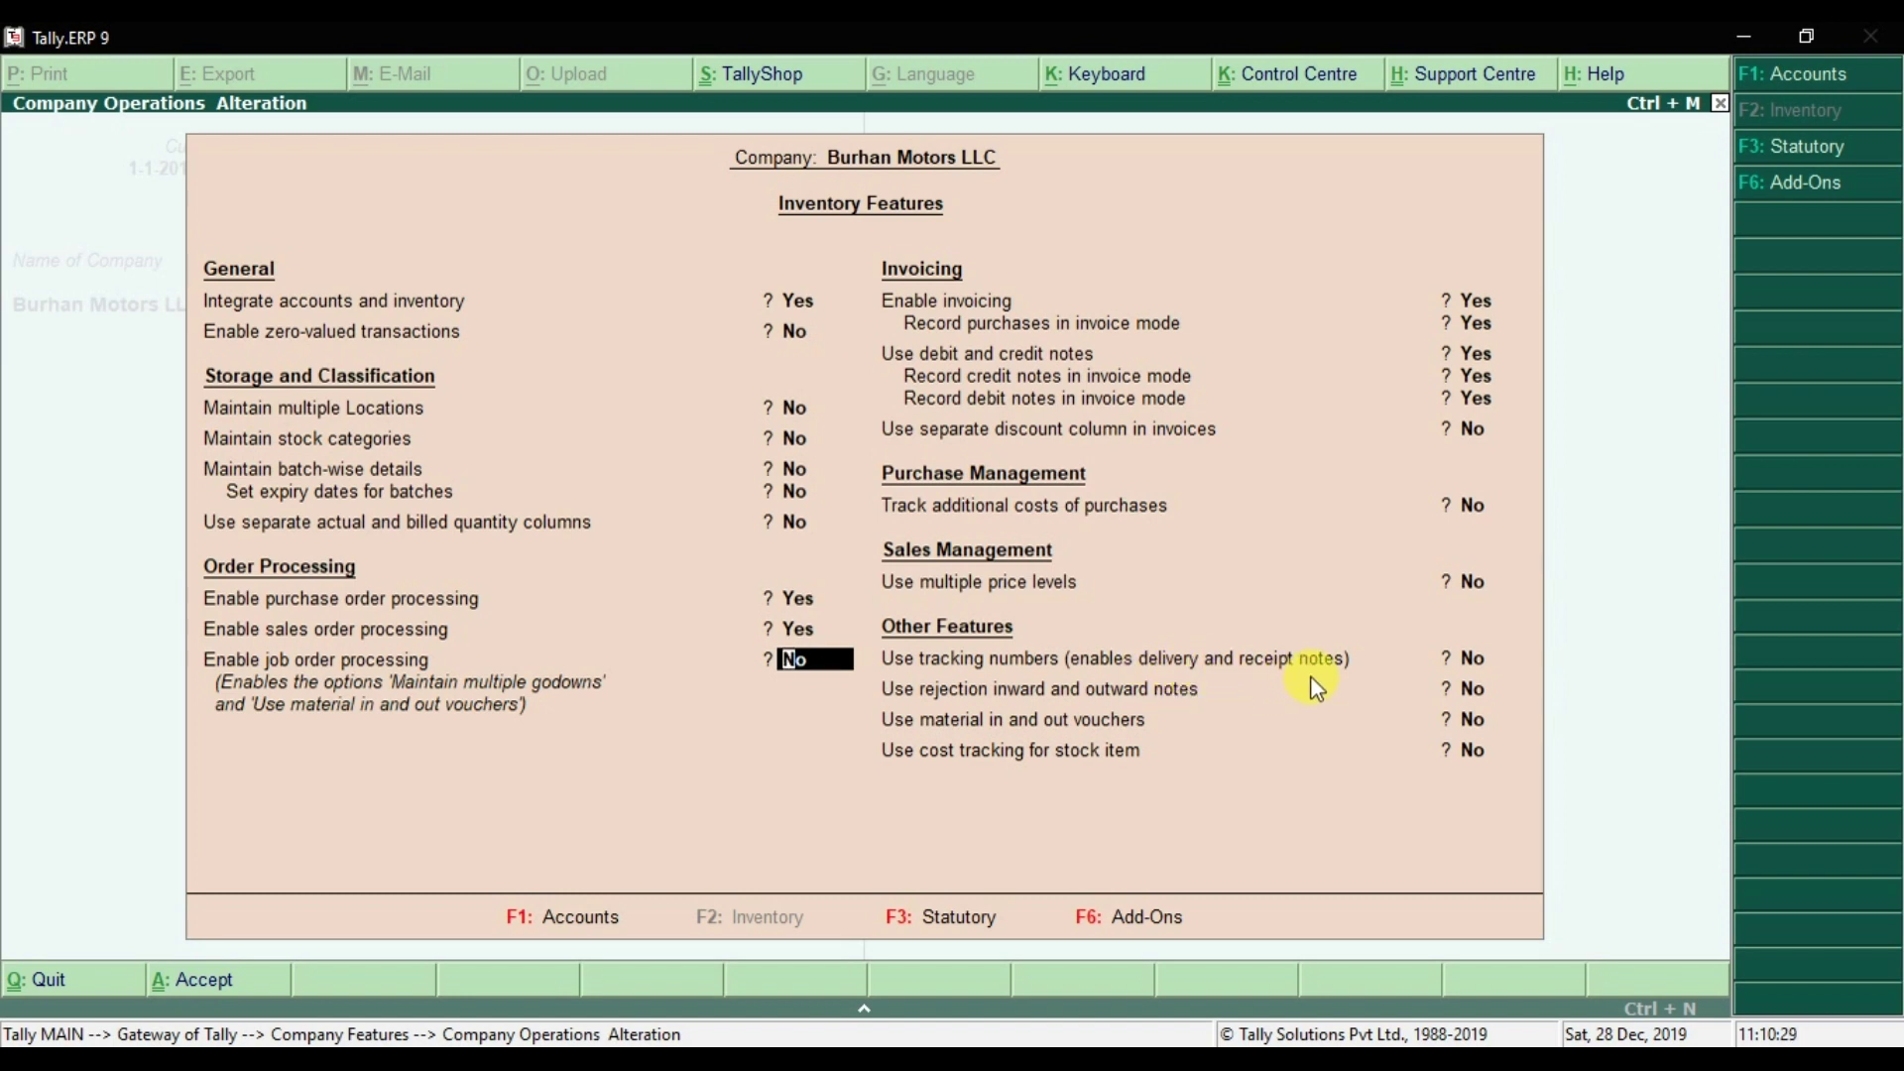
# - Enable tracking numbers for delivery and receipt notes, save the inventory features and return to the Gateway of Tally
pyautogui.click(1467, 658)
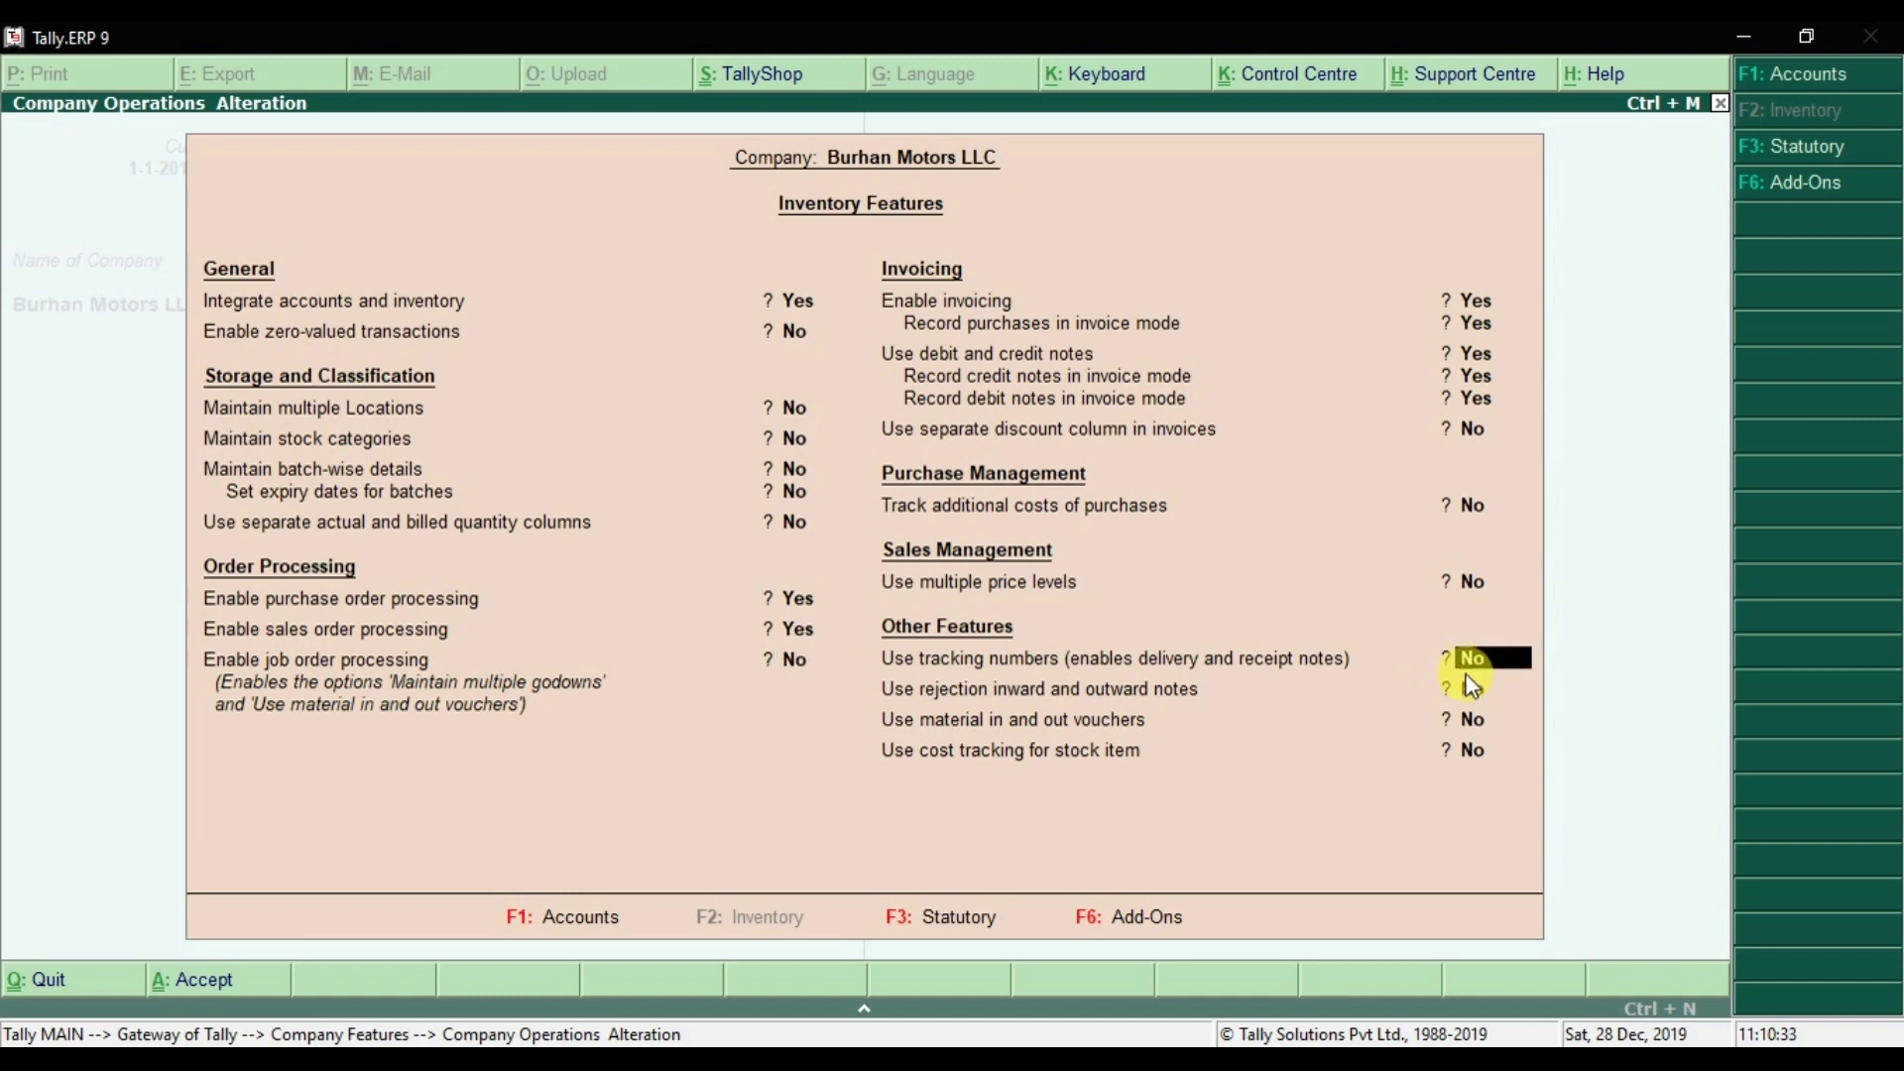
pyautogui.write('y')
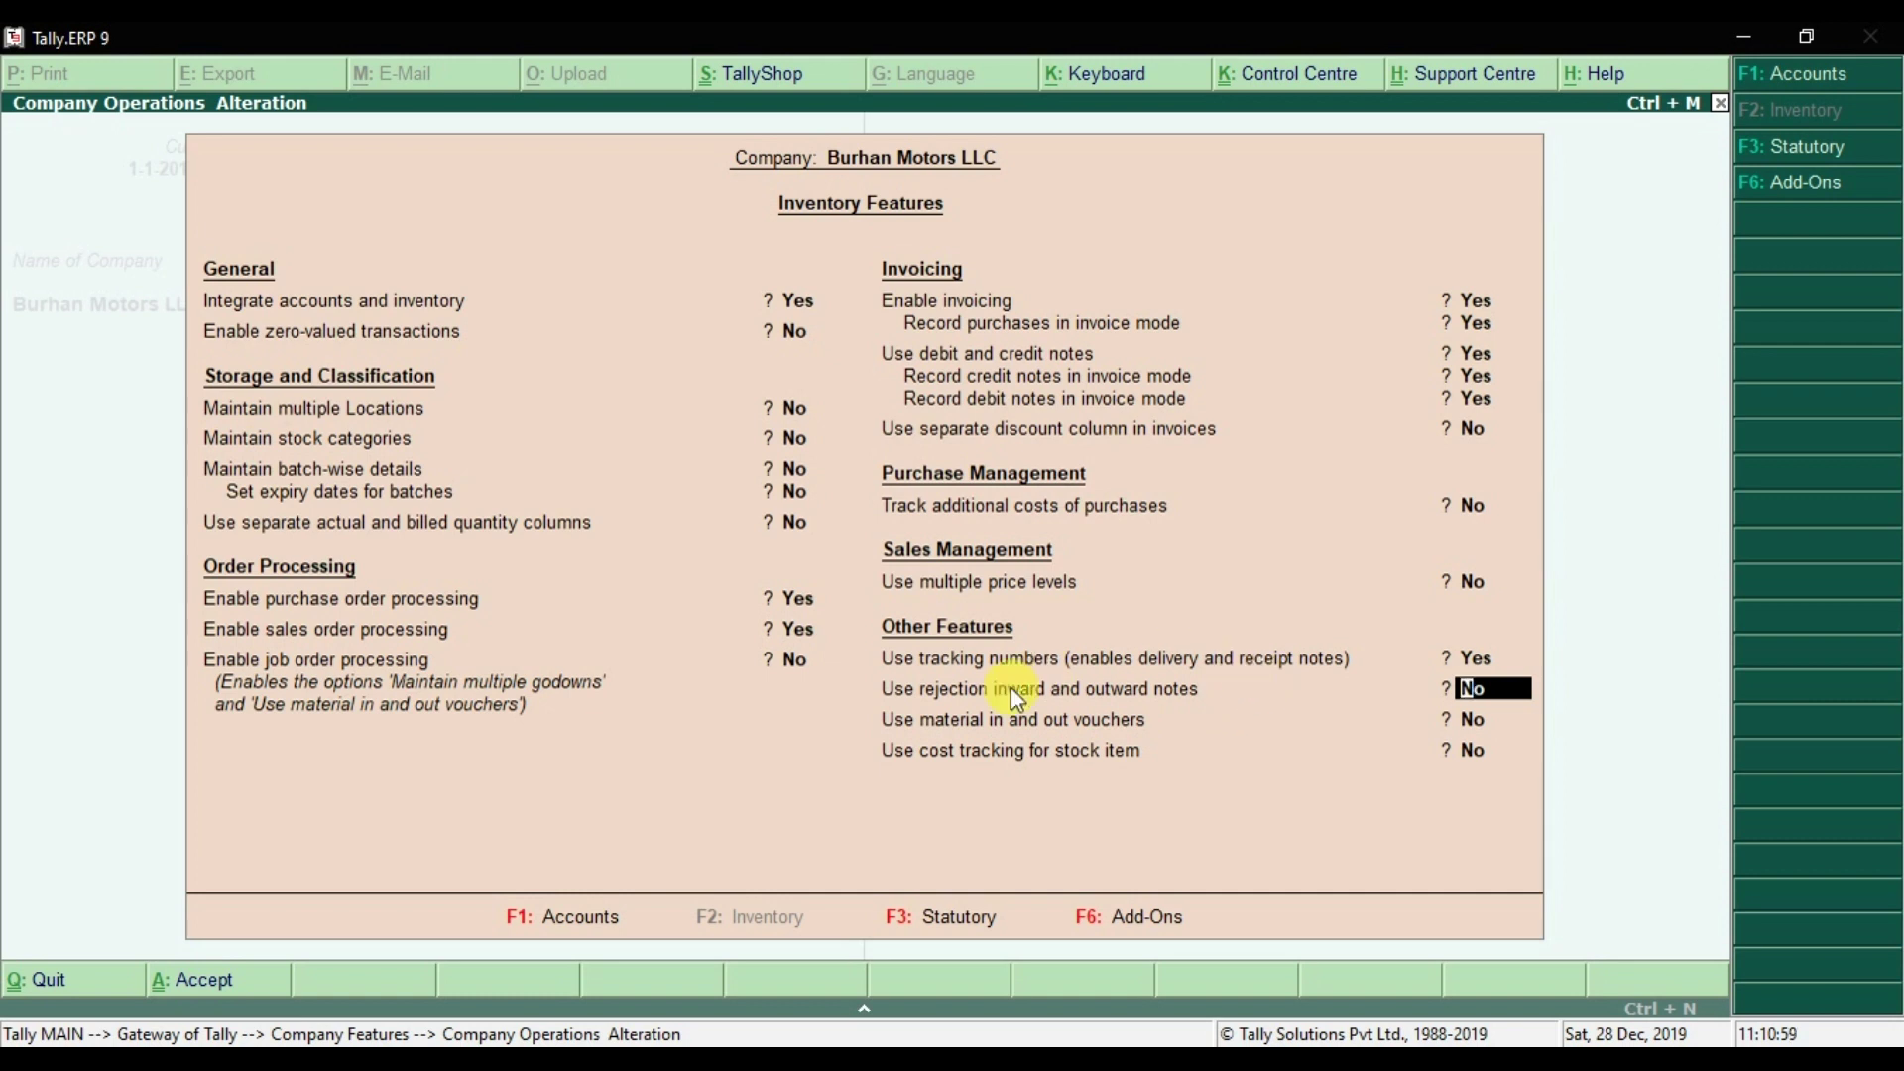
pyautogui.click(941, 659)
pyautogui.hotkey('ctrl', 'a')
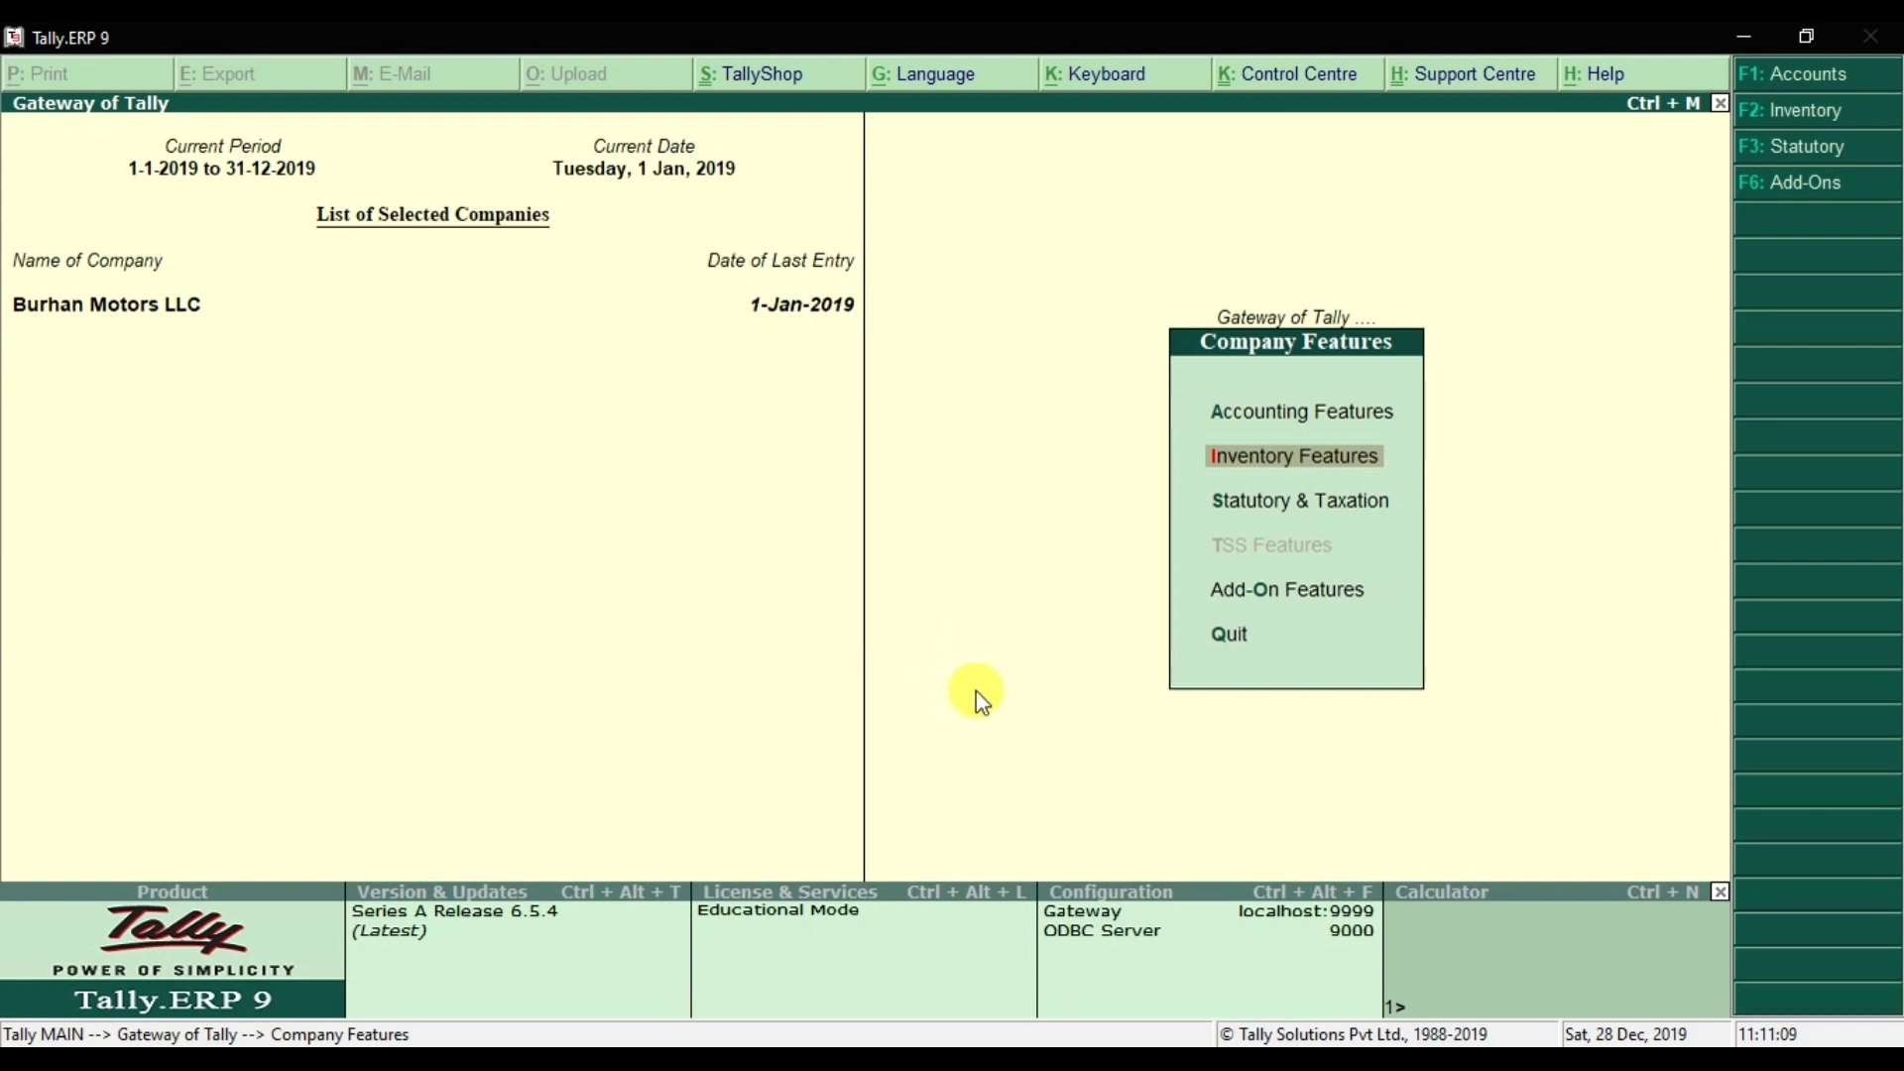
pyautogui.press('Escape')
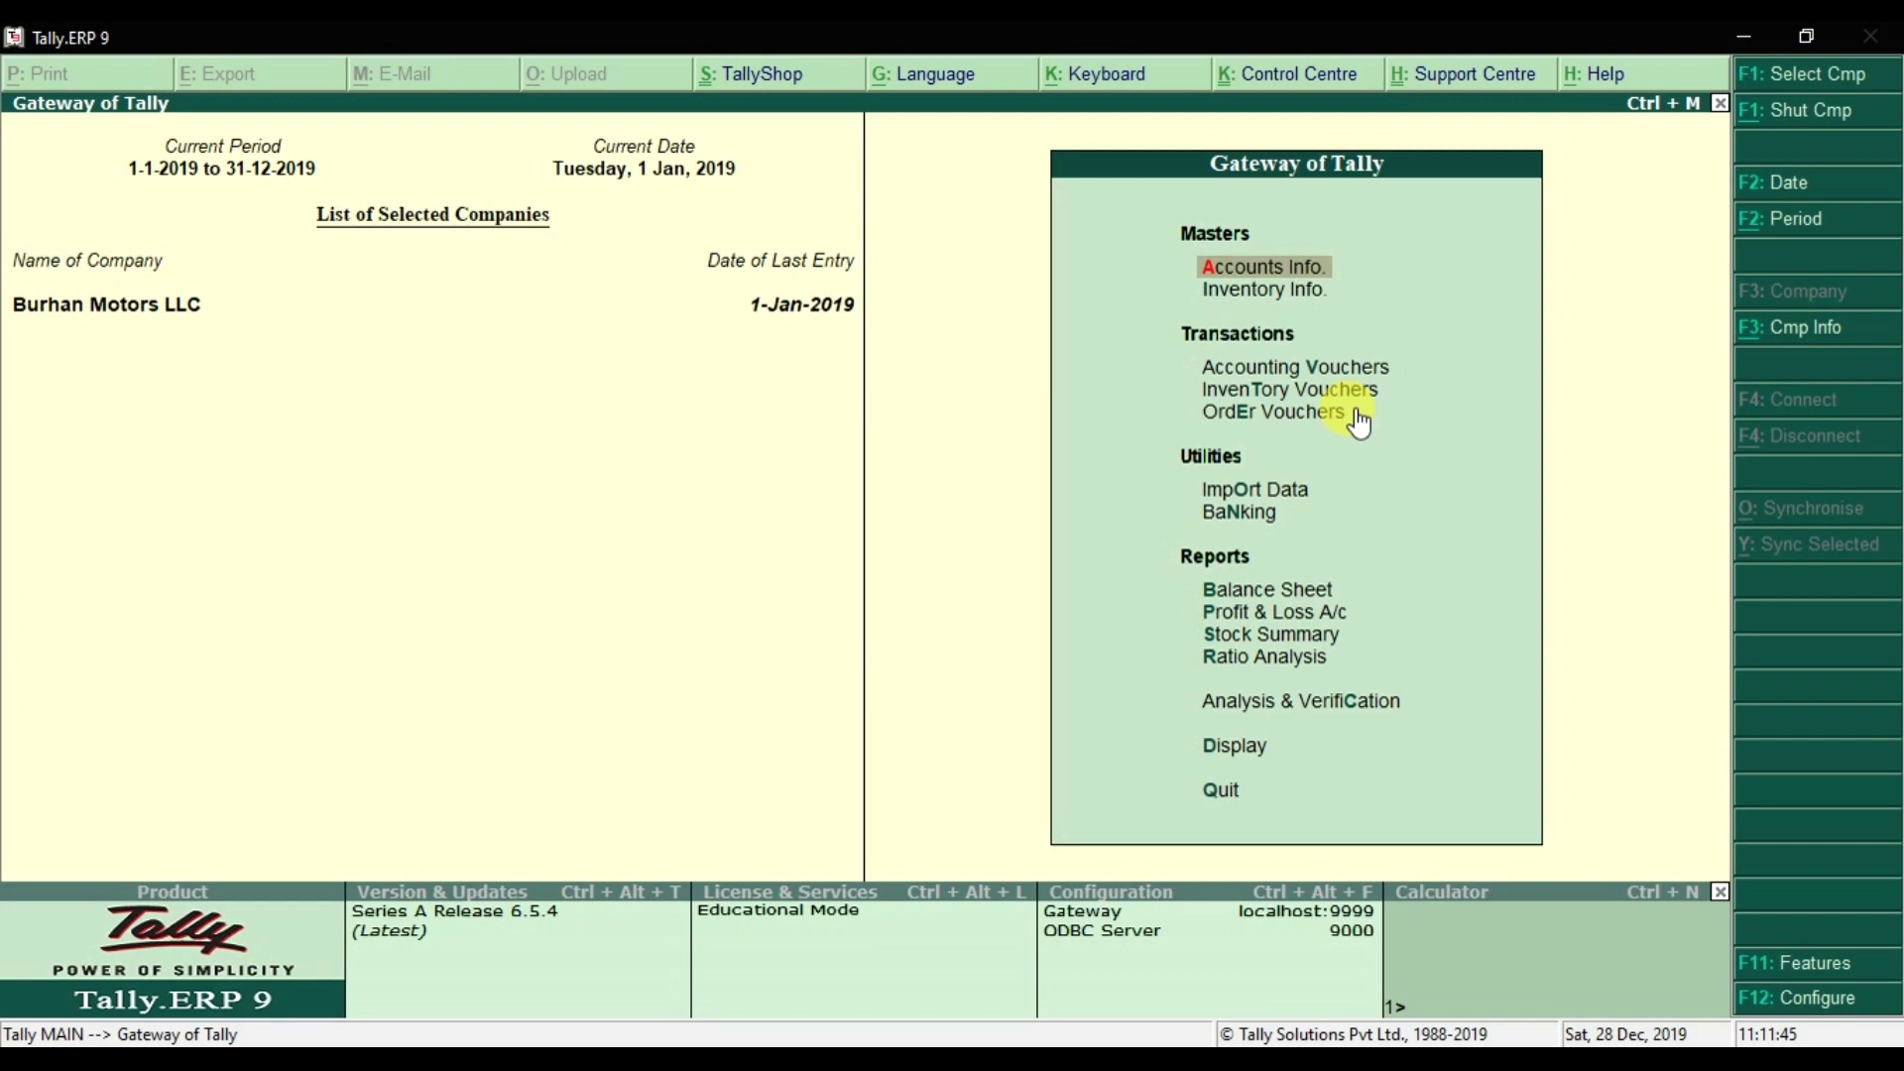
# - Recheck the supplier in the Word brief and start a purchase order among the order vouchers in Tally.ERP 9
pyautogui.hotkey('alt', 'Tab')
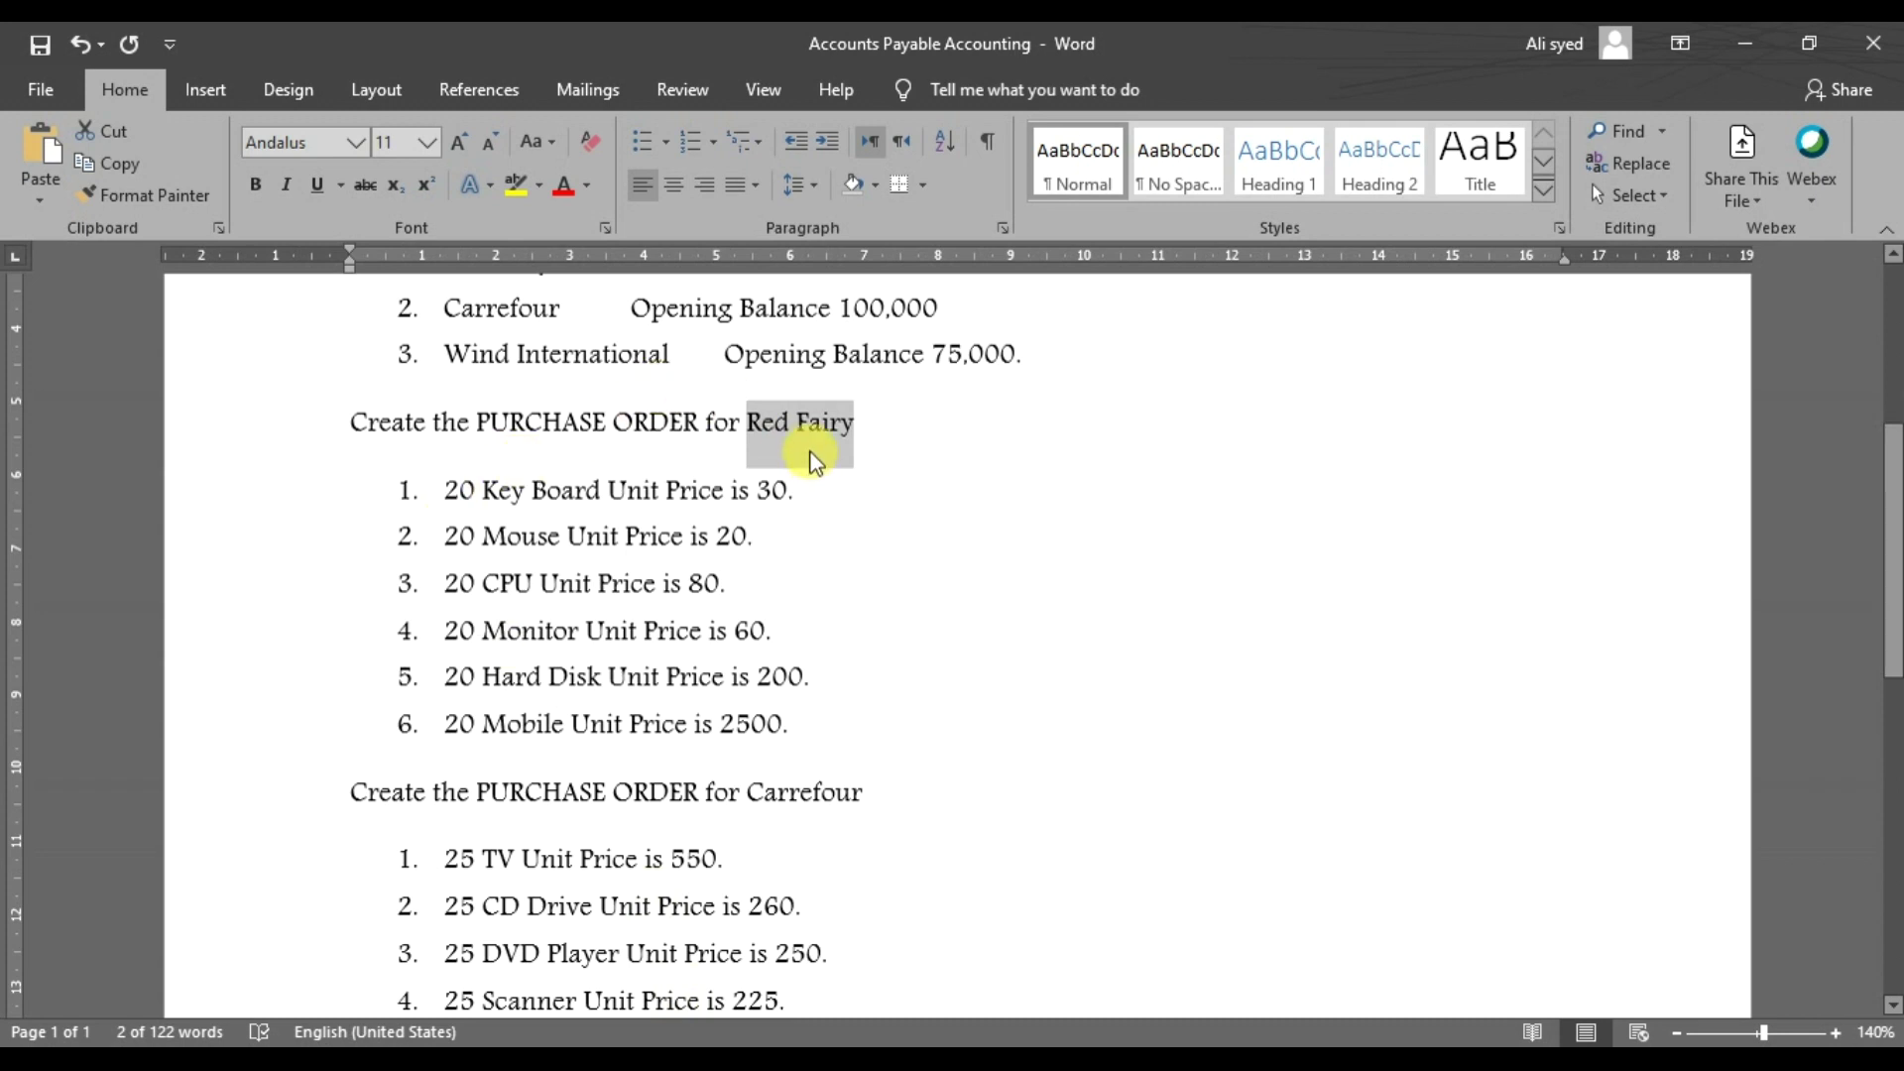
pyautogui.click(779, 1043)
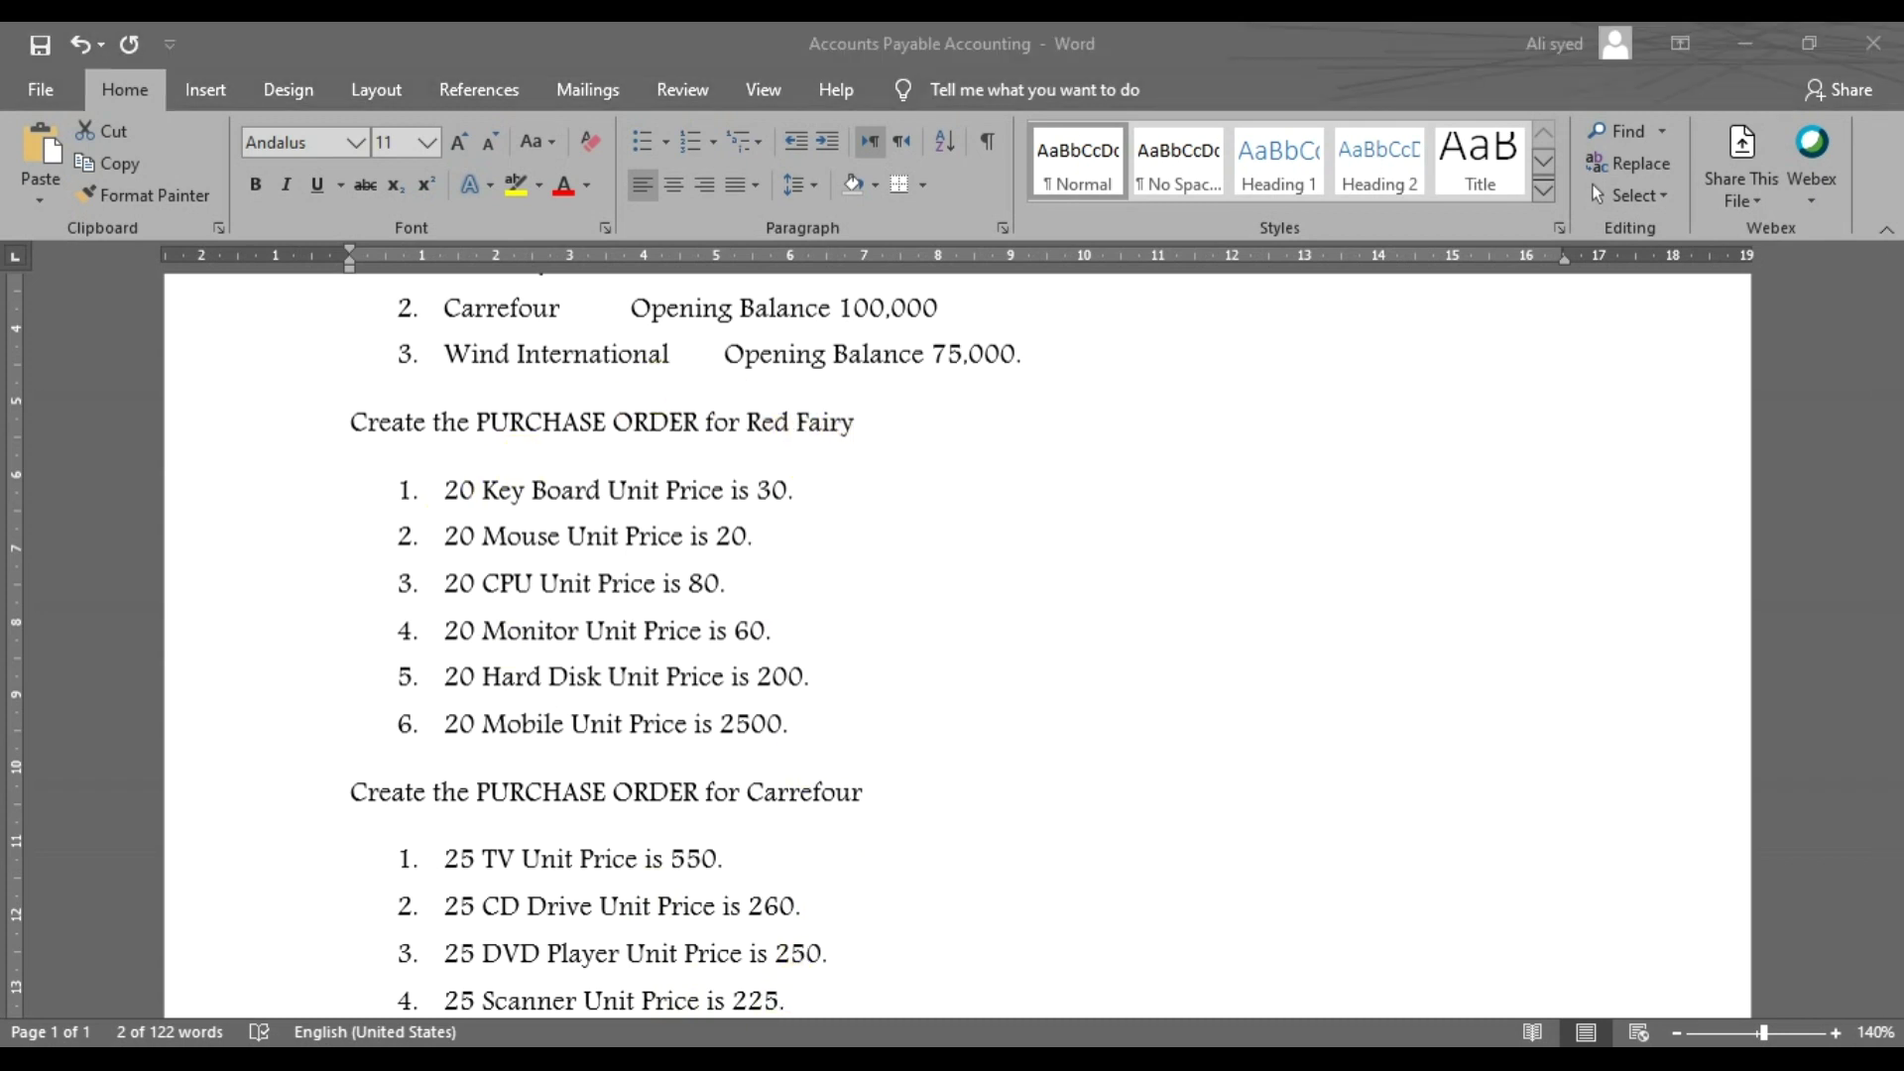
pyautogui.click(1264, 414)
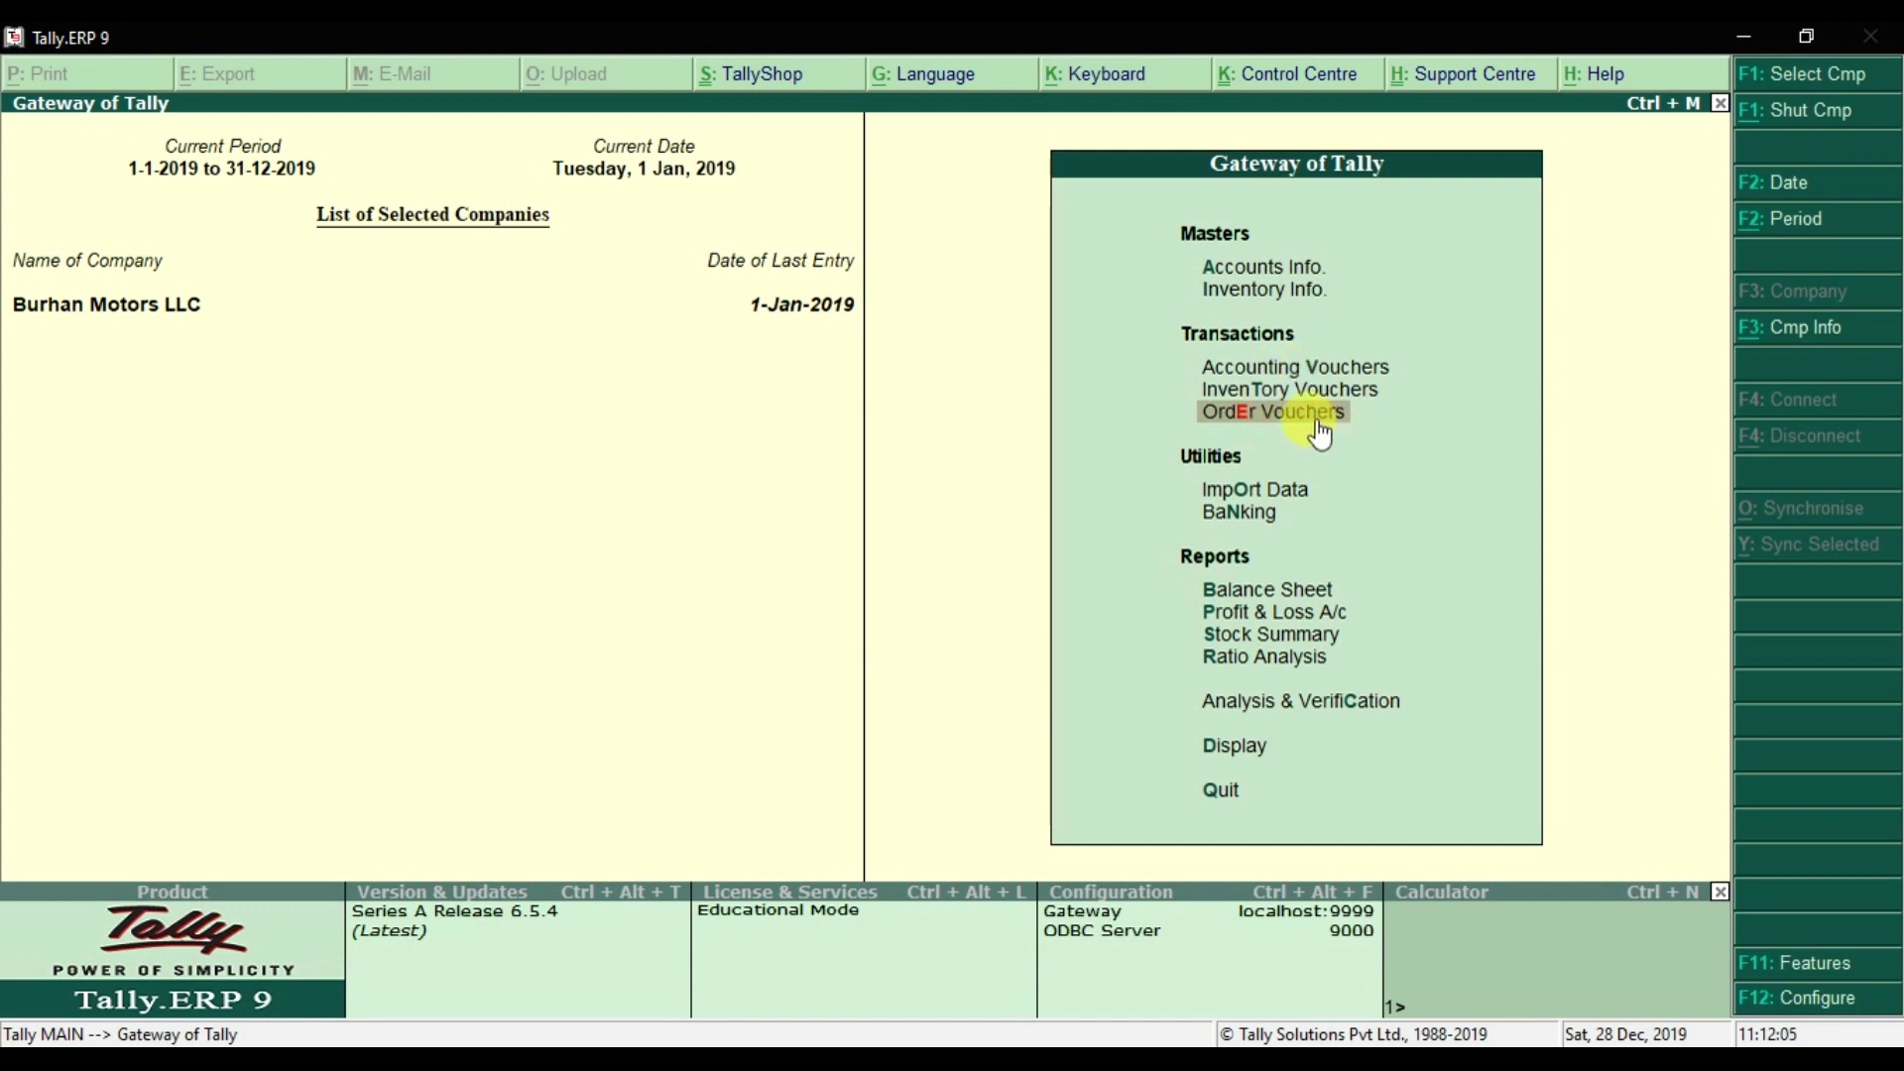
pyautogui.click(1317, 421)
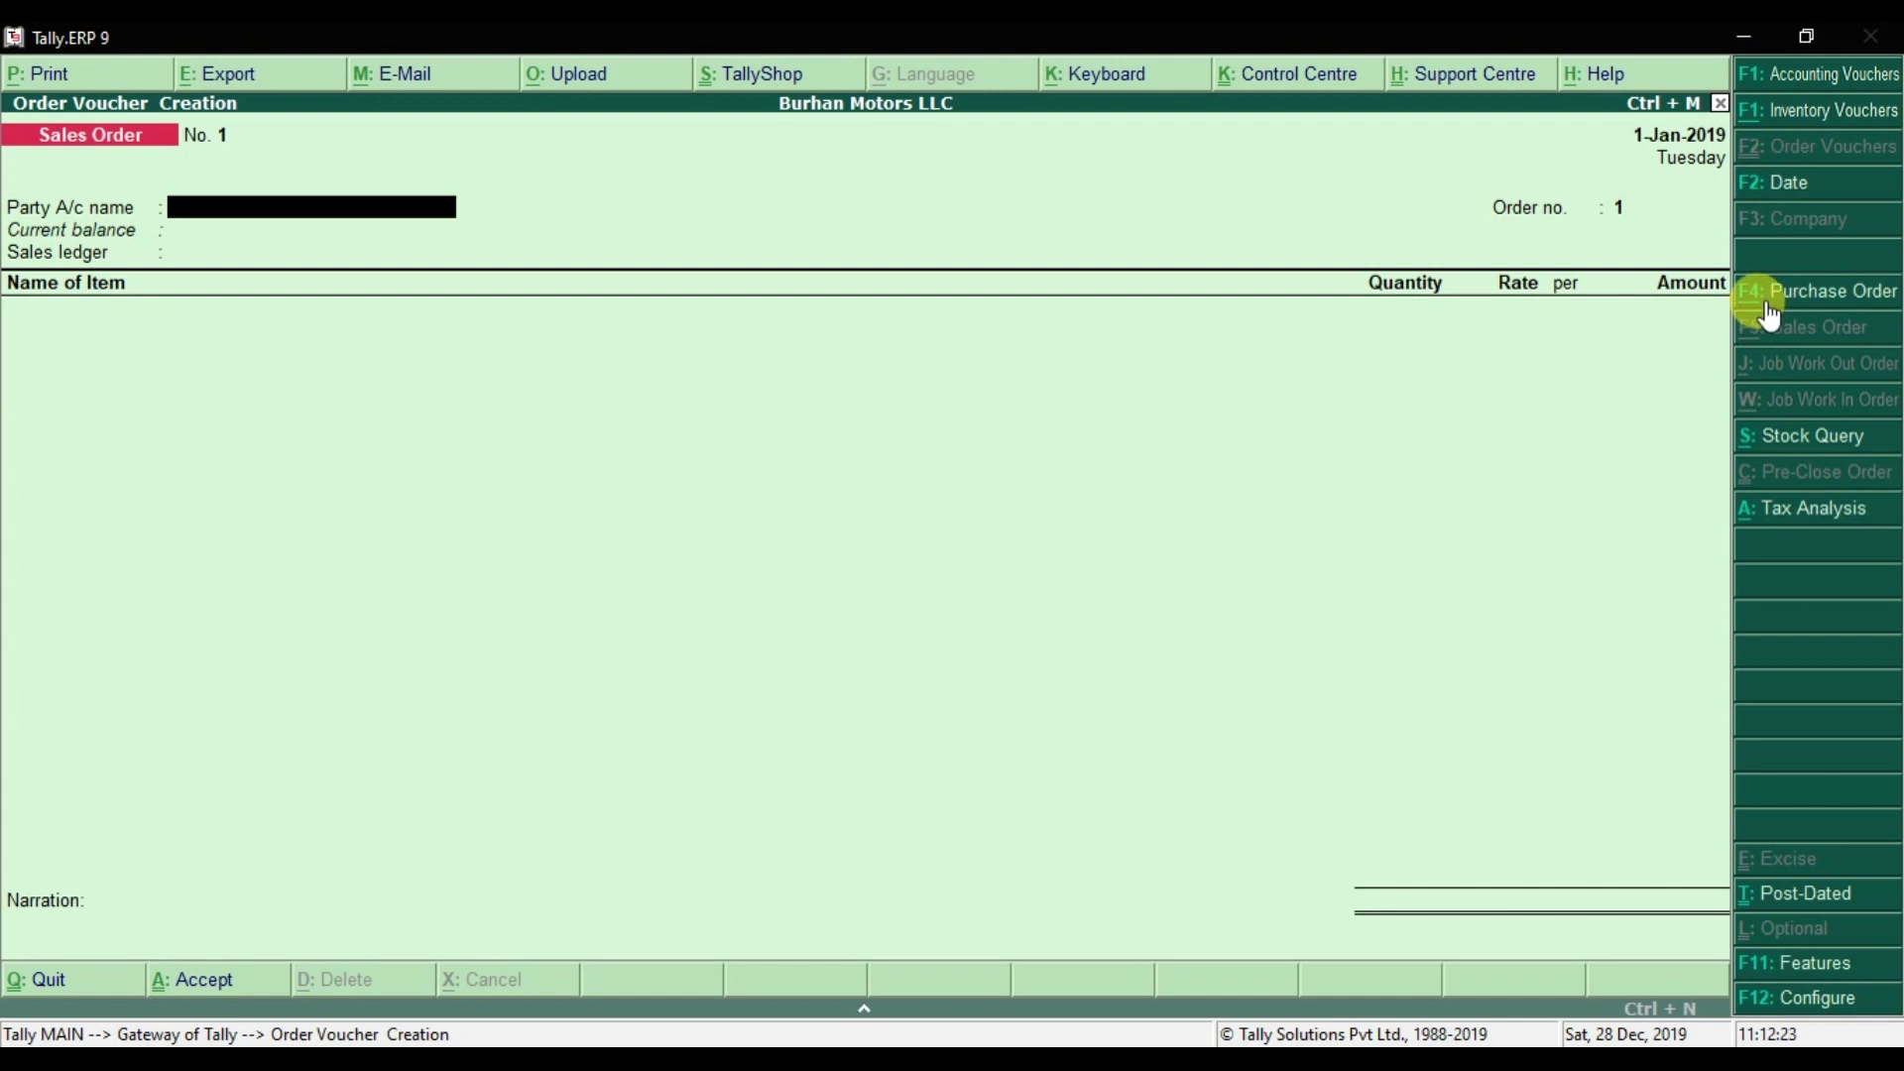
pyautogui.click(1814, 291)
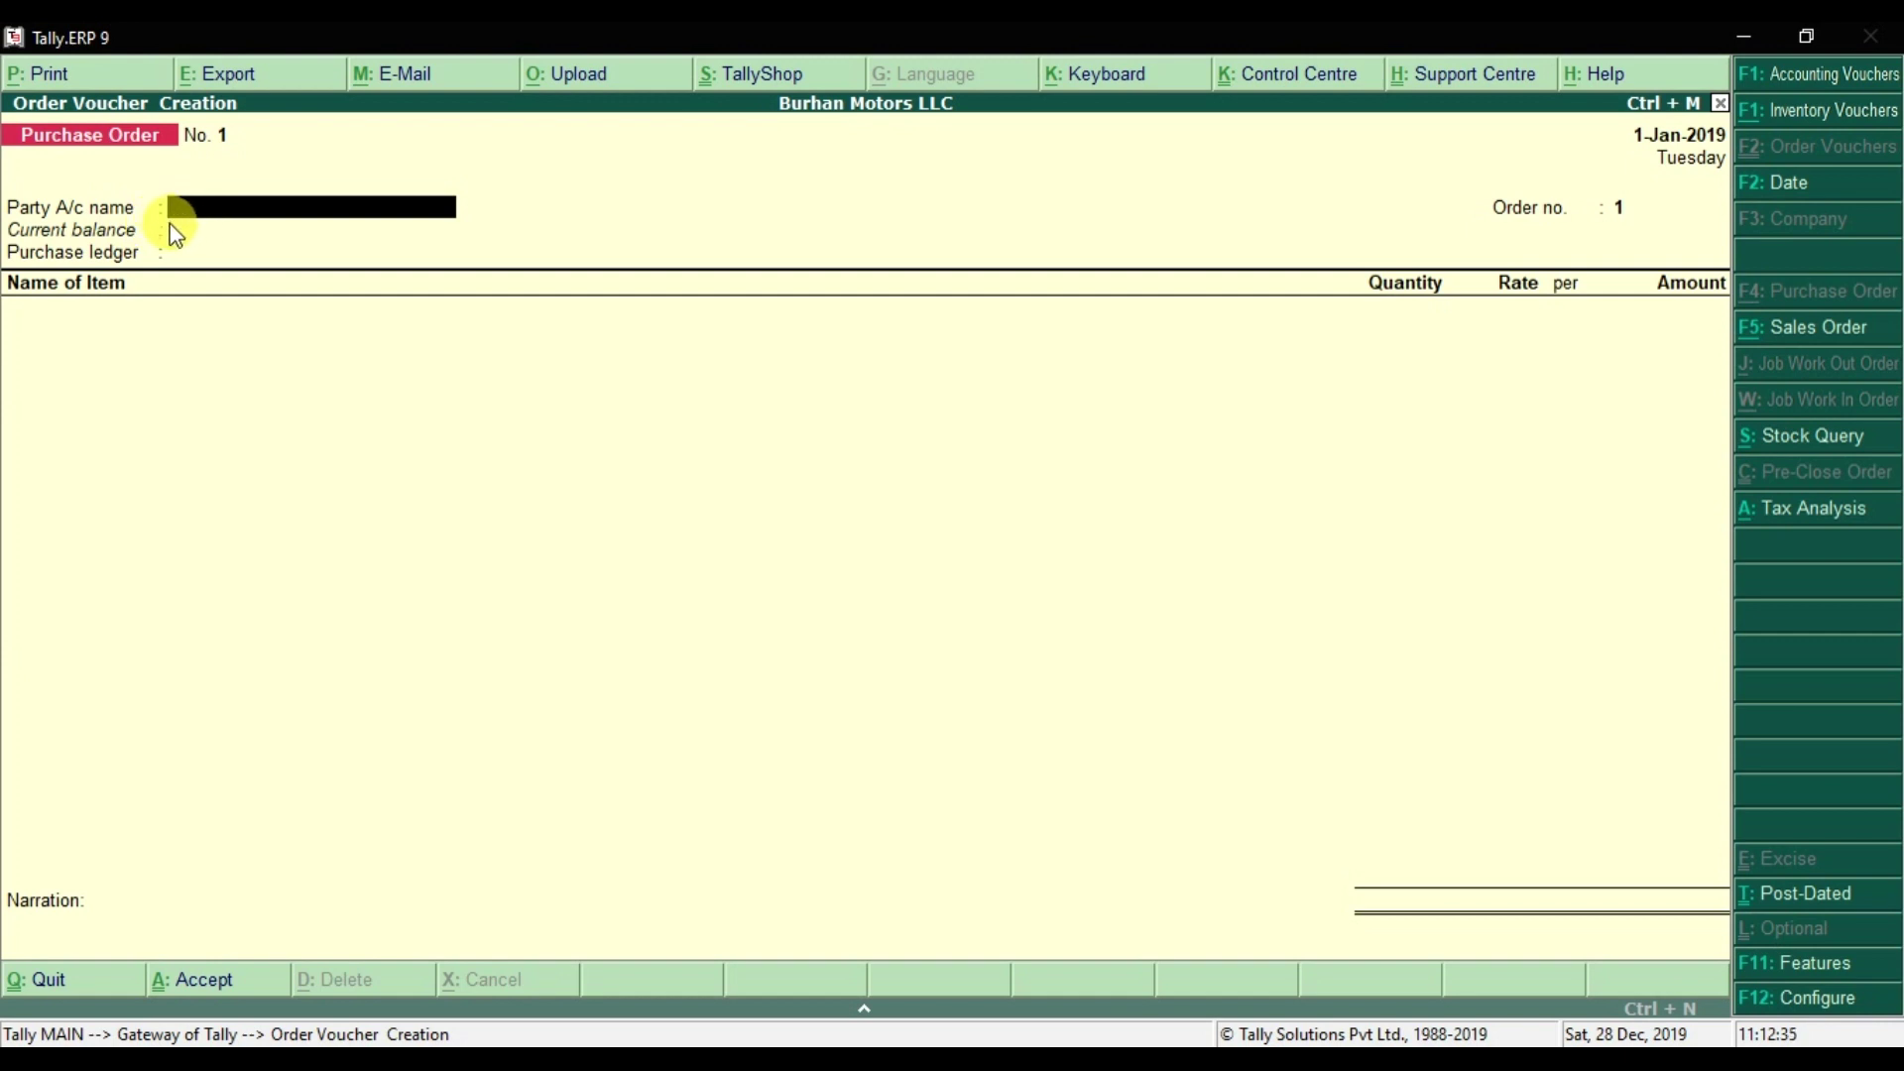
# - Select Red Fairy as the party account and accept its supplier, order and receipt details, keeping 90 Days as payment terms
pyautogui.write('Red')
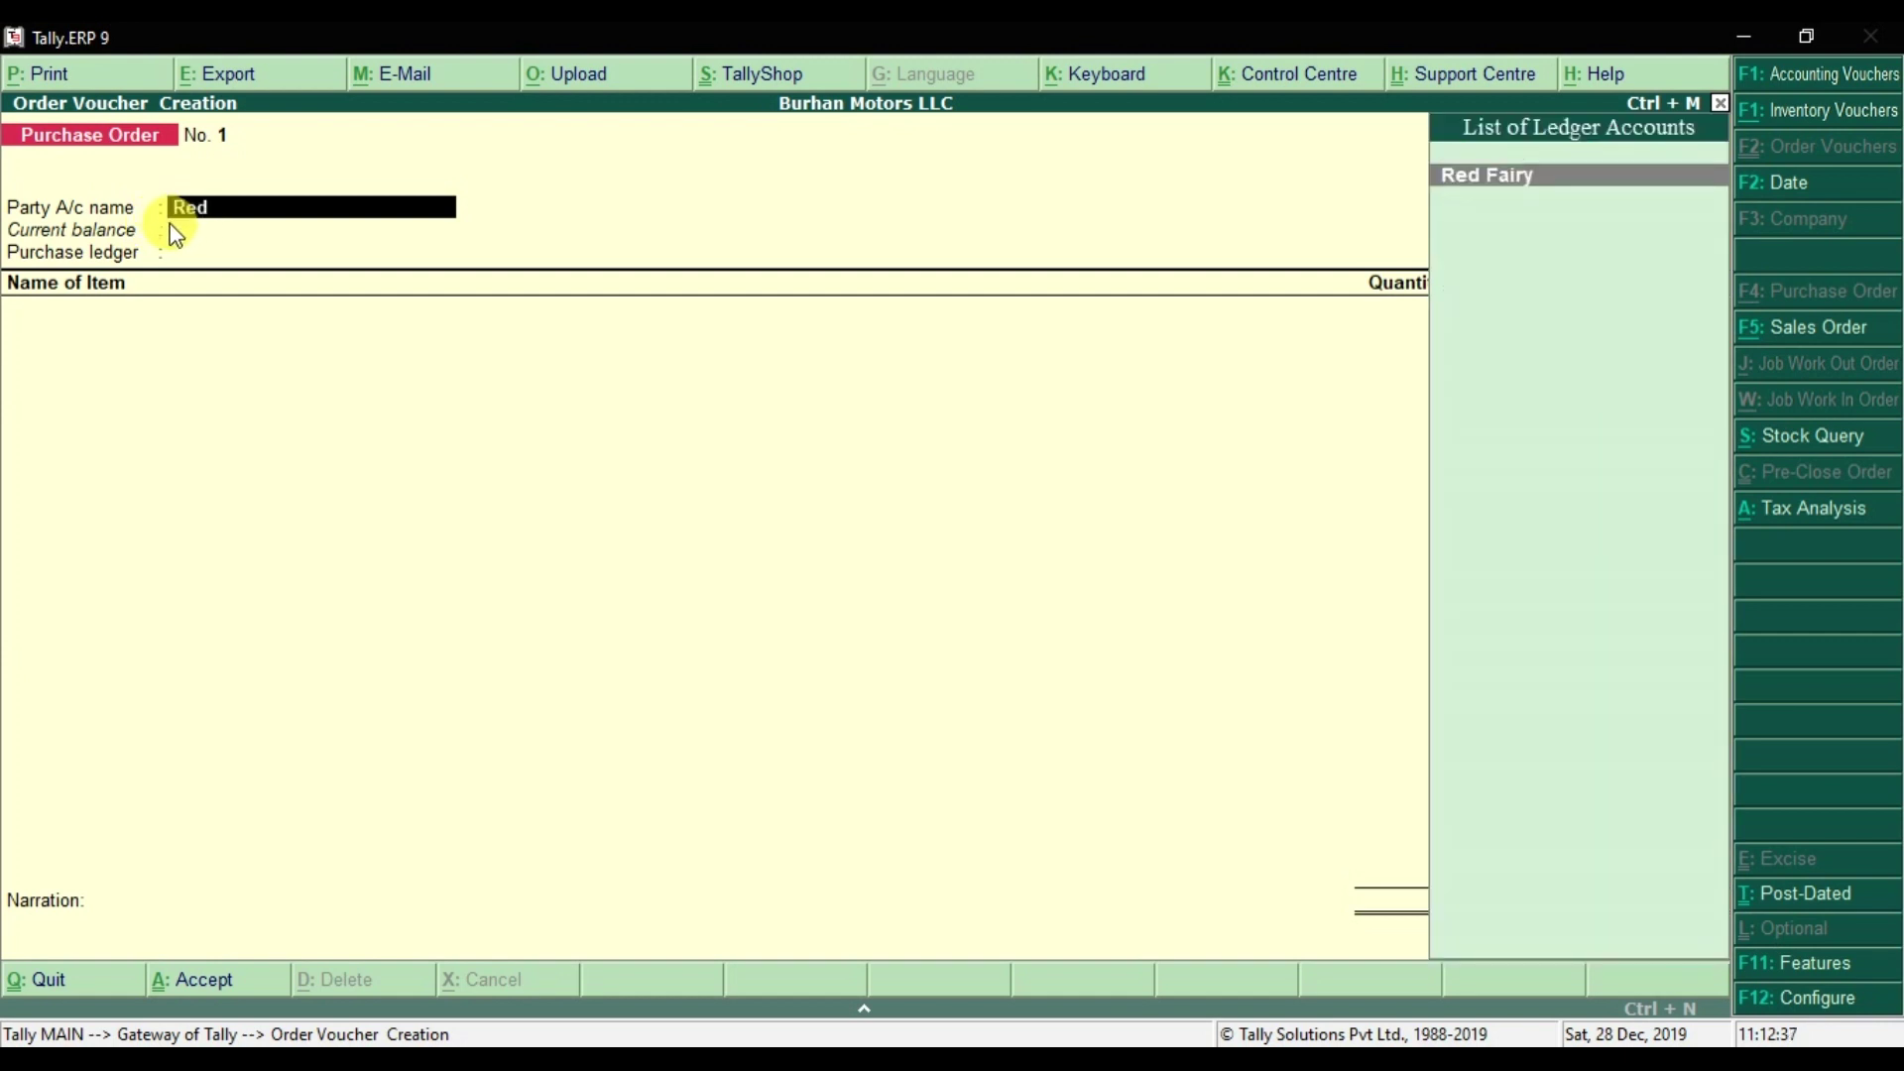
pyautogui.press('Return')
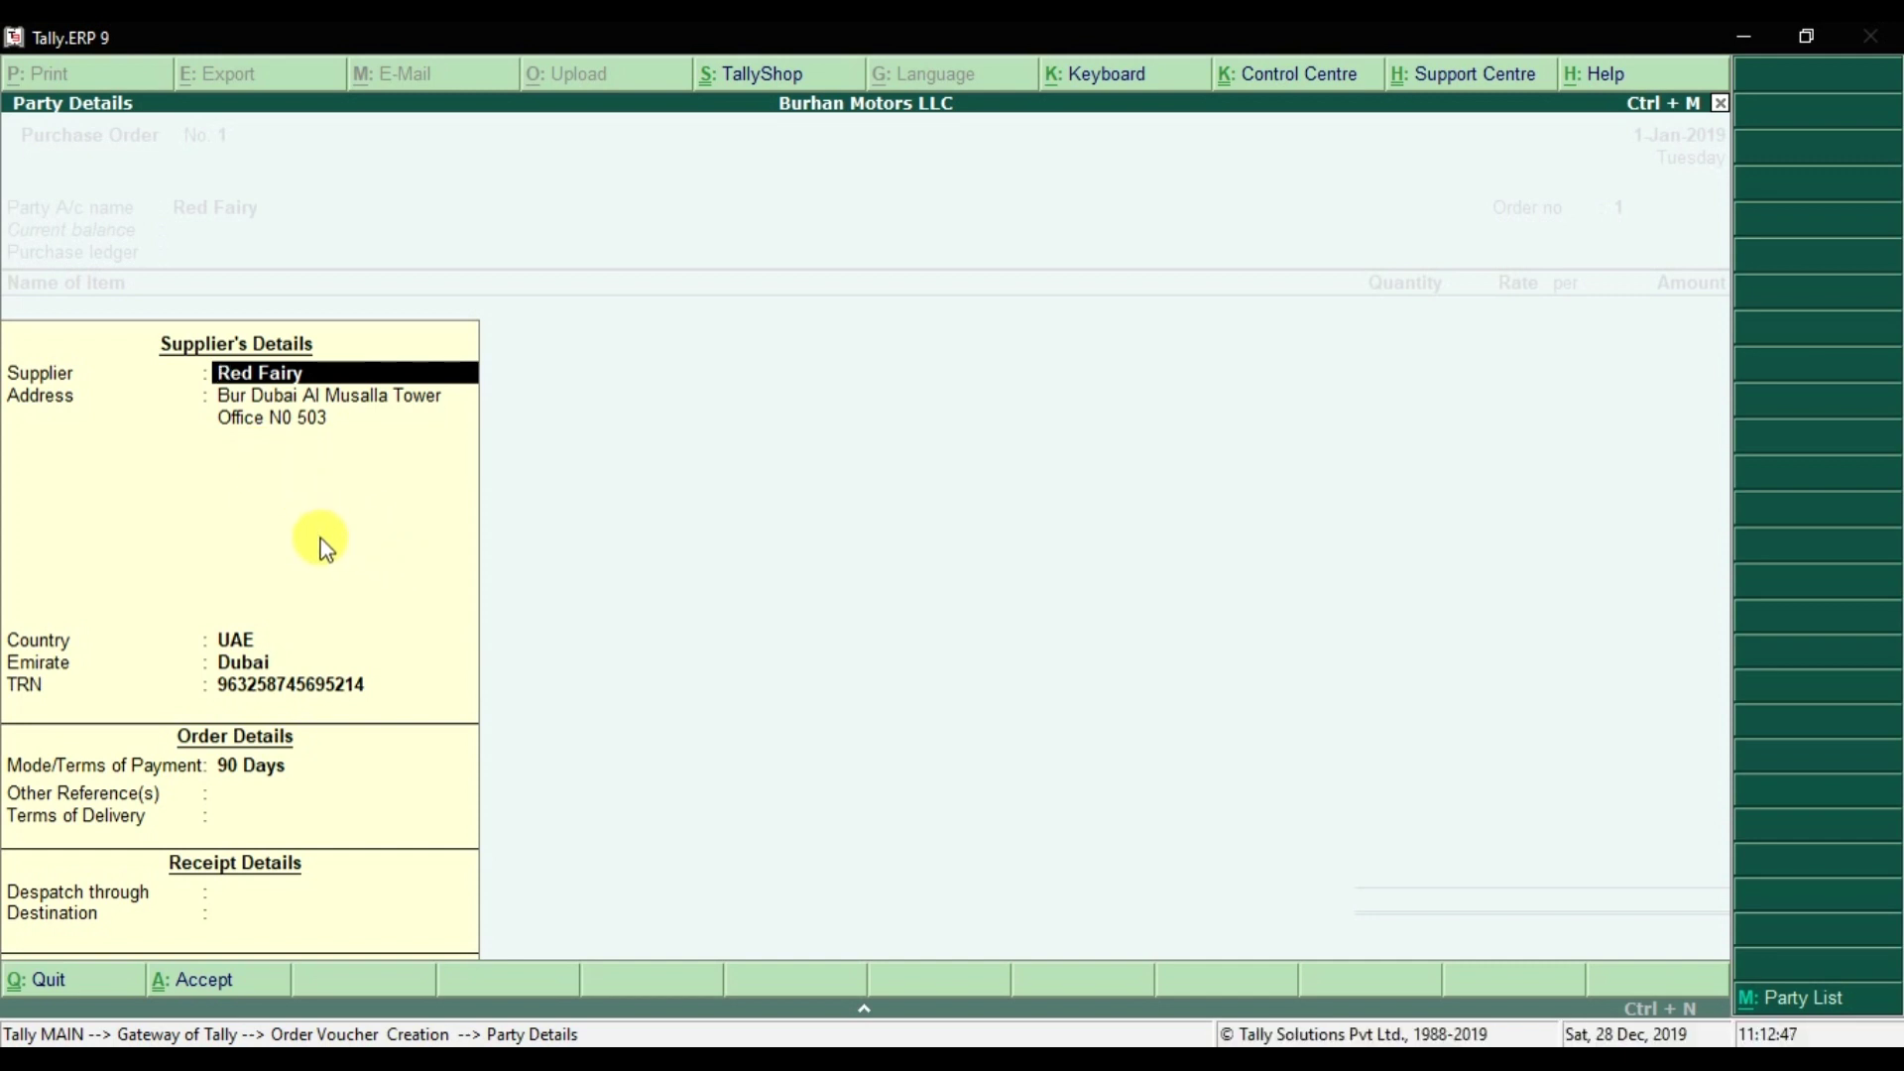
pyautogui.press('Return')
pyautogui.press('Return')
pyautogui.press('Return')
pyautogui.press('Return')
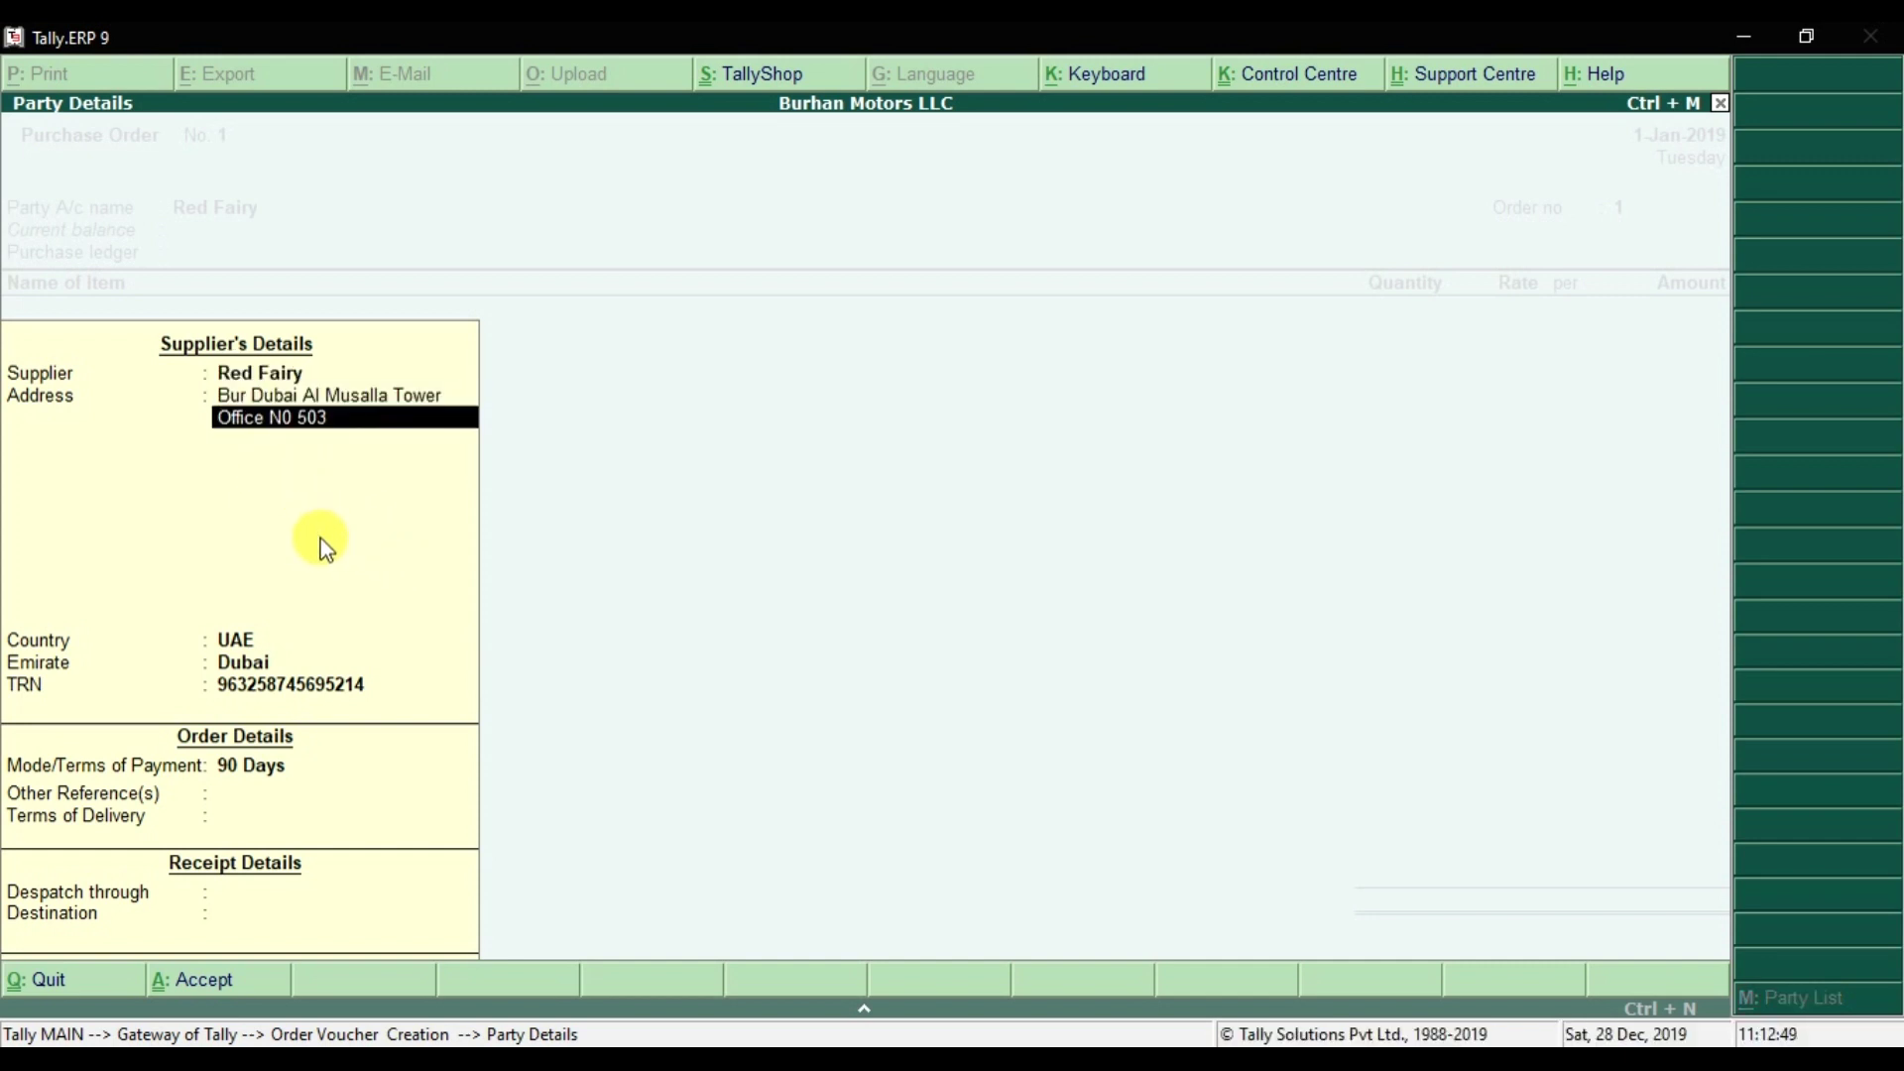
pyautogui.press('Return')
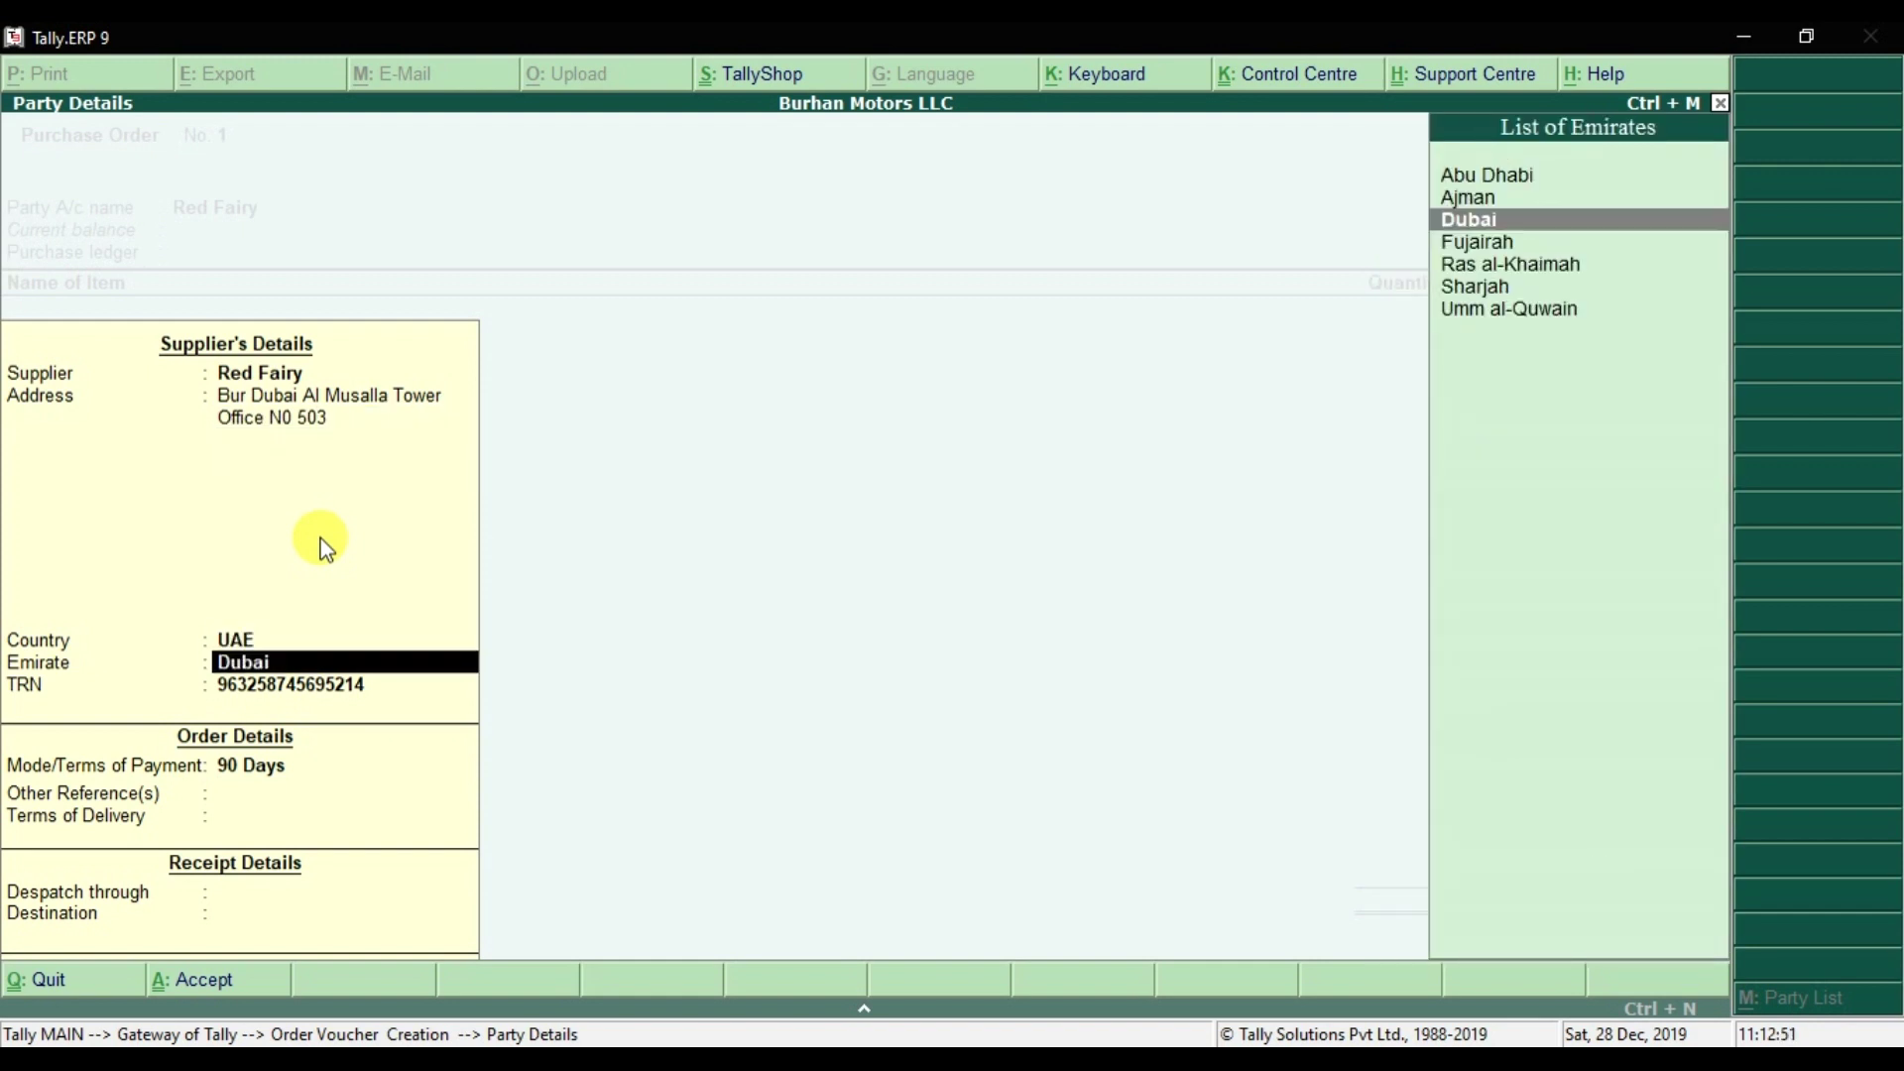
pyautogui.press('Return')
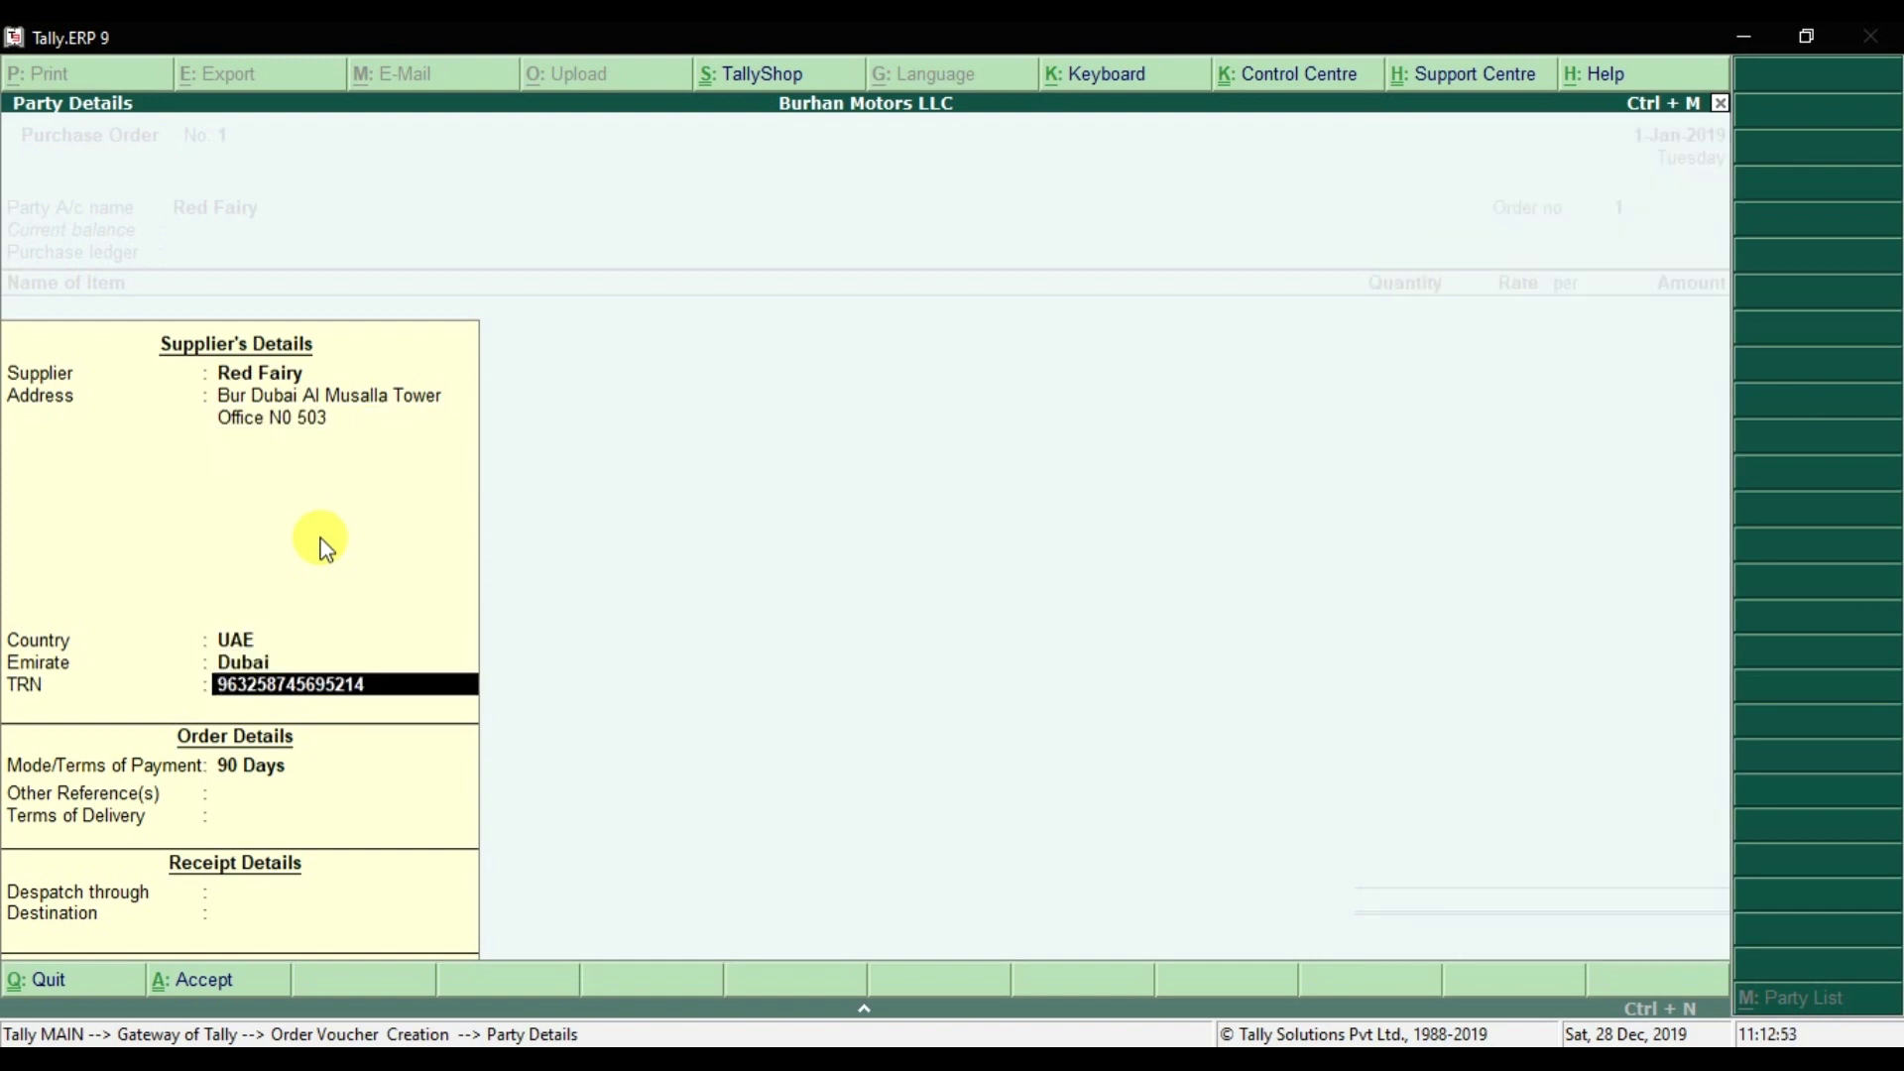
pyautogui.press('Return')
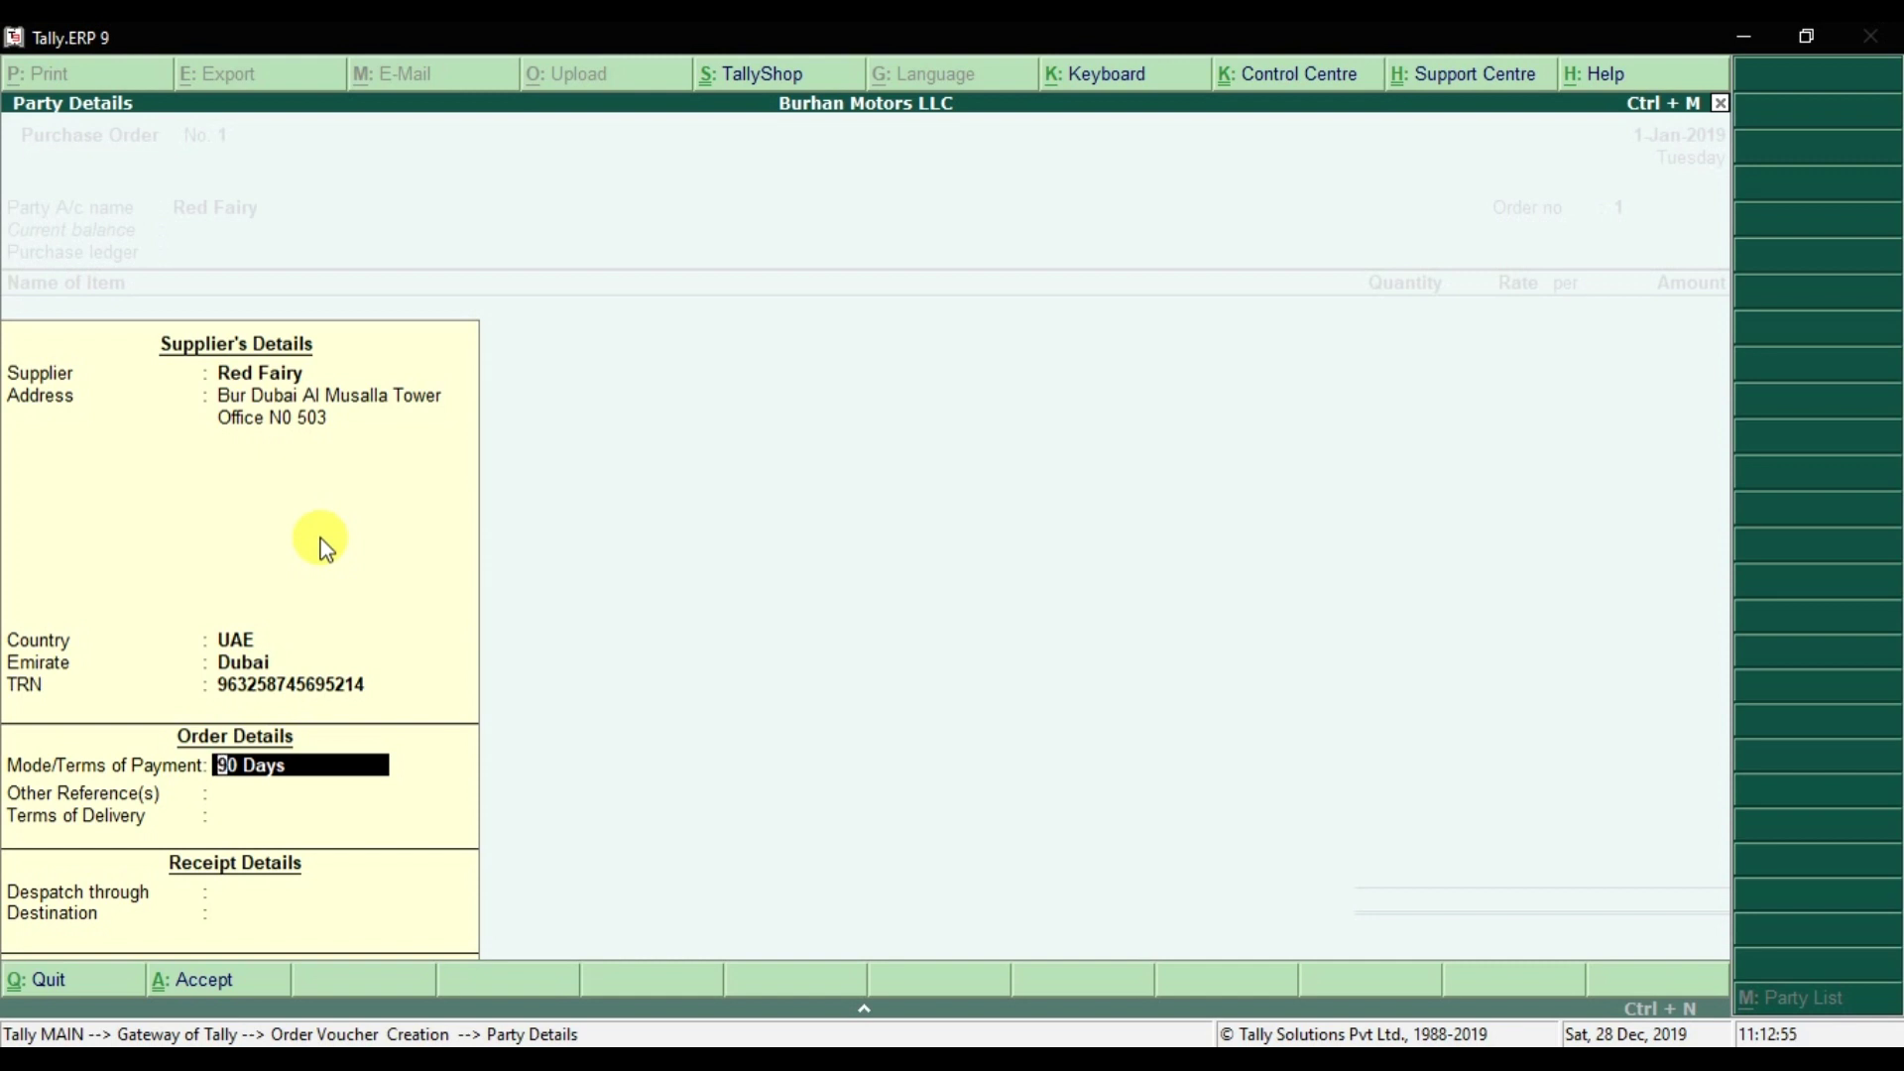
pyautogui.press('Return')
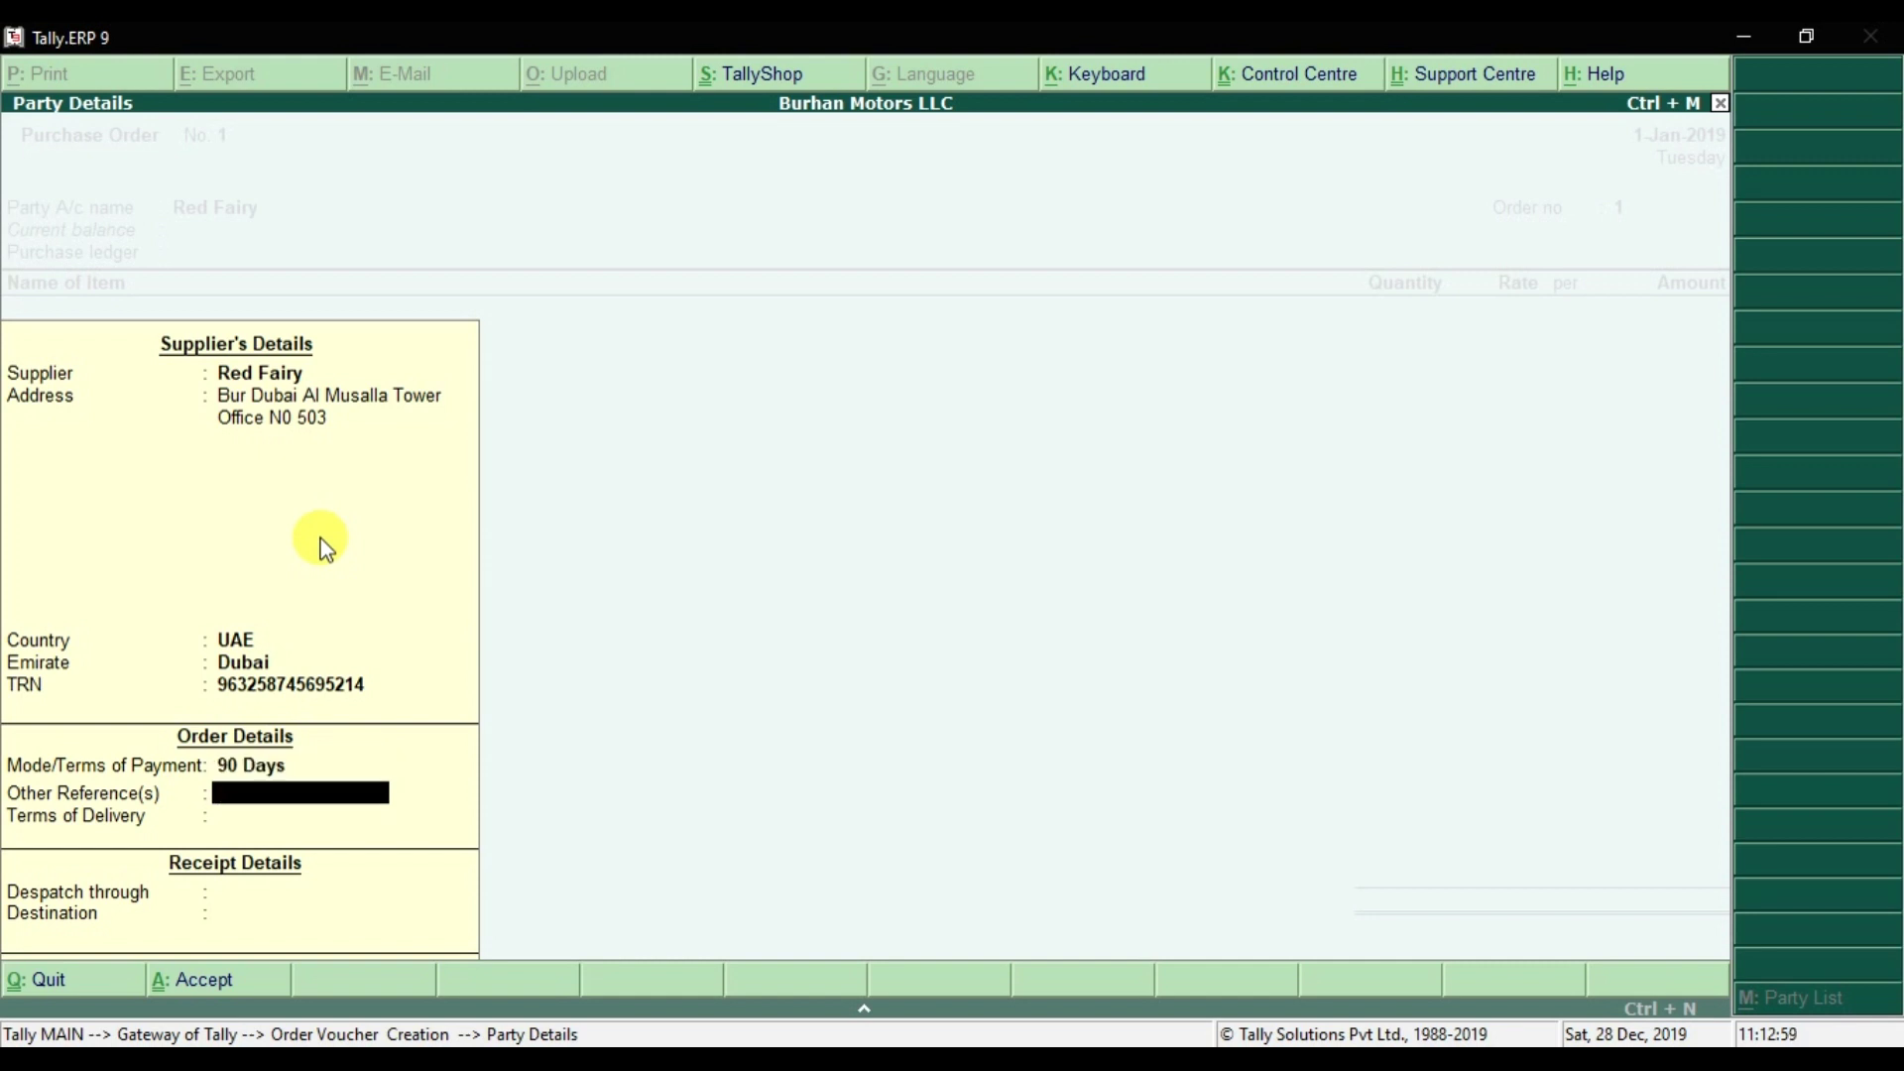
pyautogui.press('Return')
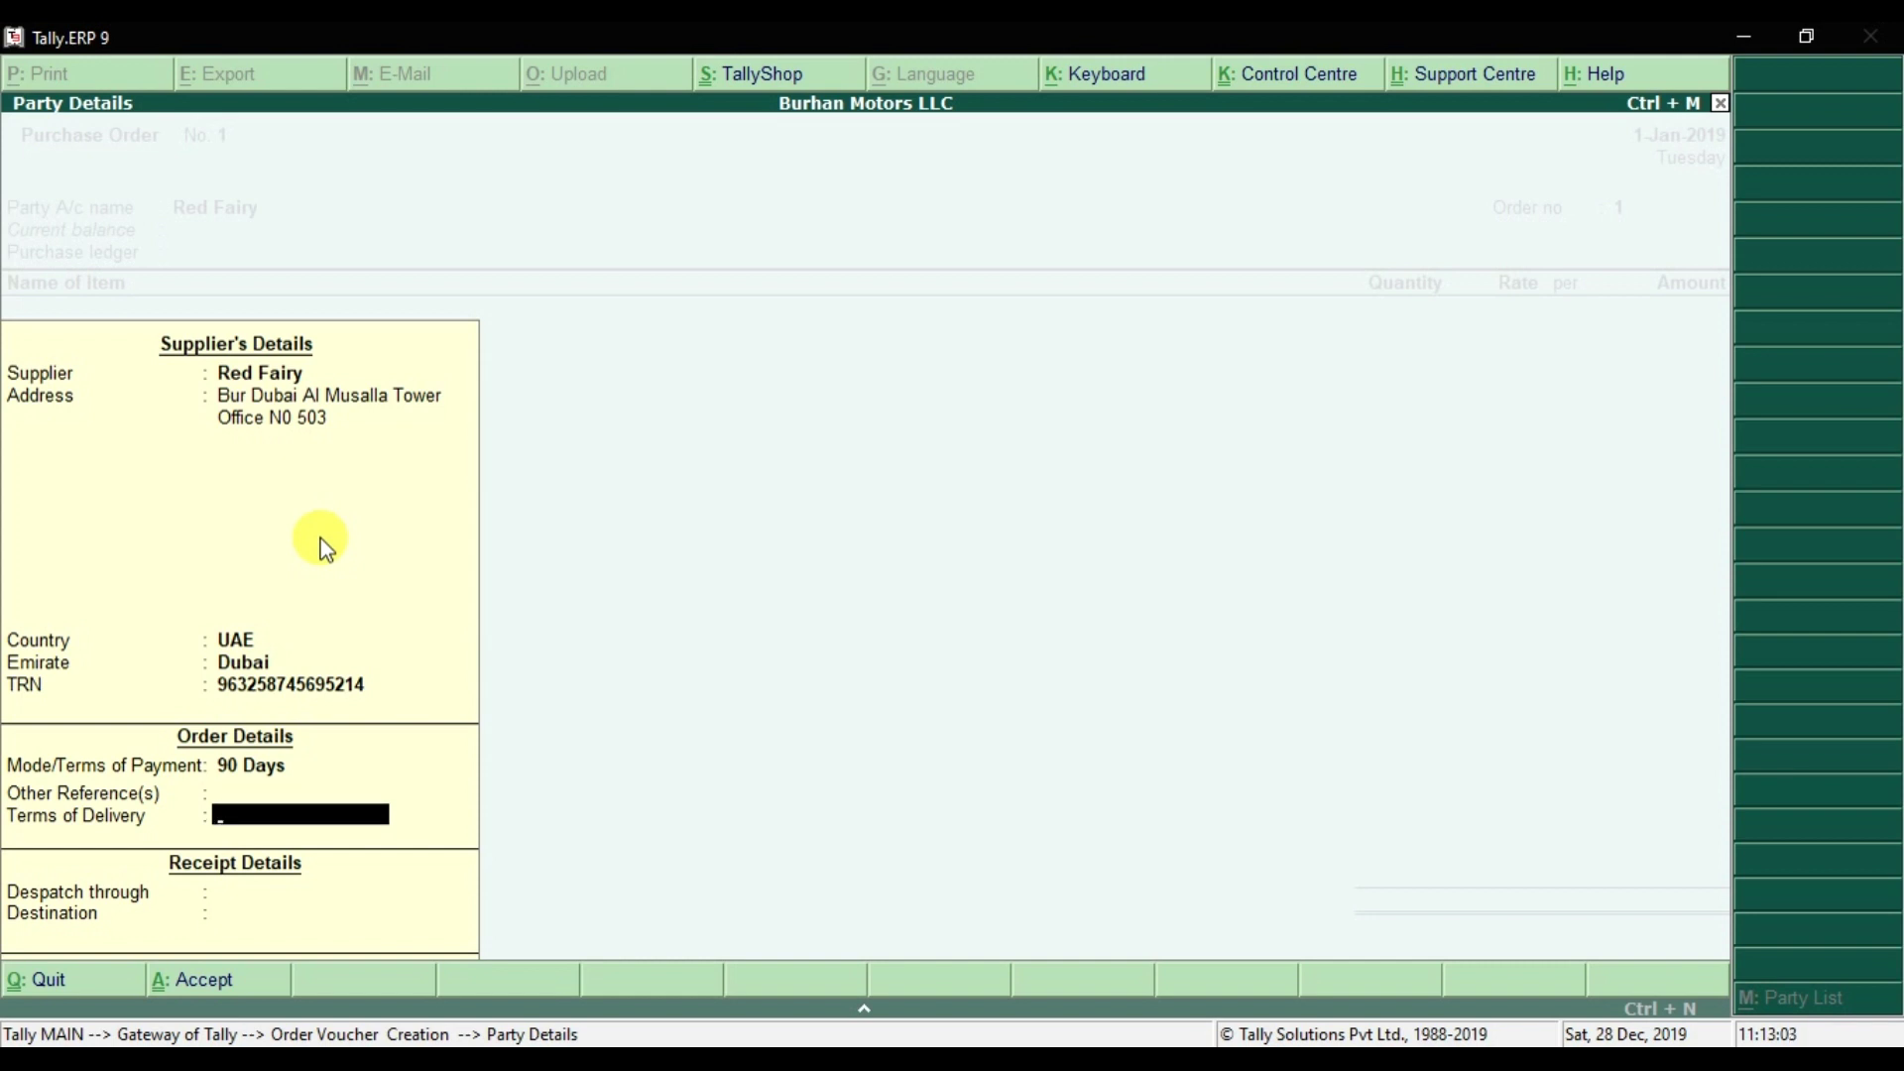
pyautogui.press('Return')
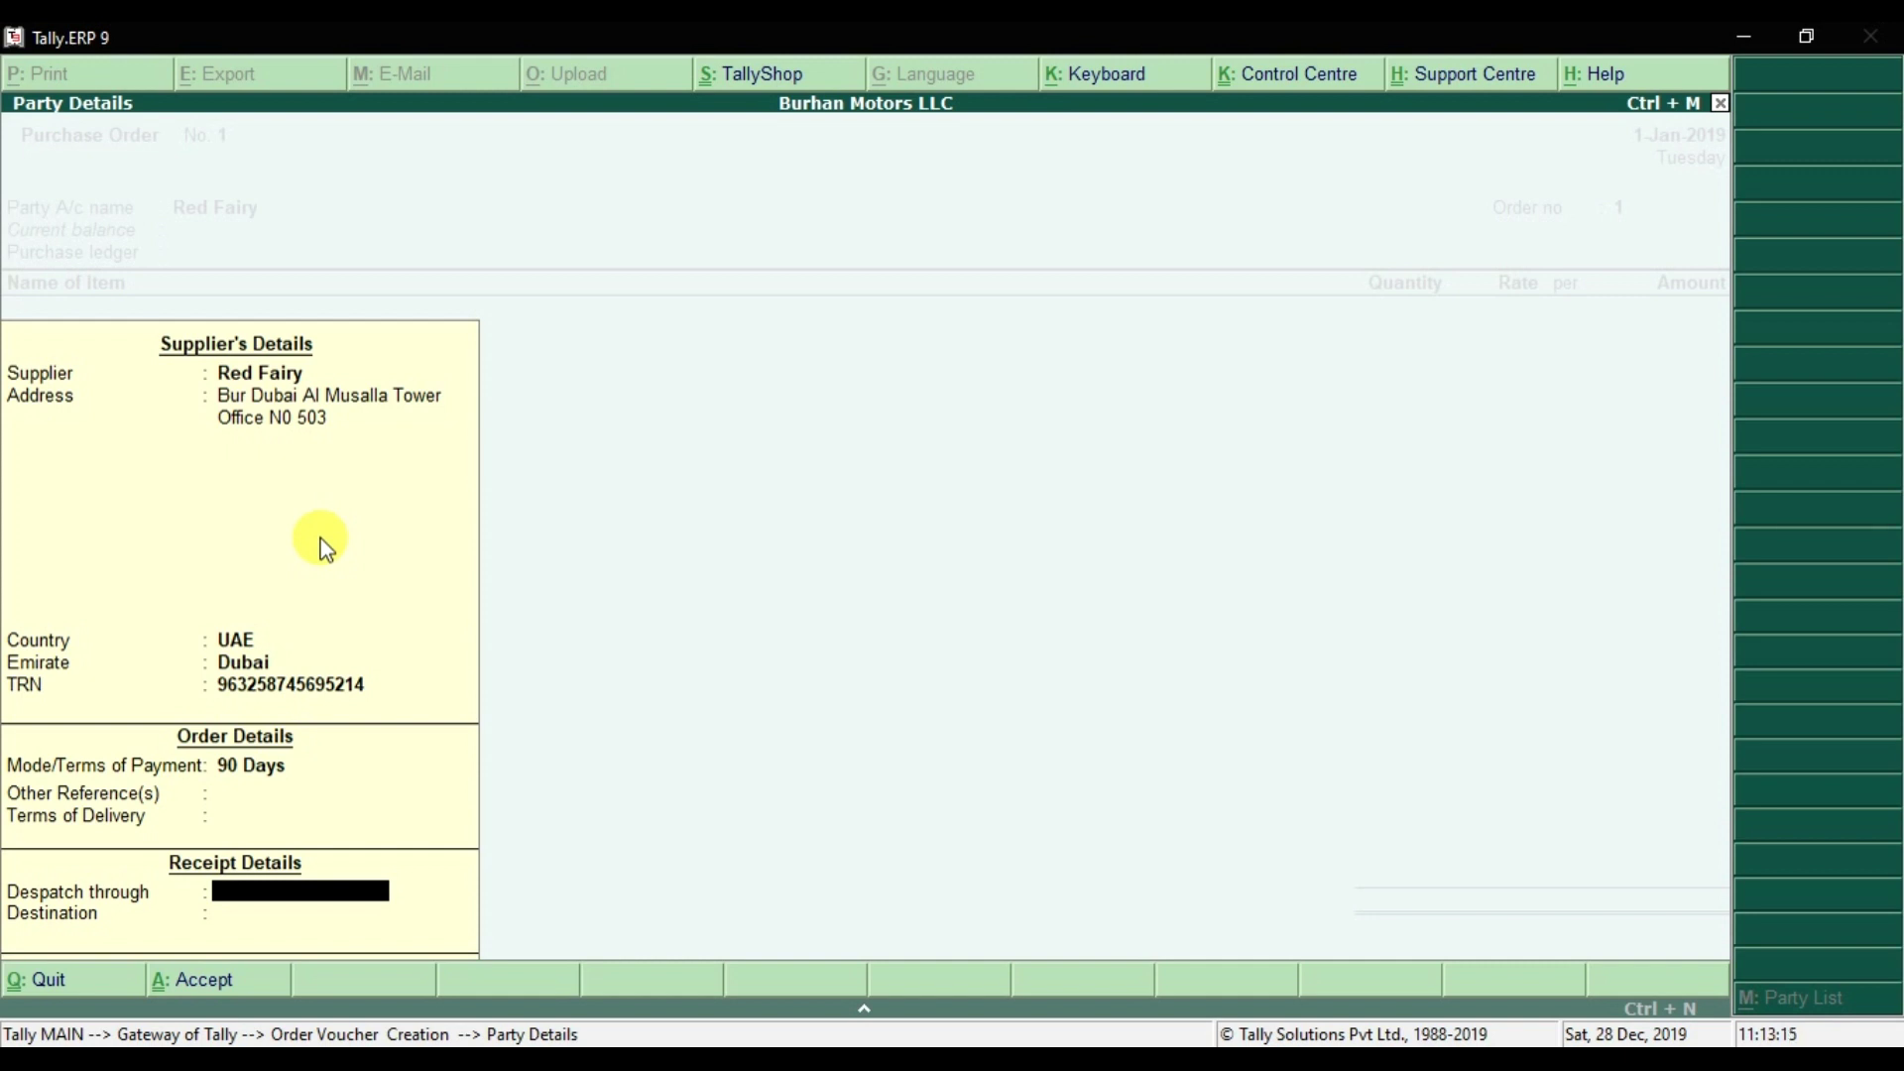
pyautogui.press('Return')
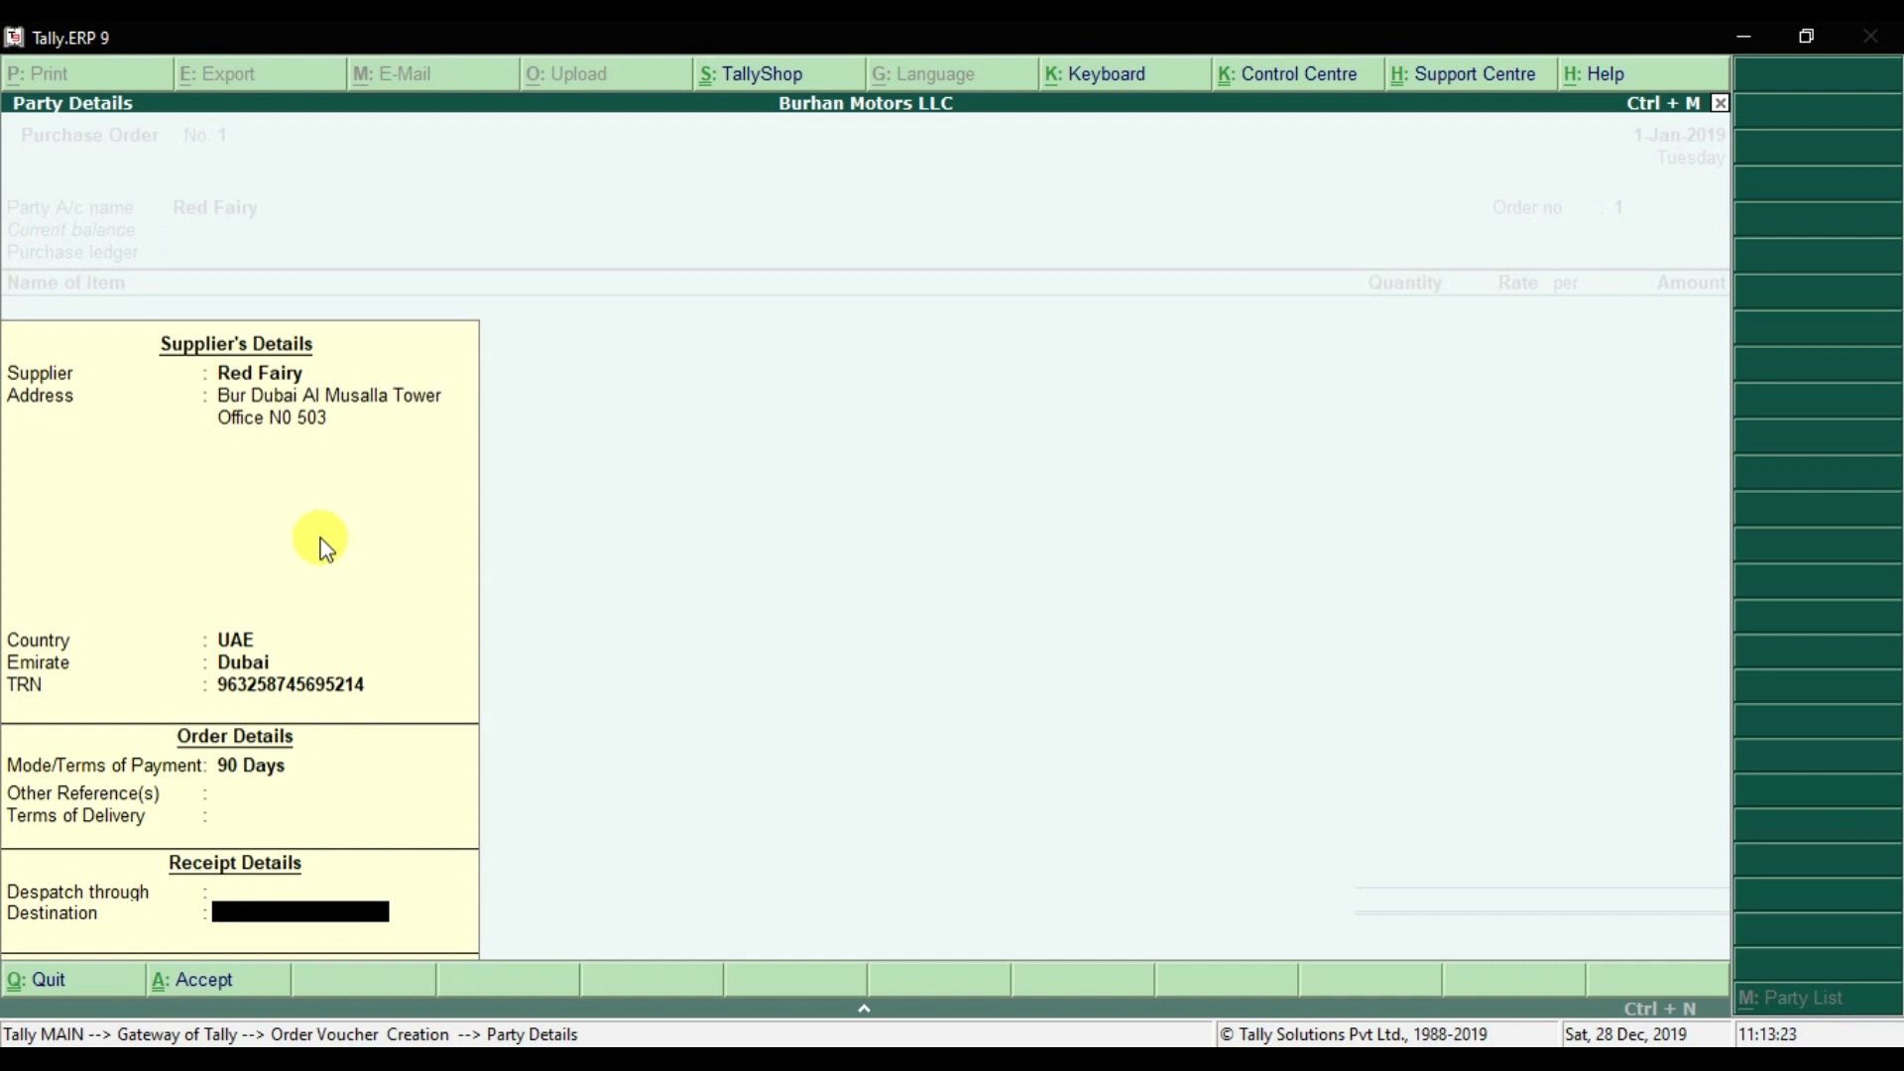
pyautogui.press('Return')
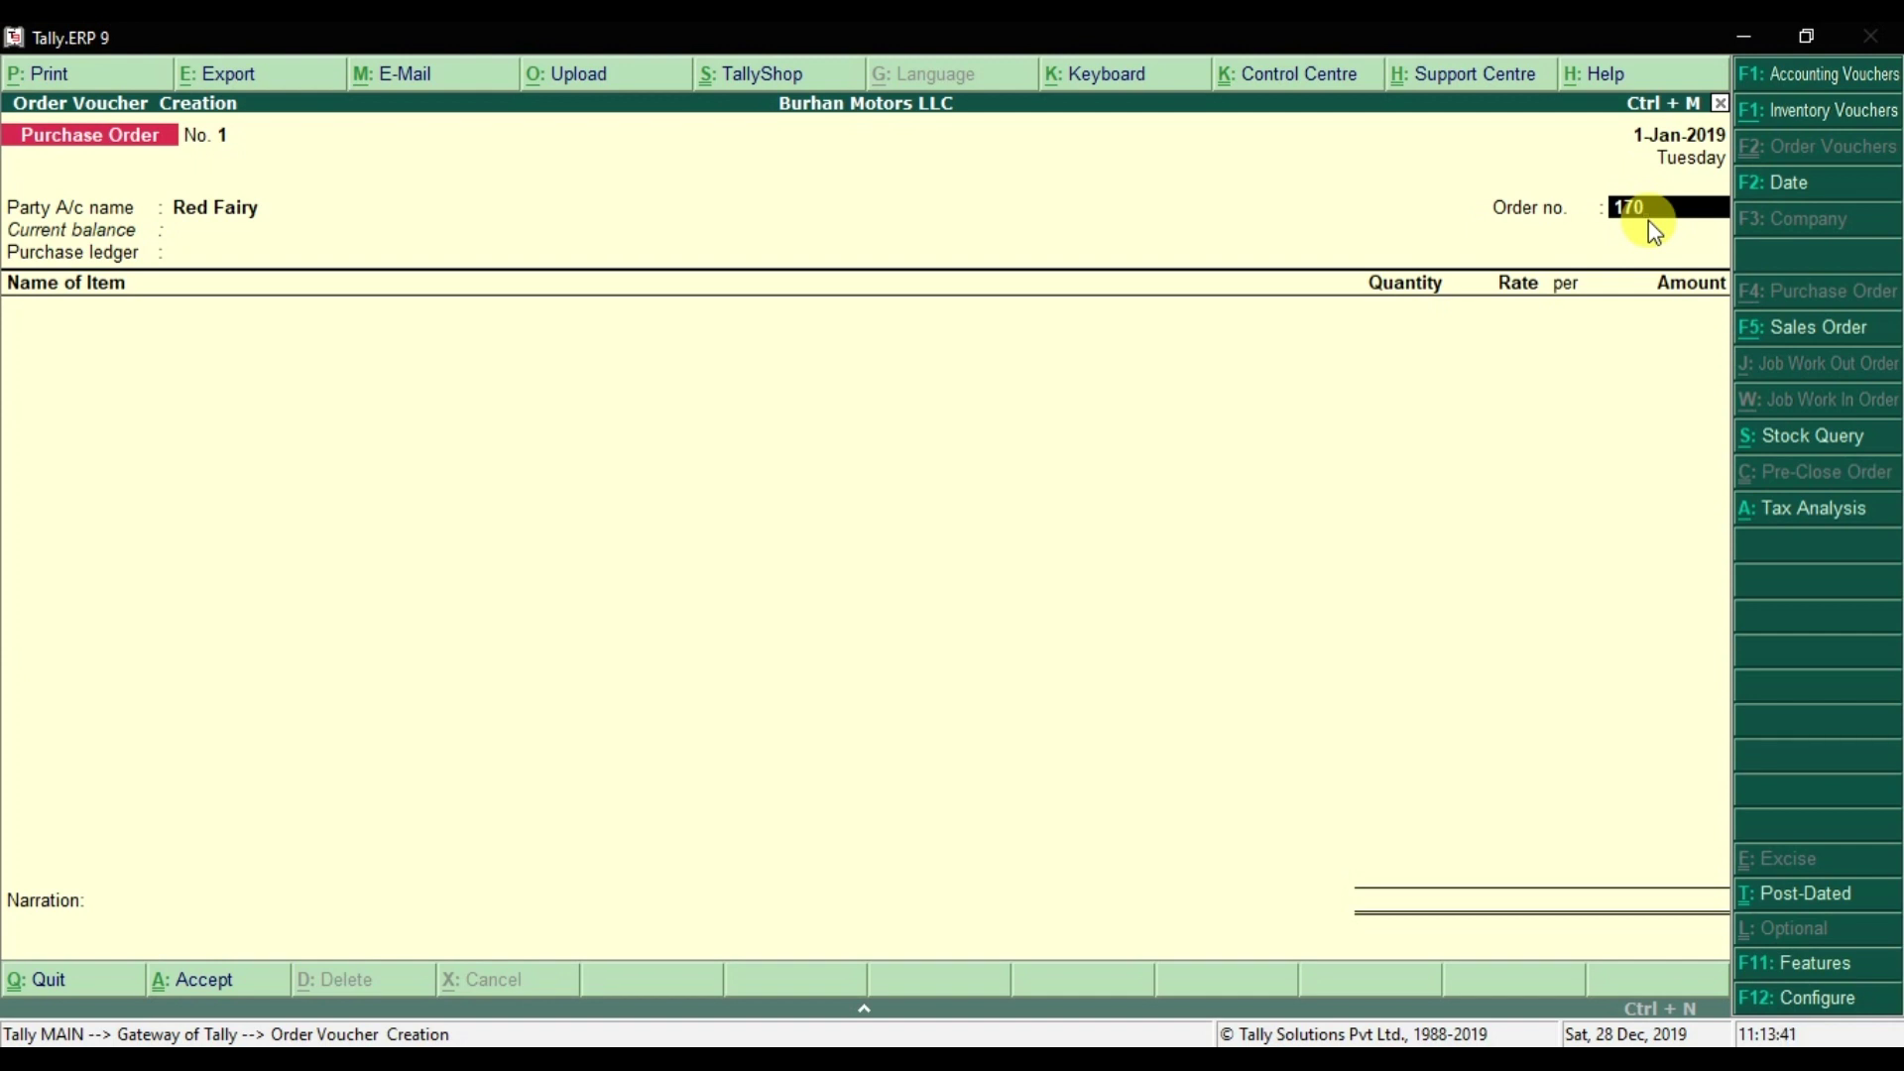
# - Enter the order number and choose Purchase Account as the purchase ledger
pyautogui.press('Return')
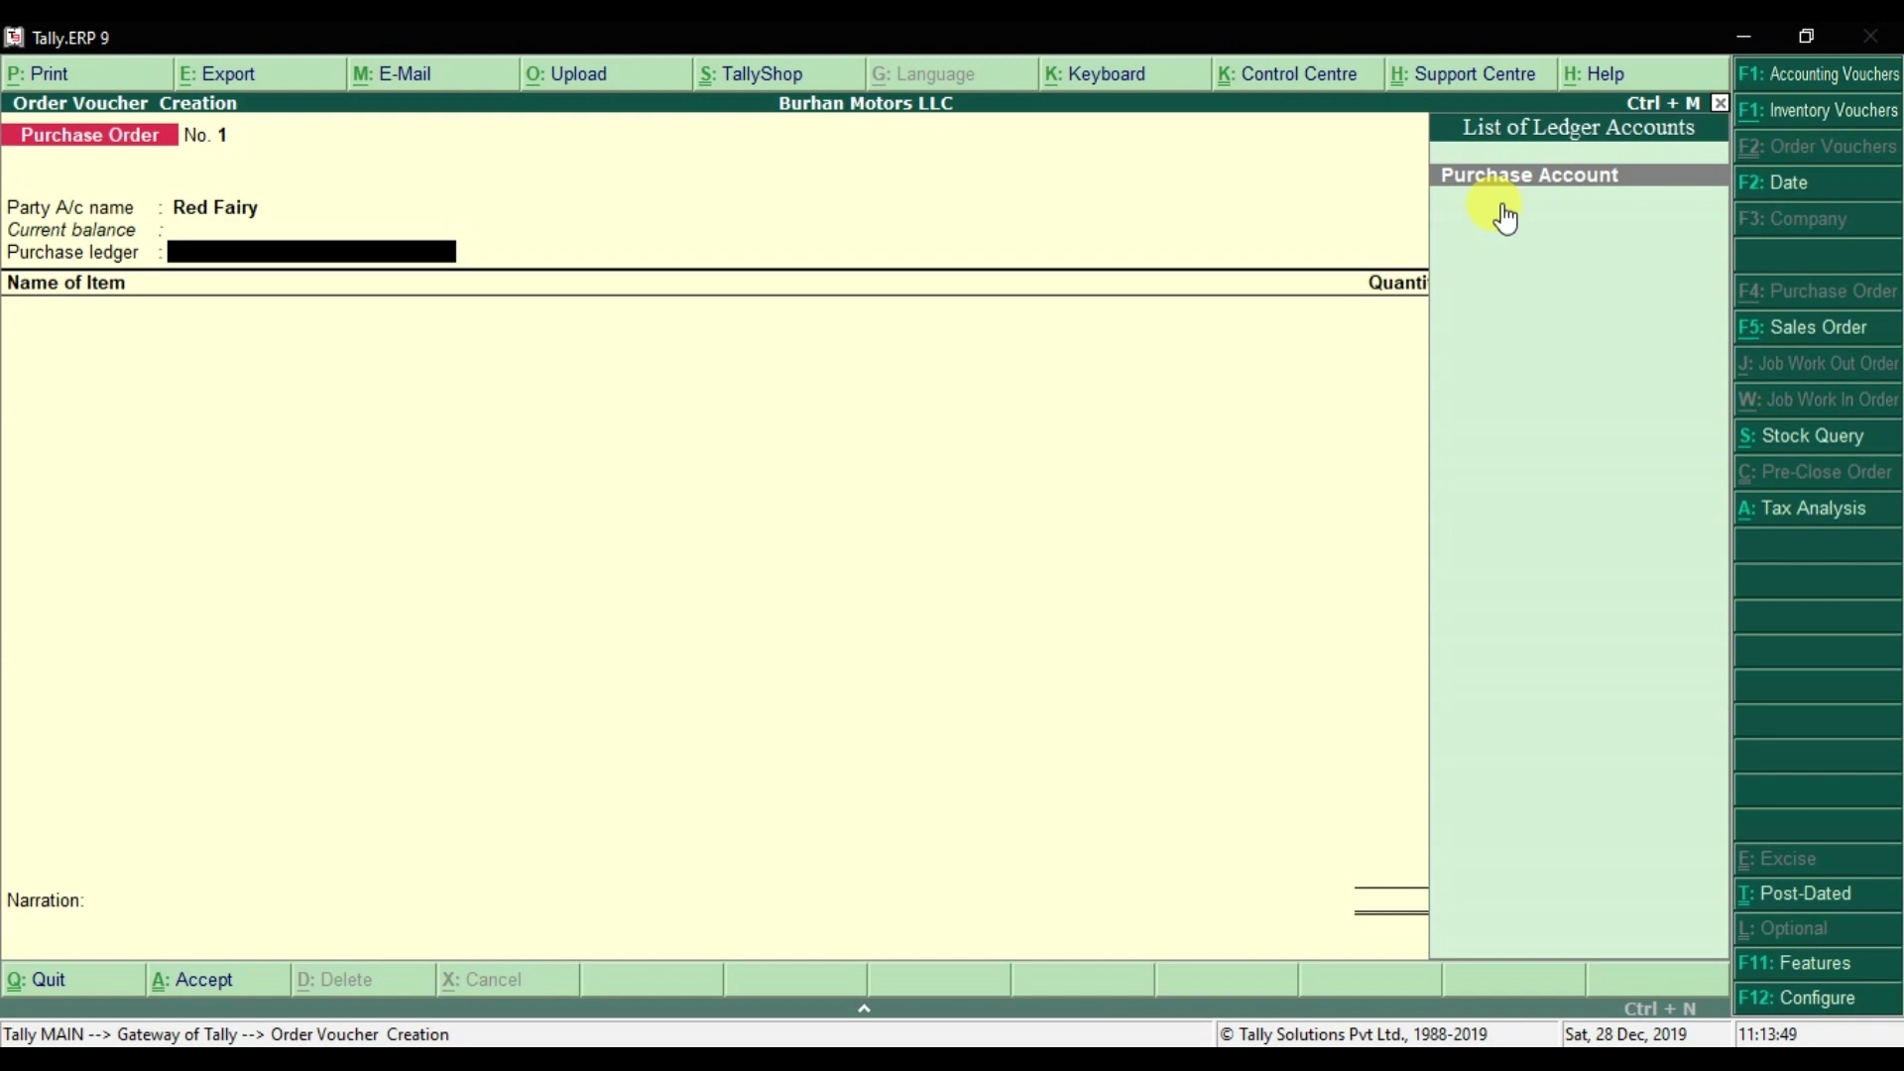
pyautogui.press('Return')
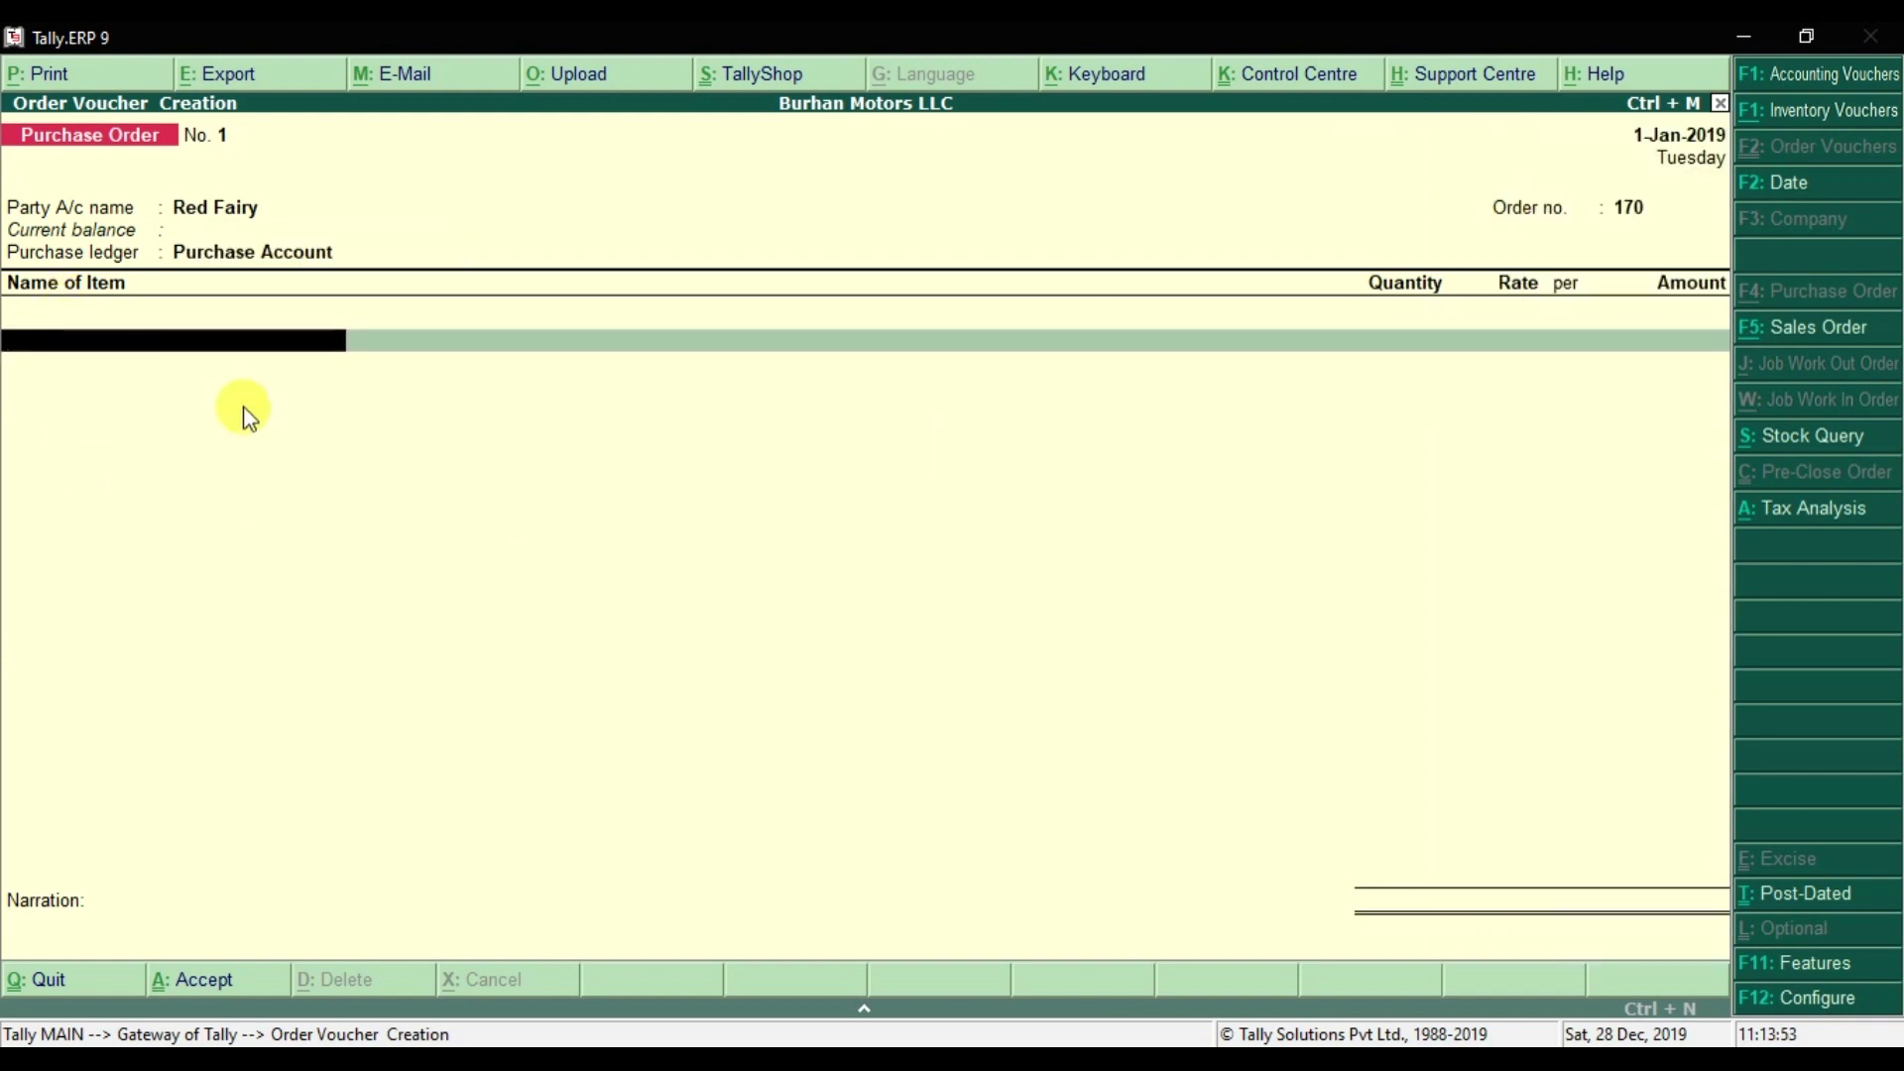
# - Review the items listed for the Red Fairy purchase order in the Word document and return to Tally.ERP 9
pyautogui.moveTo(593, 1059)
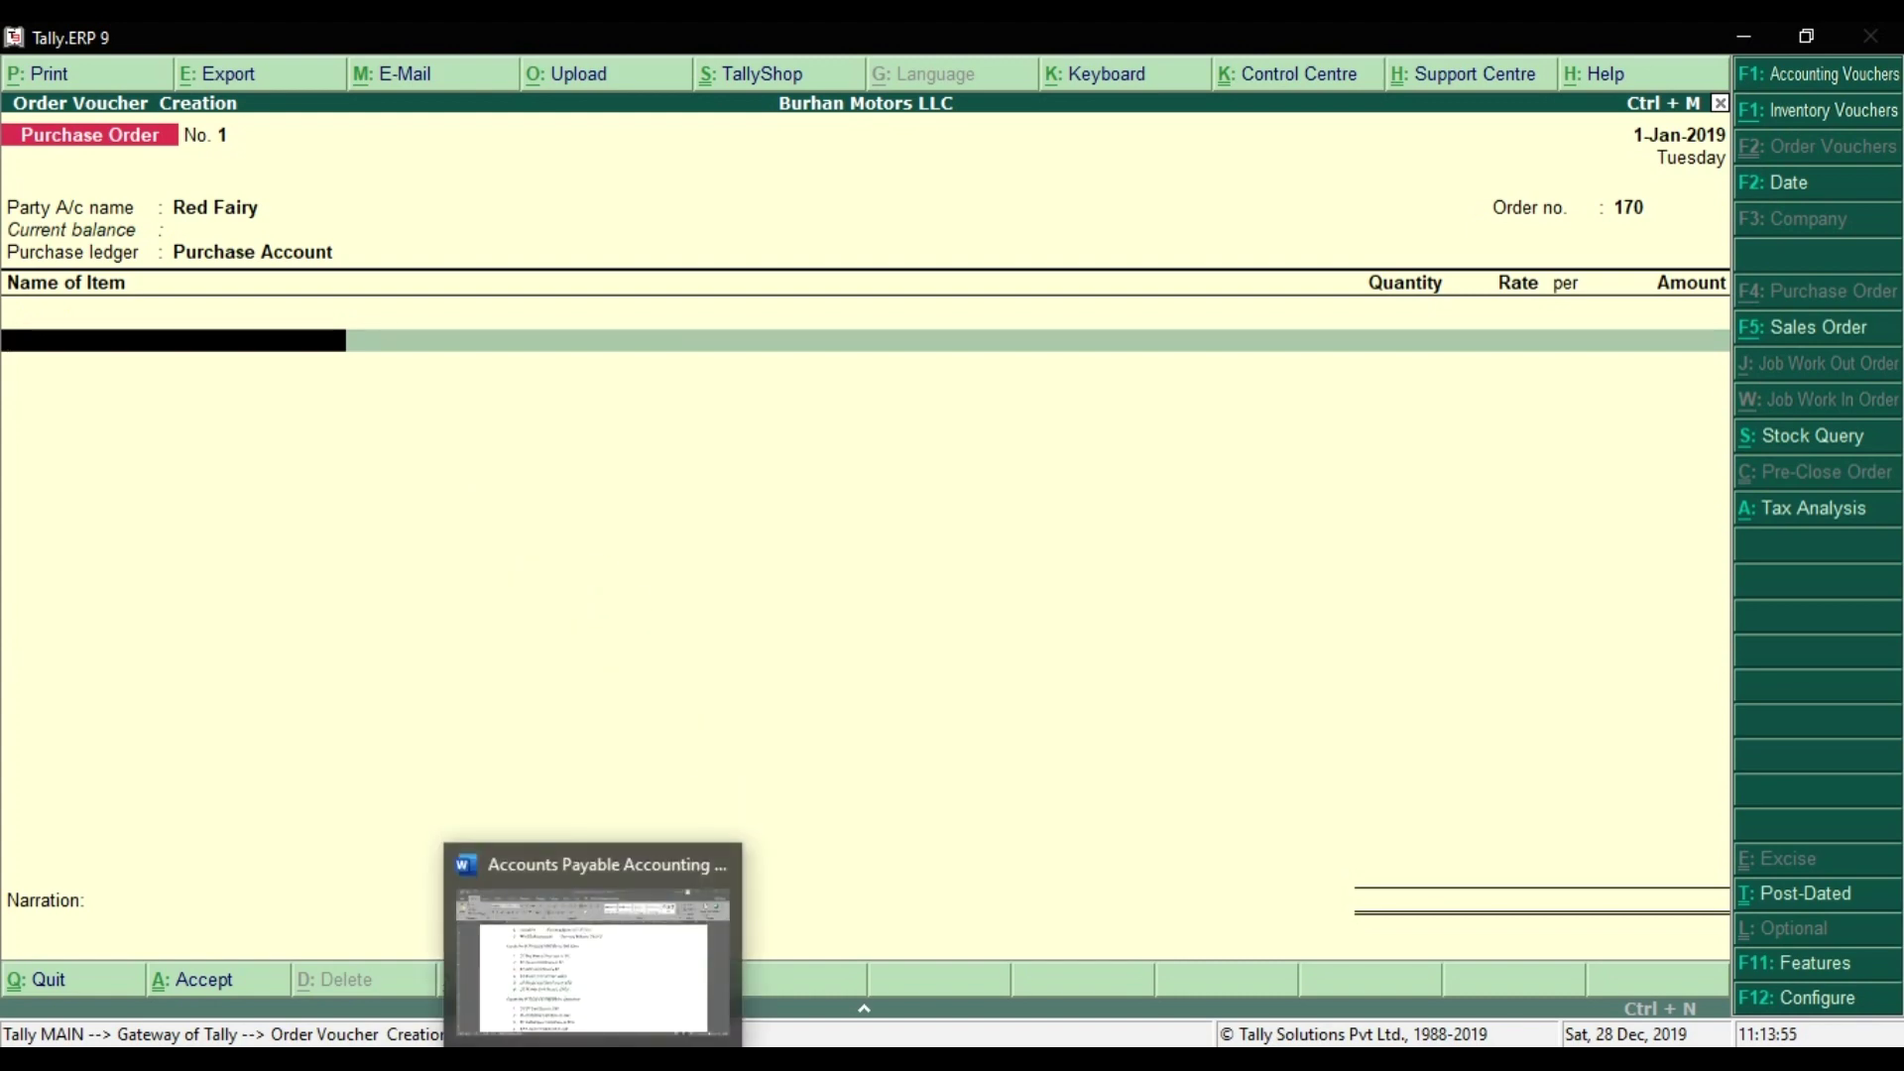
pyautogui.click(595, 981)
pyautogui.moveTo(483, 490); pyautogui.dragTo(599, 491)
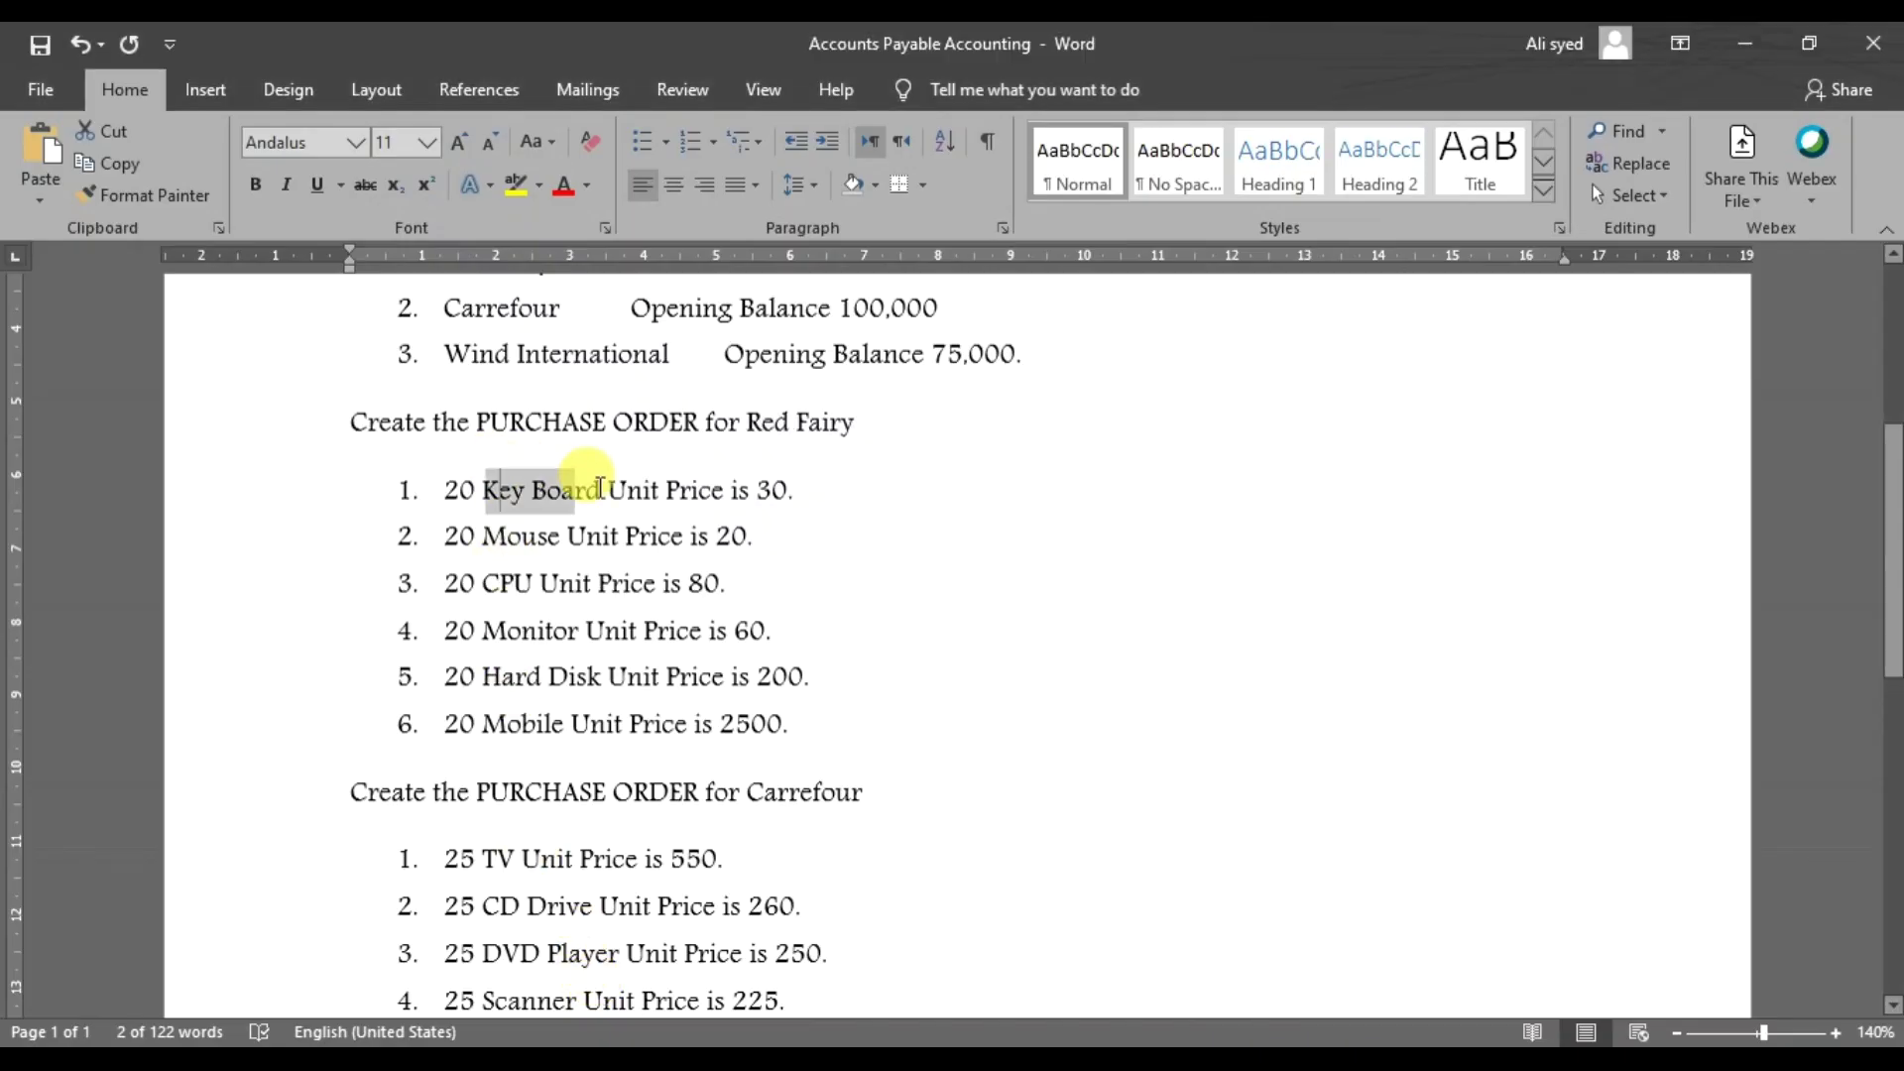
pyautogui.moveTo(483, 536); pyautogui.dragTo(563, 725)
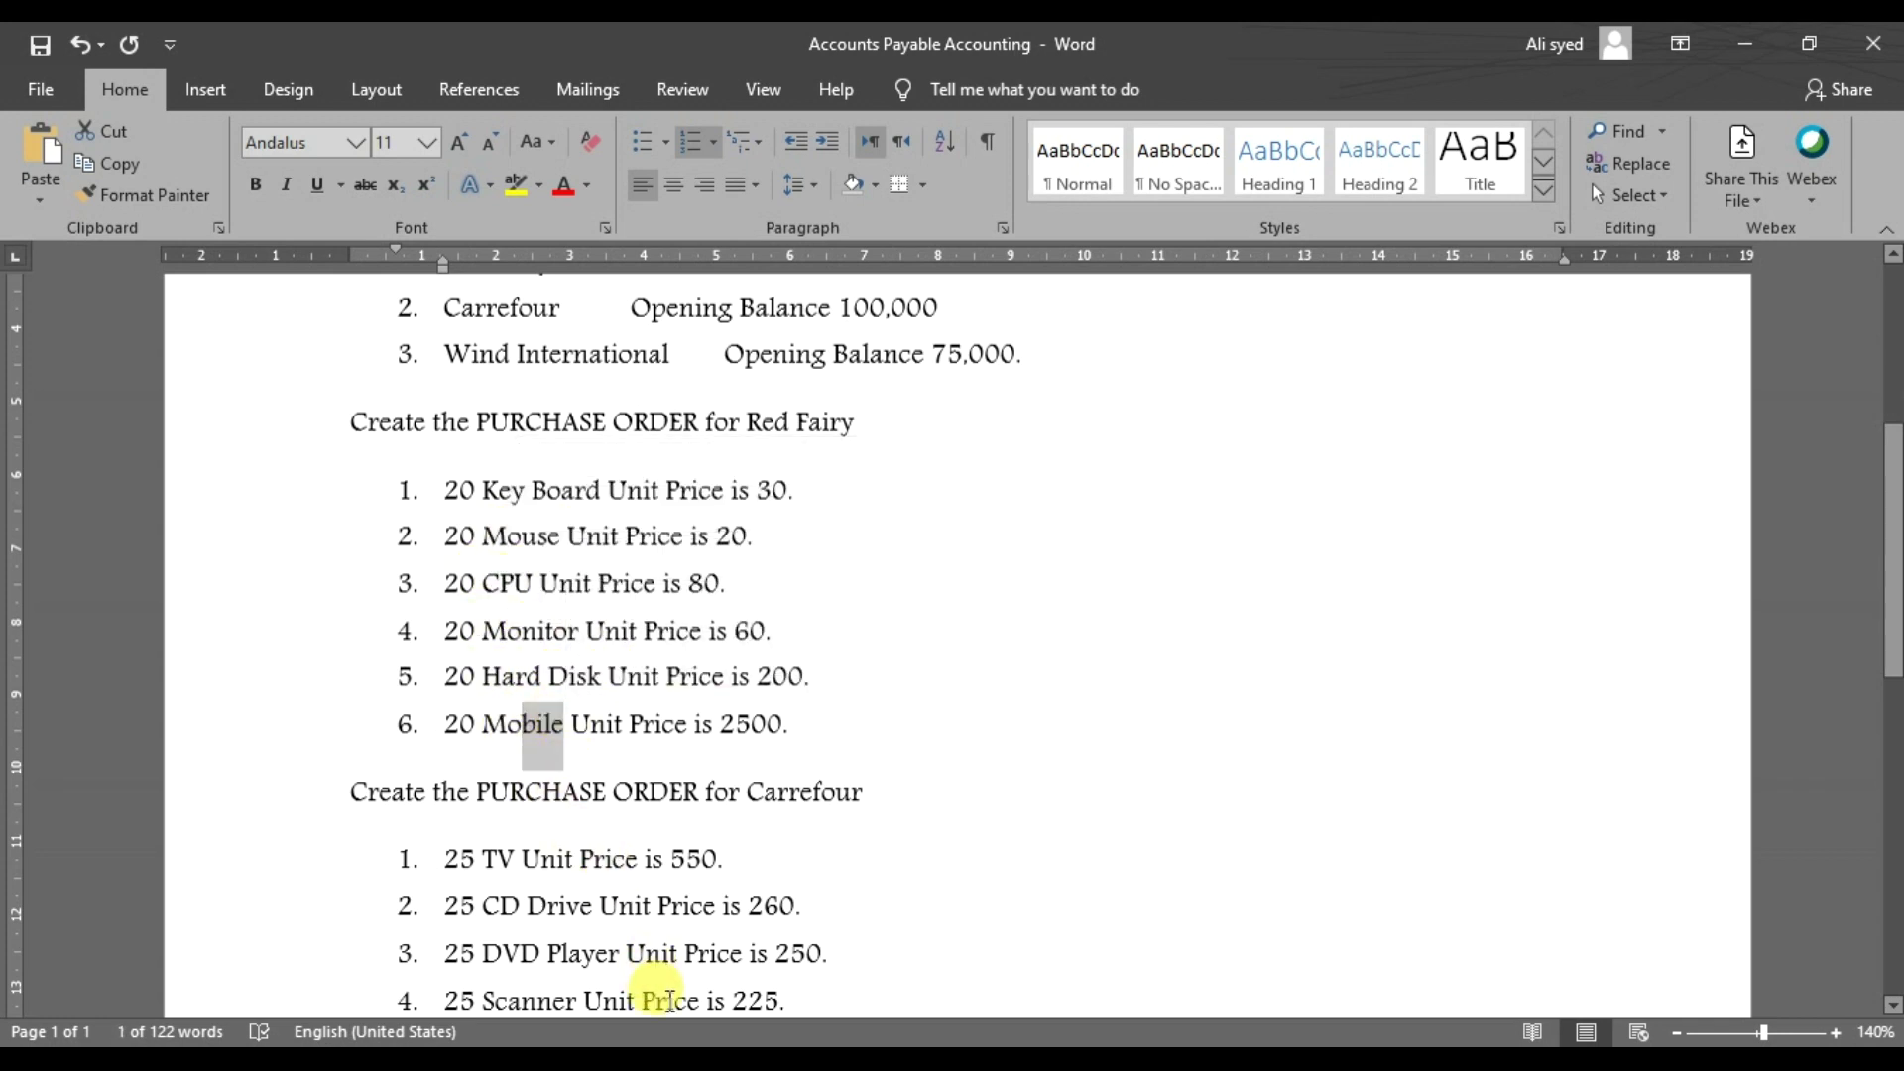
pyautogui.hotkey('alt', 'Tab')
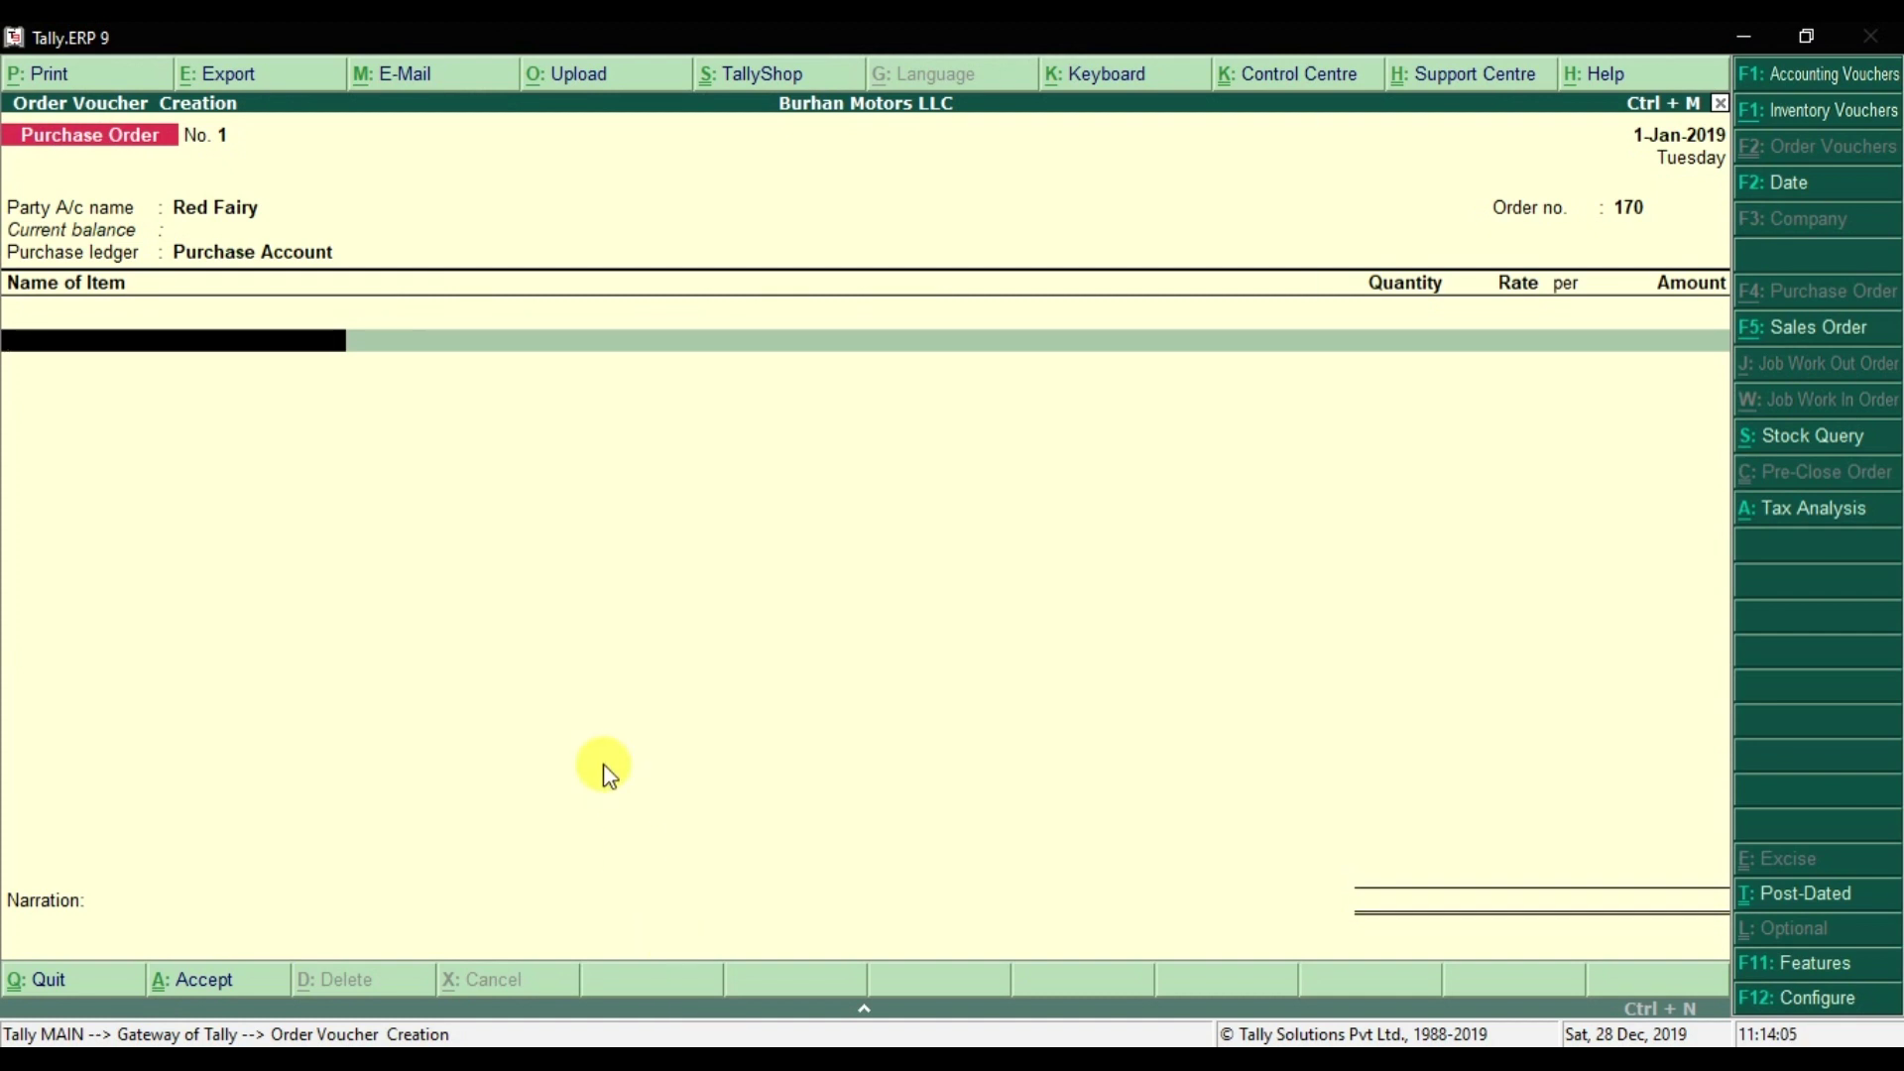
# - Recheck the first Red Fairy item in the Word brief and select KeyBoard as the order's first stock item in Tally.ERP 9
pyautogui.write('Ke')
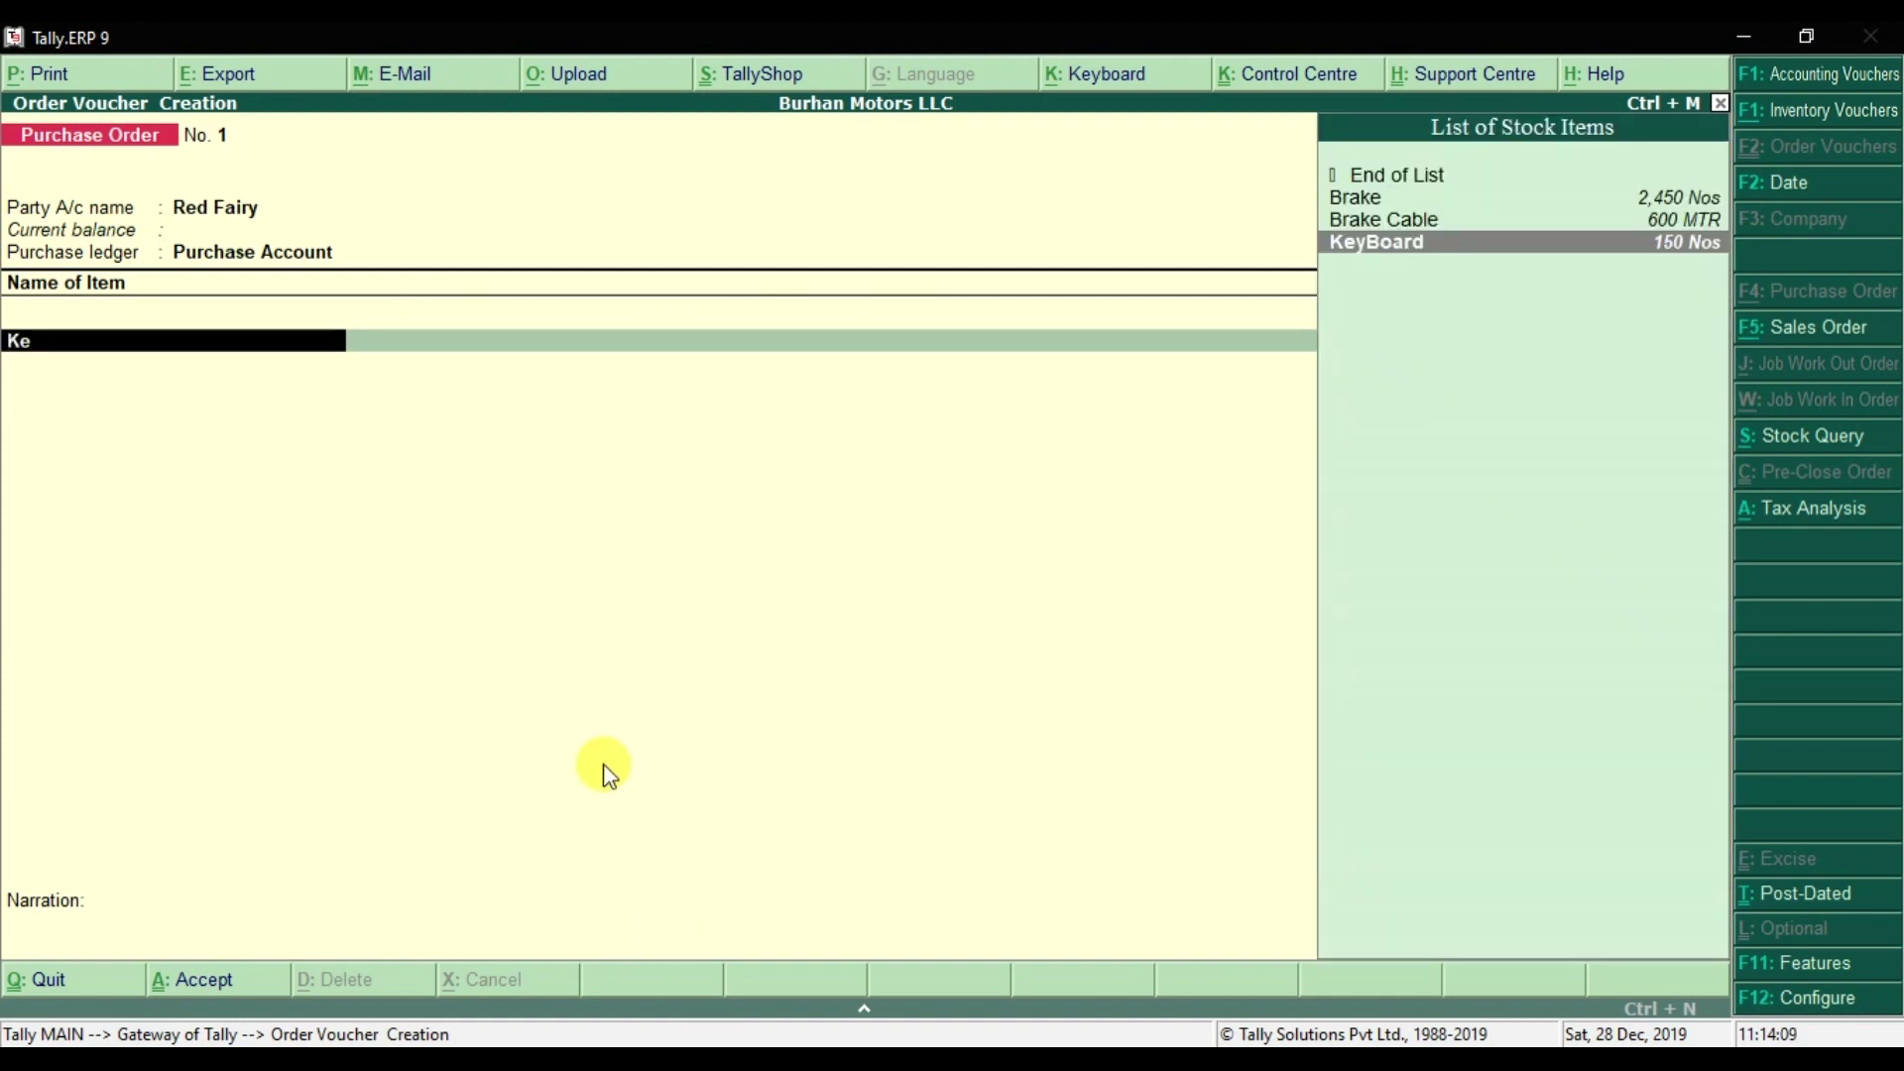
pyautogui.press('BackSpace')
pyautogui.press('BackSpace')
pyautogui.hotkey('alt', 'Tab')
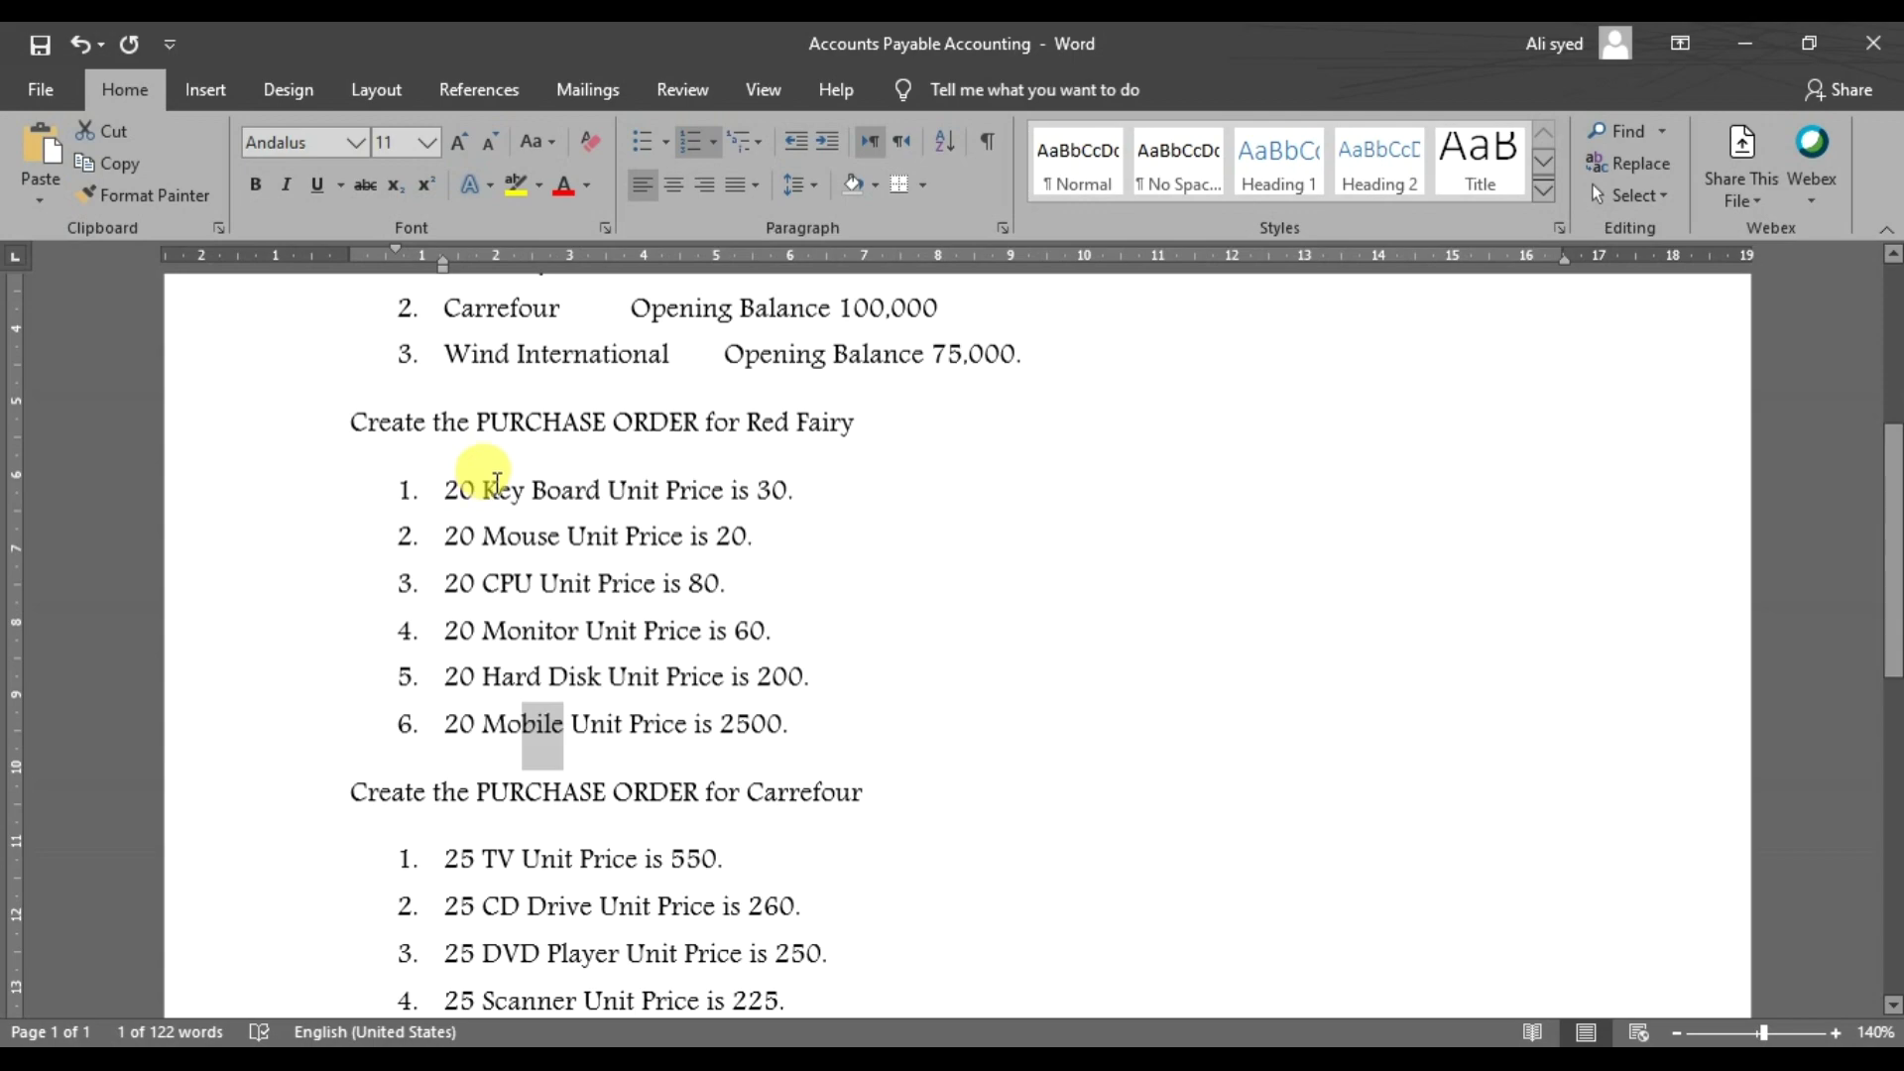
pyautogui.hotkey('alt', 'Tab')
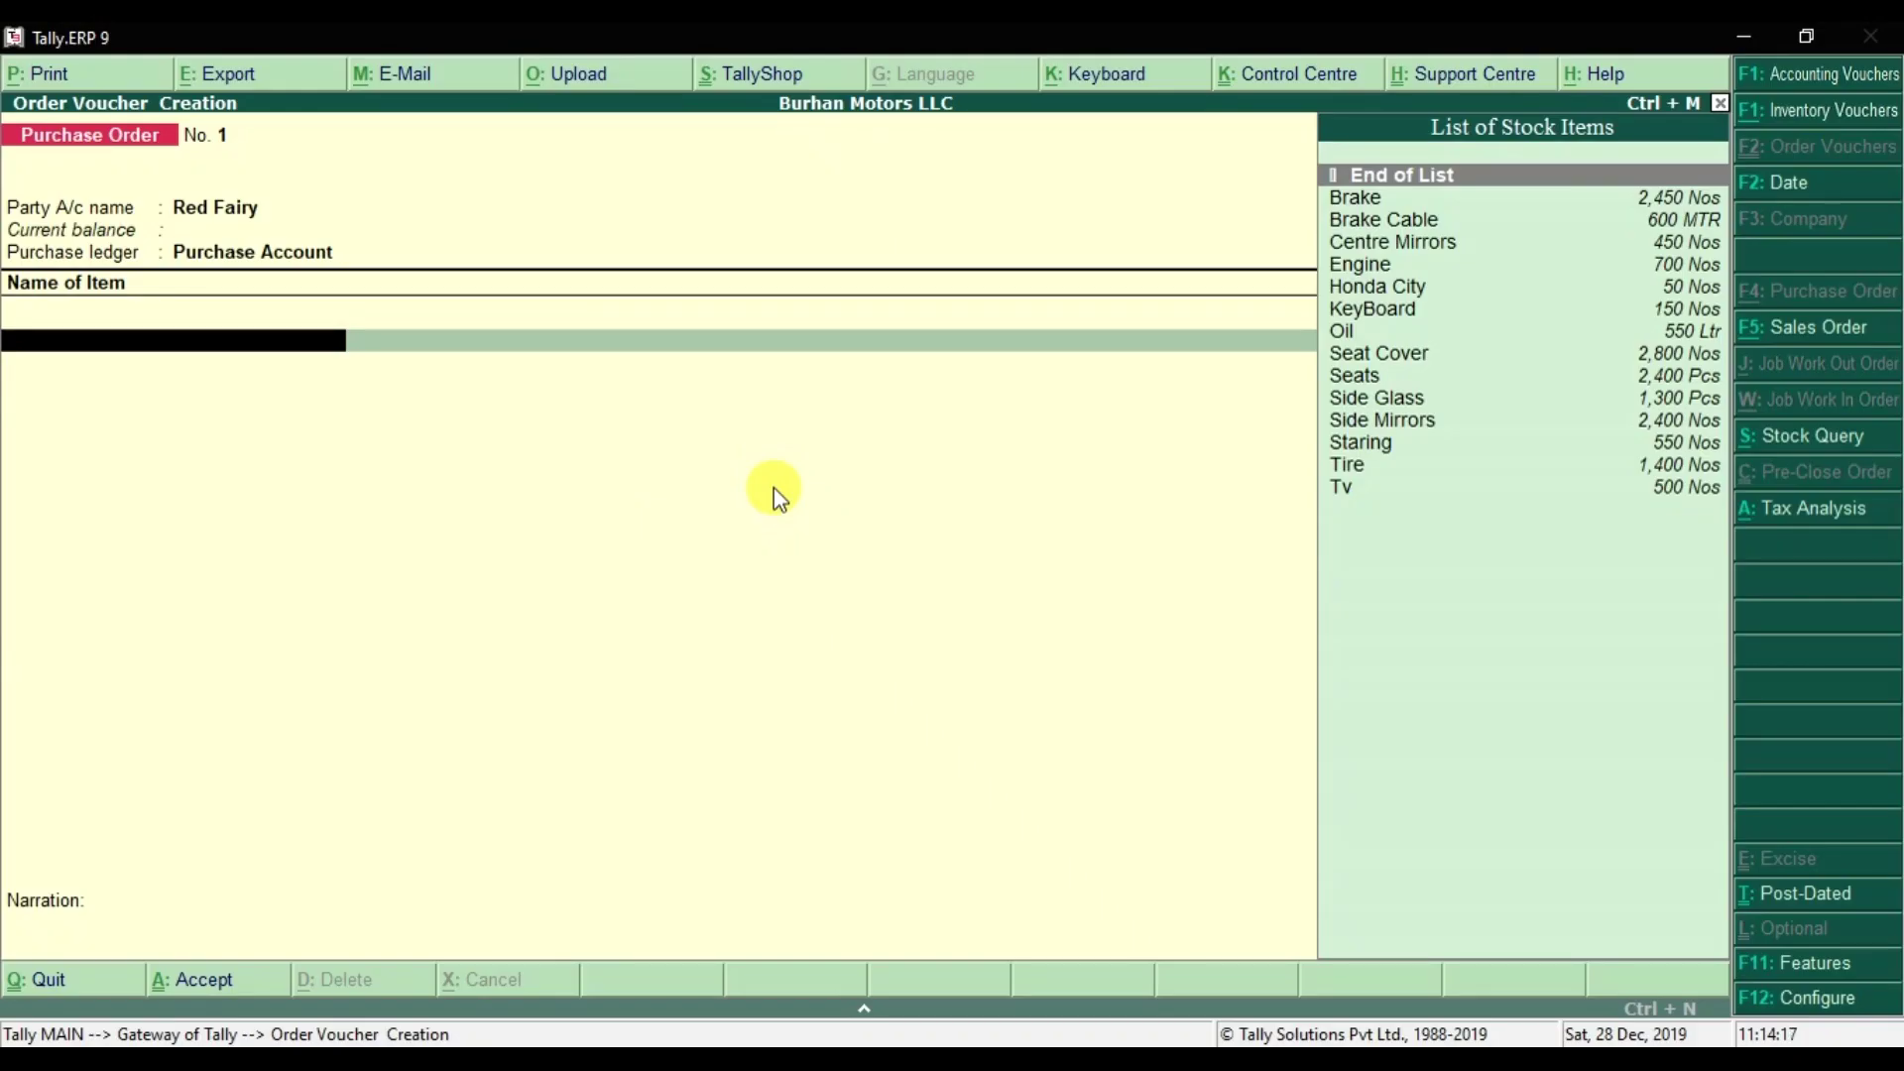
pyautogui.write('Key')
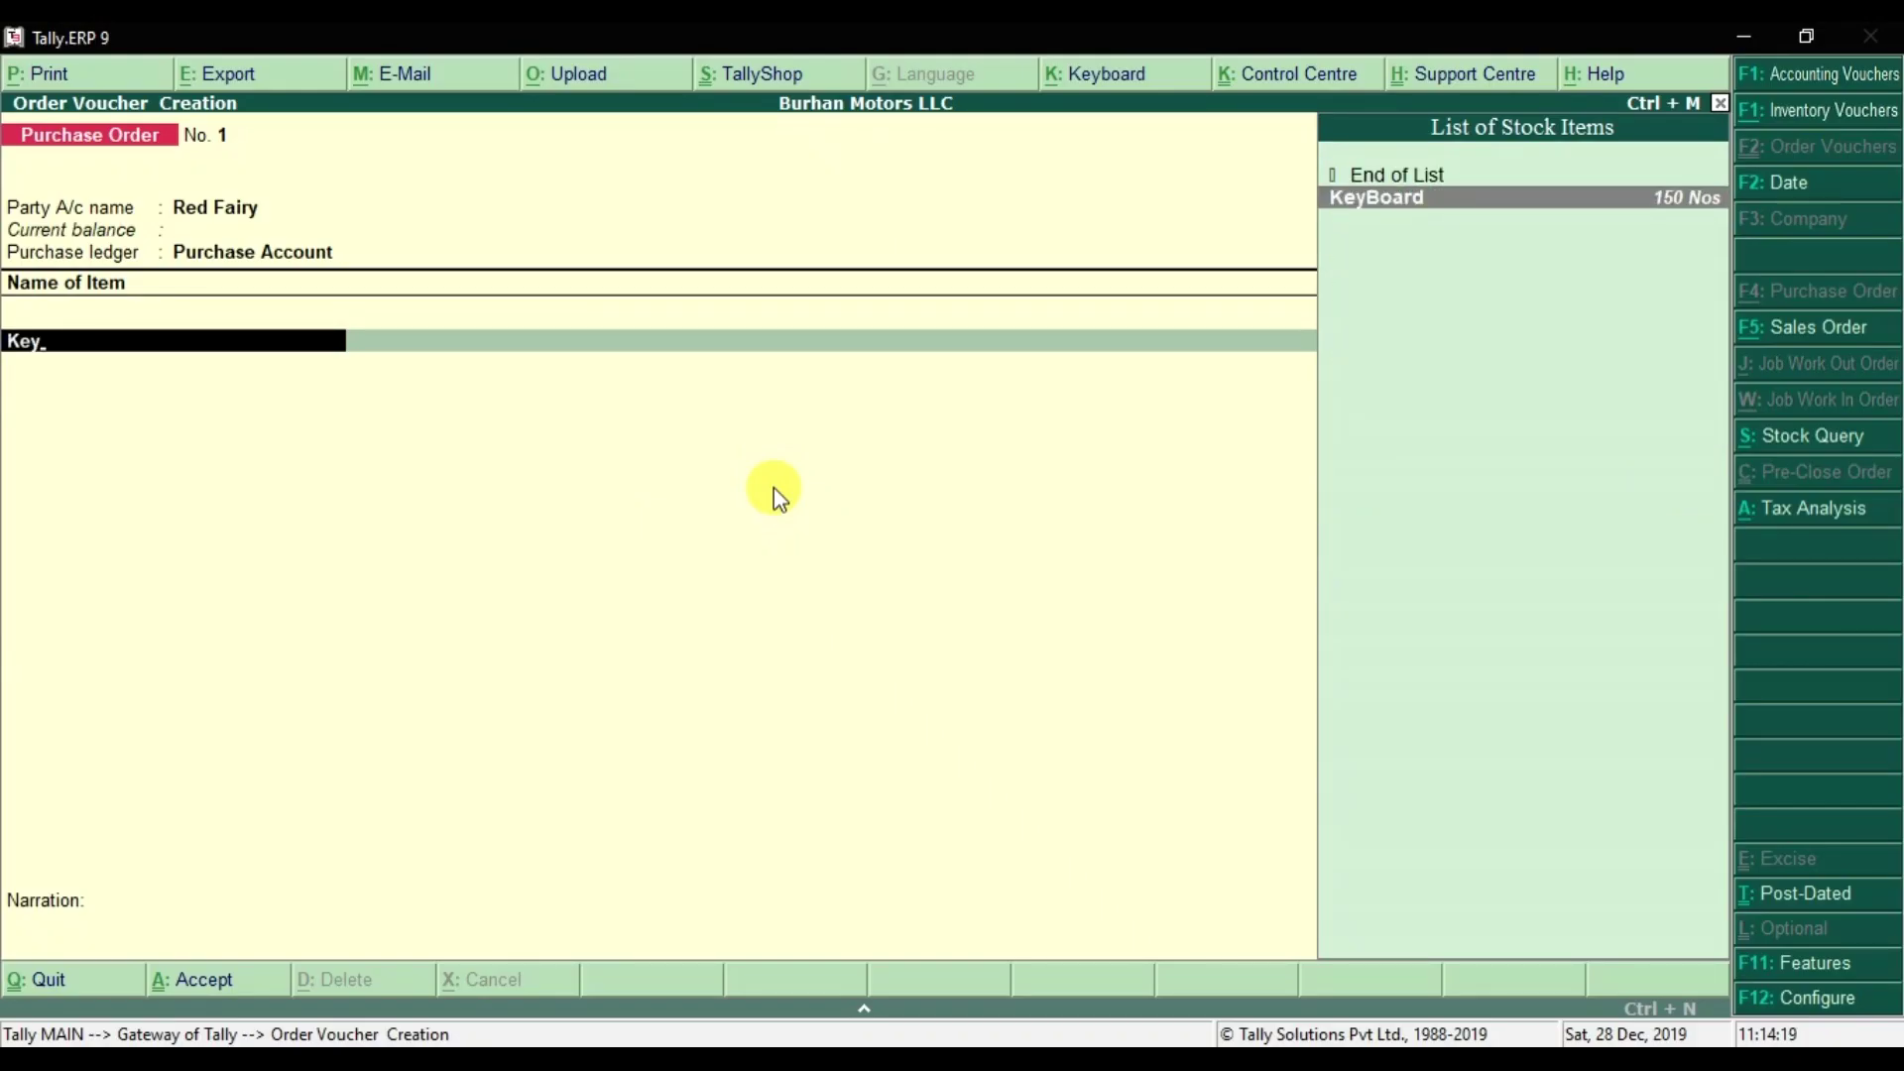
pyautogui.press('Return')
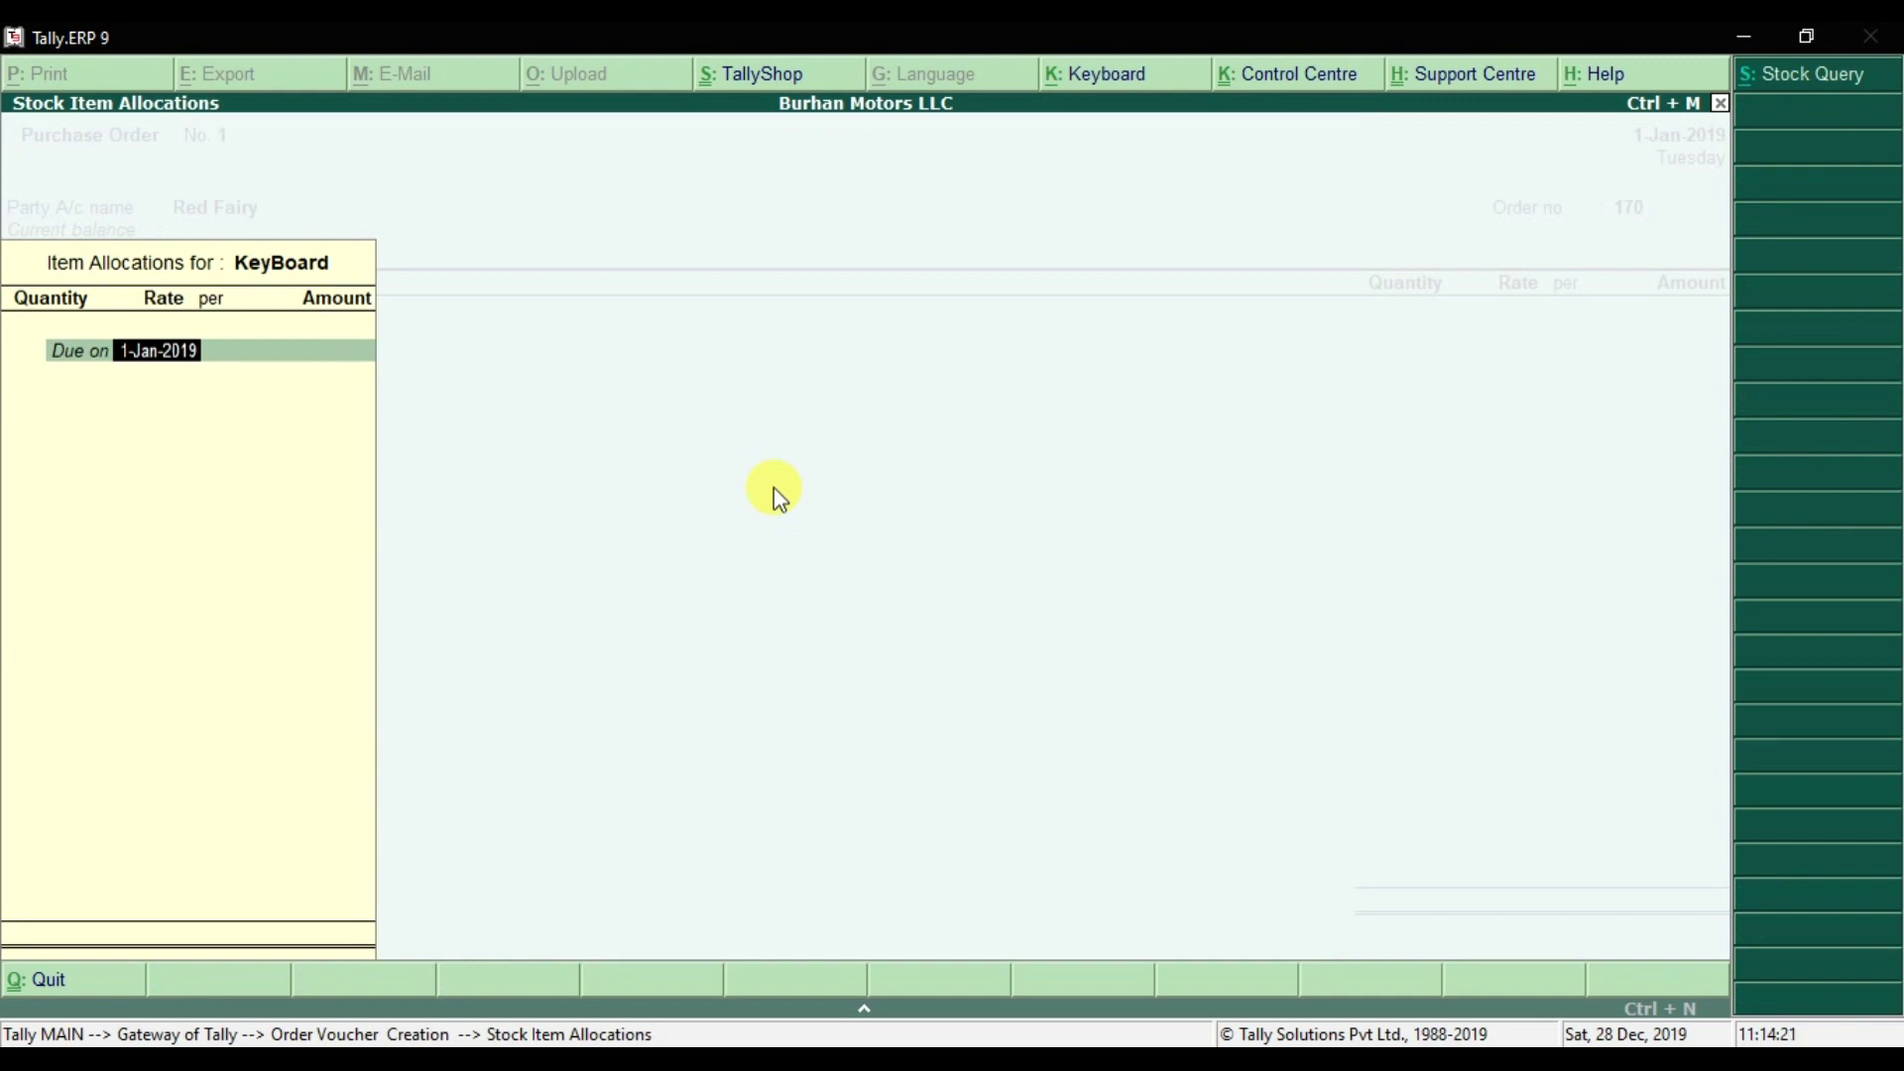
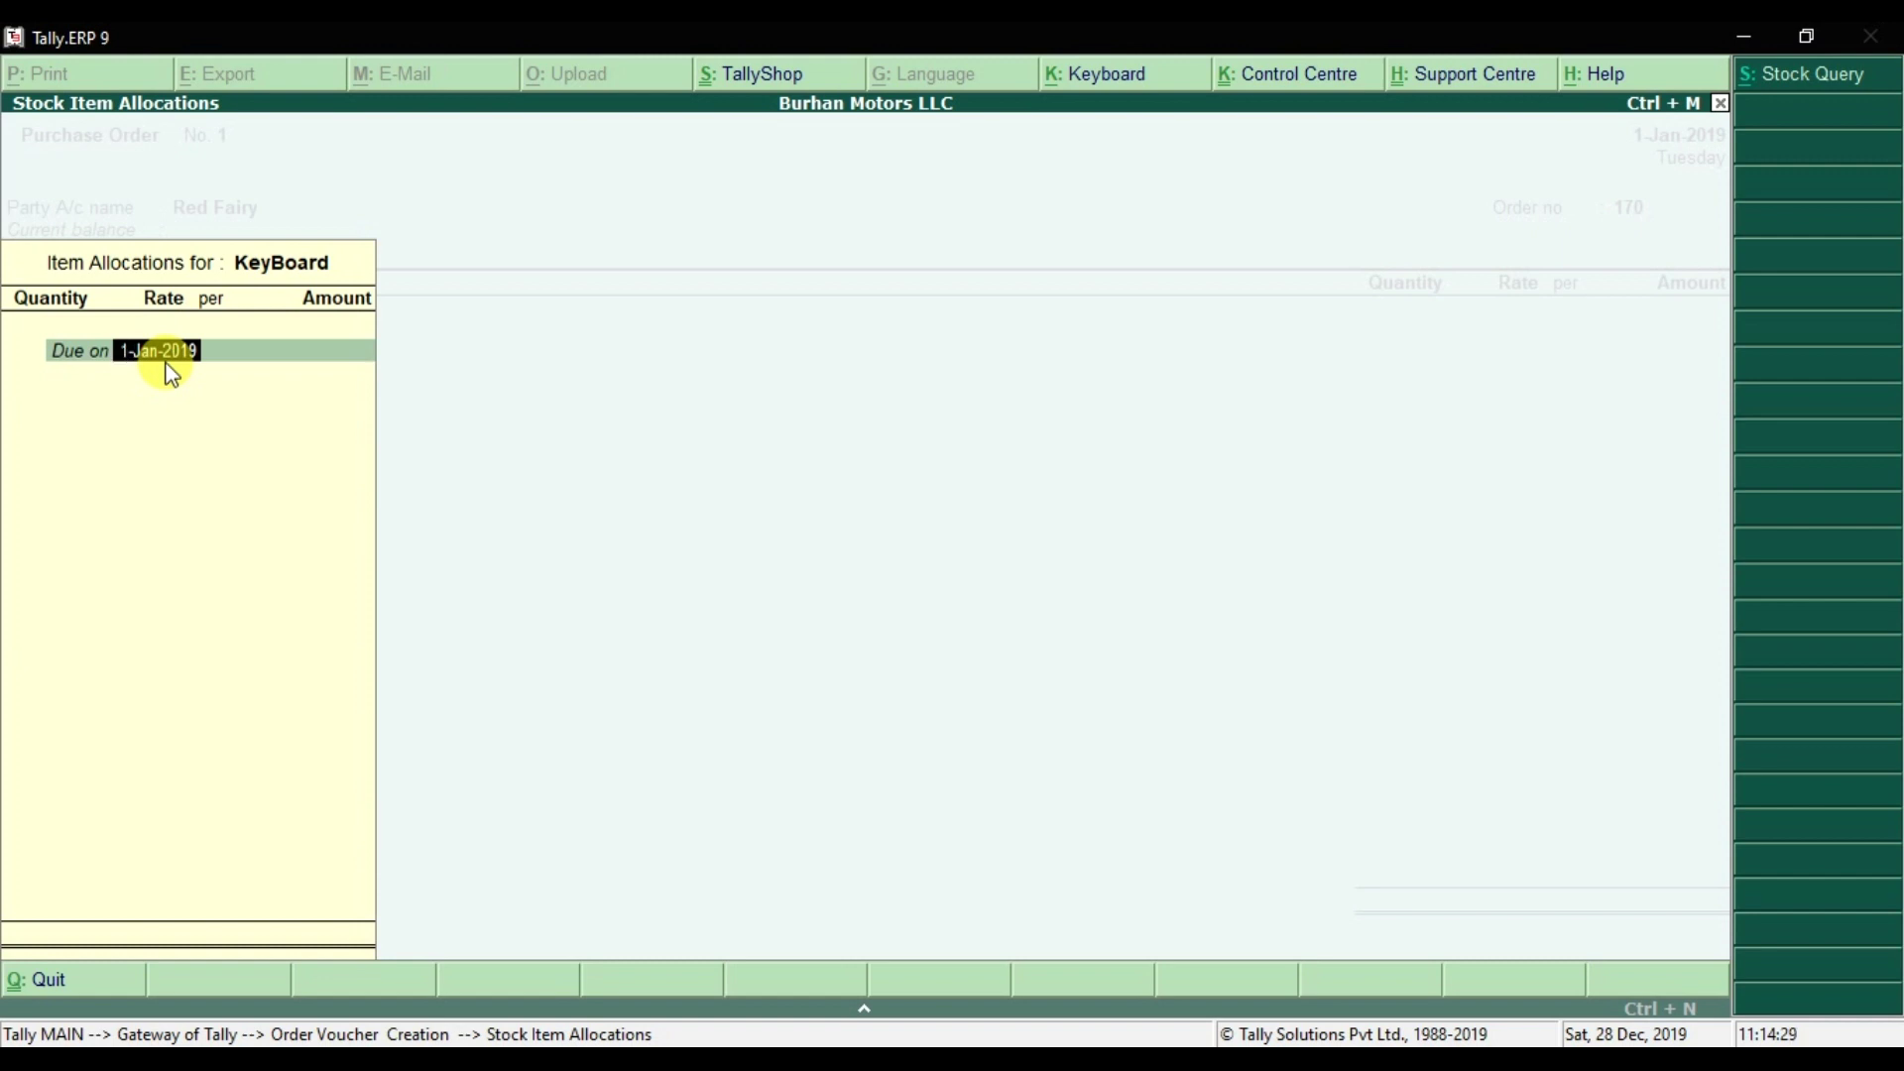
# - Allocate 20 Nos of KeyBoard at a rate of 30.00, due on 1-Jan-2019, after checking the quantity and price in the Word brief
pyautogui.press('Return')
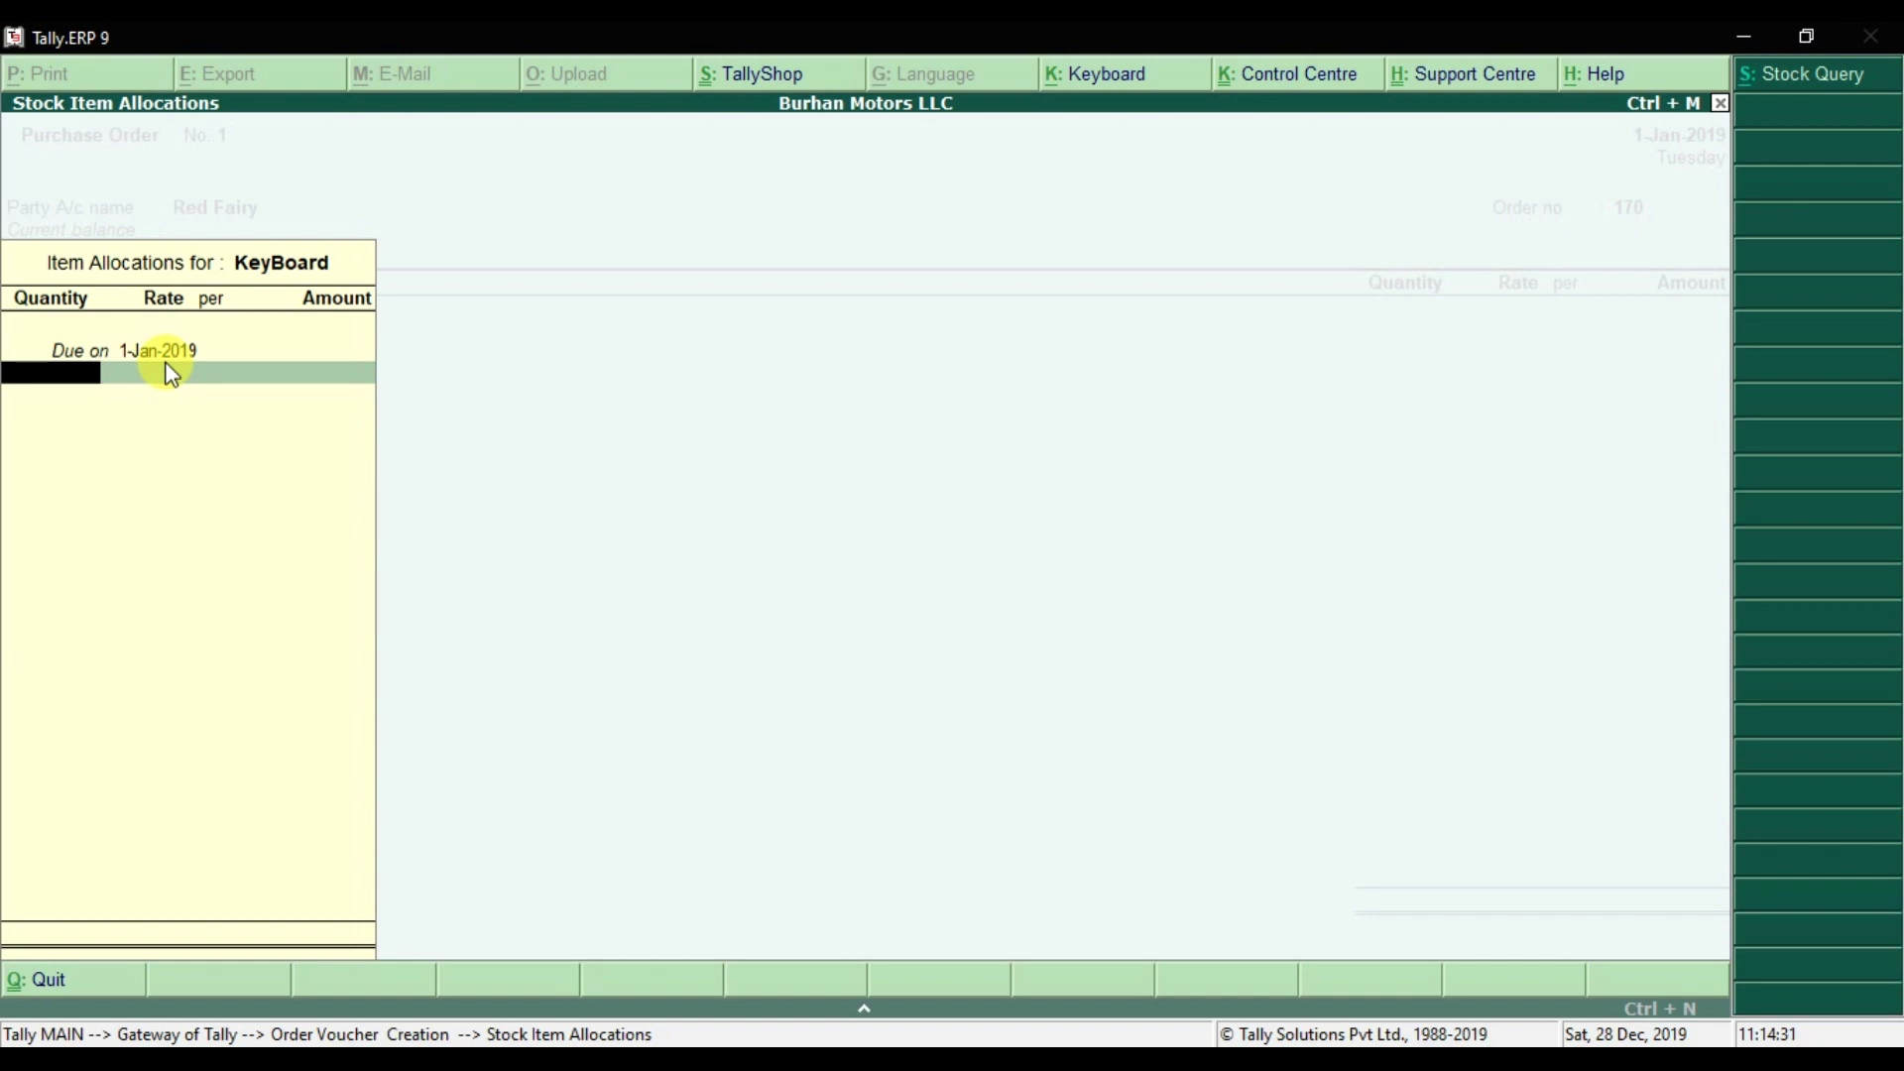
pyautogui.hotkey('alt', 'Tab')
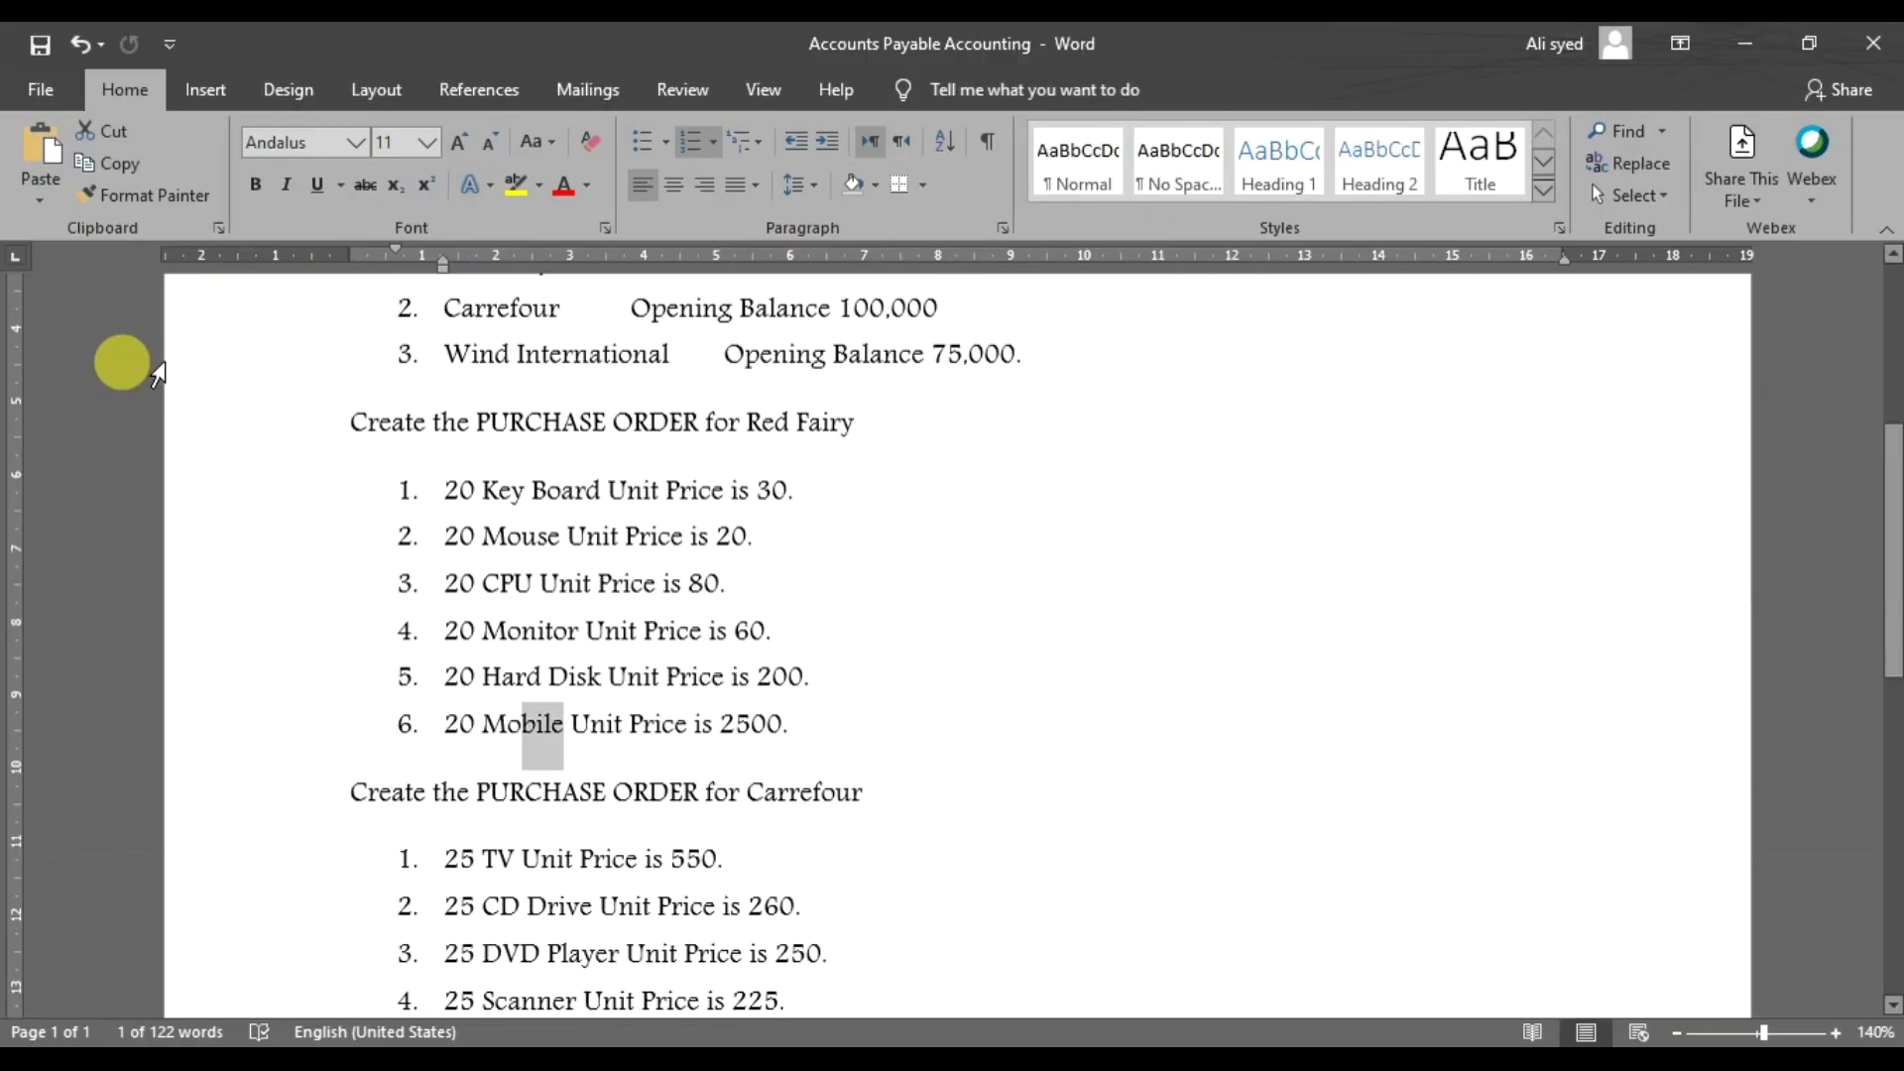
pyautogui.hotkey('alt', 'Tab')
pyautogui.write('20')
pyautogui.press('Return')
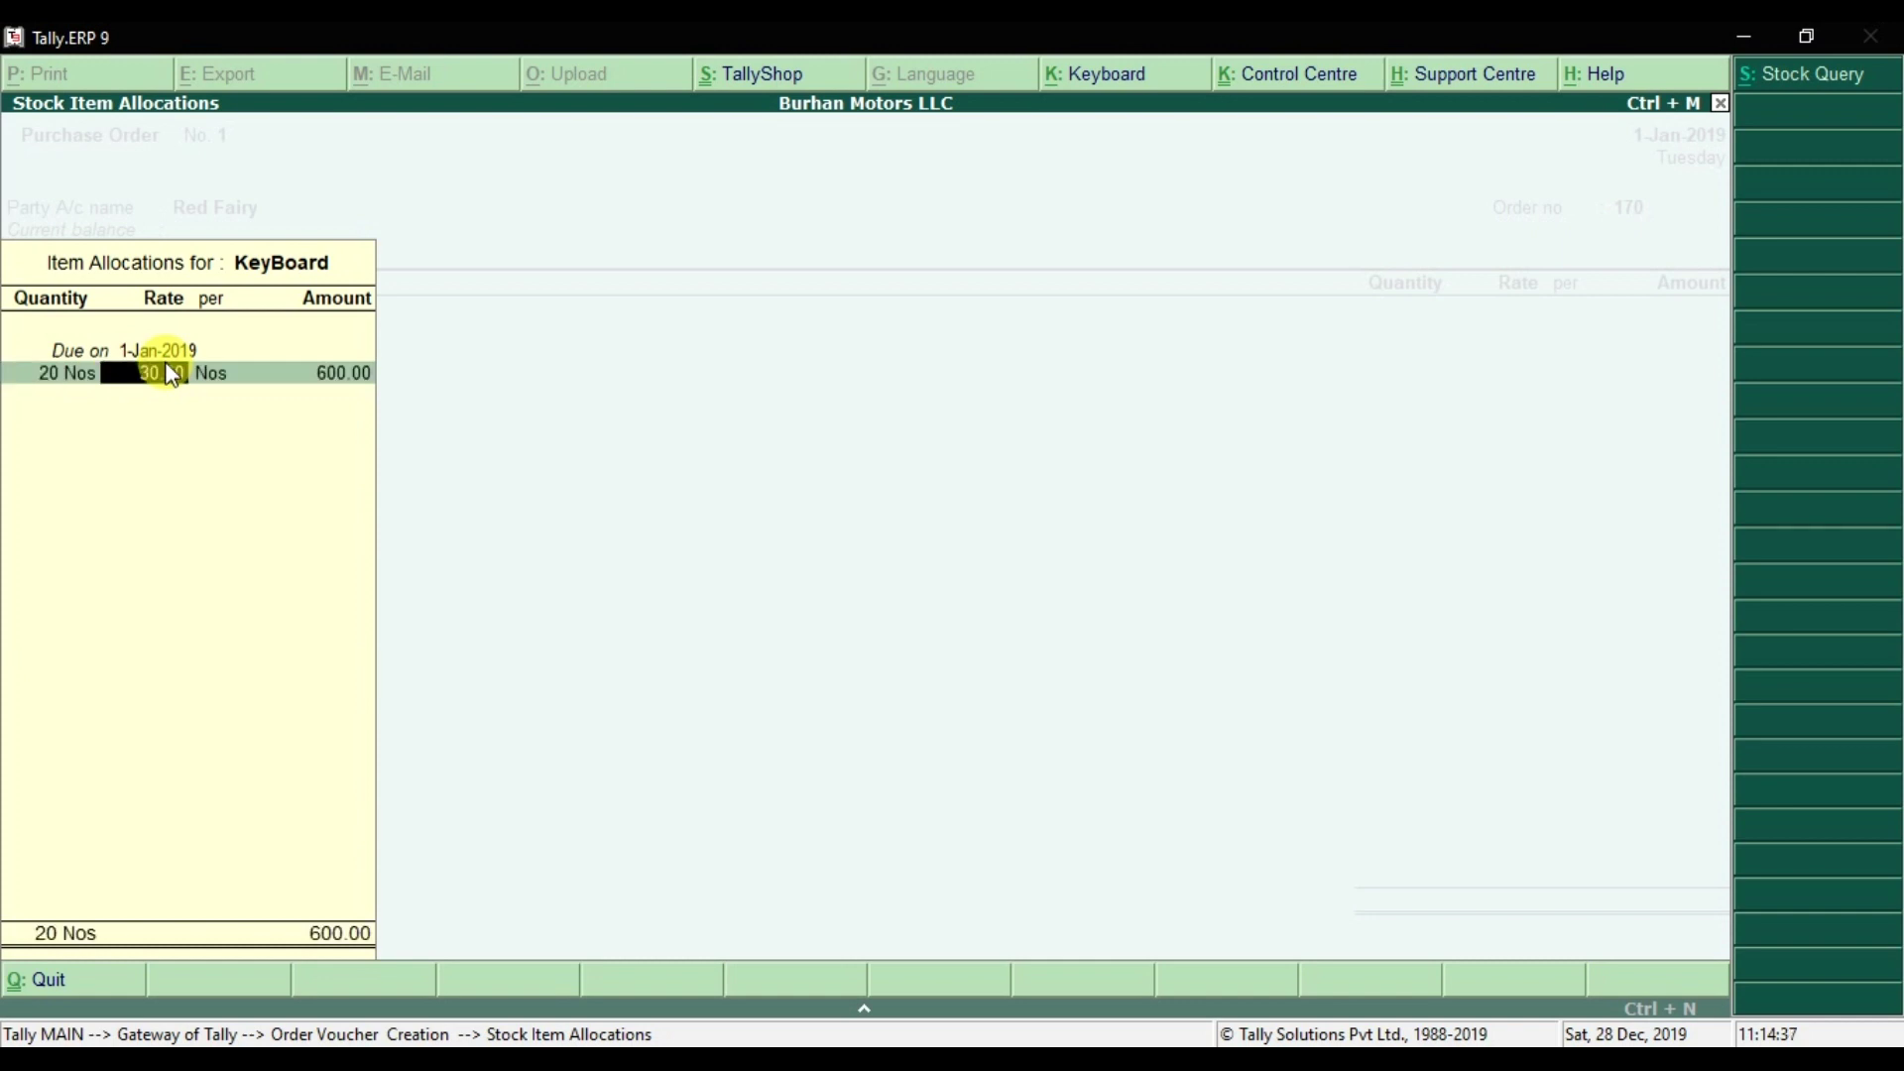
pyautogui.hotkey('alt', 'Tab')
pyautogui.hotkey('alt', 'Tab')
pyautogui.press('Return')
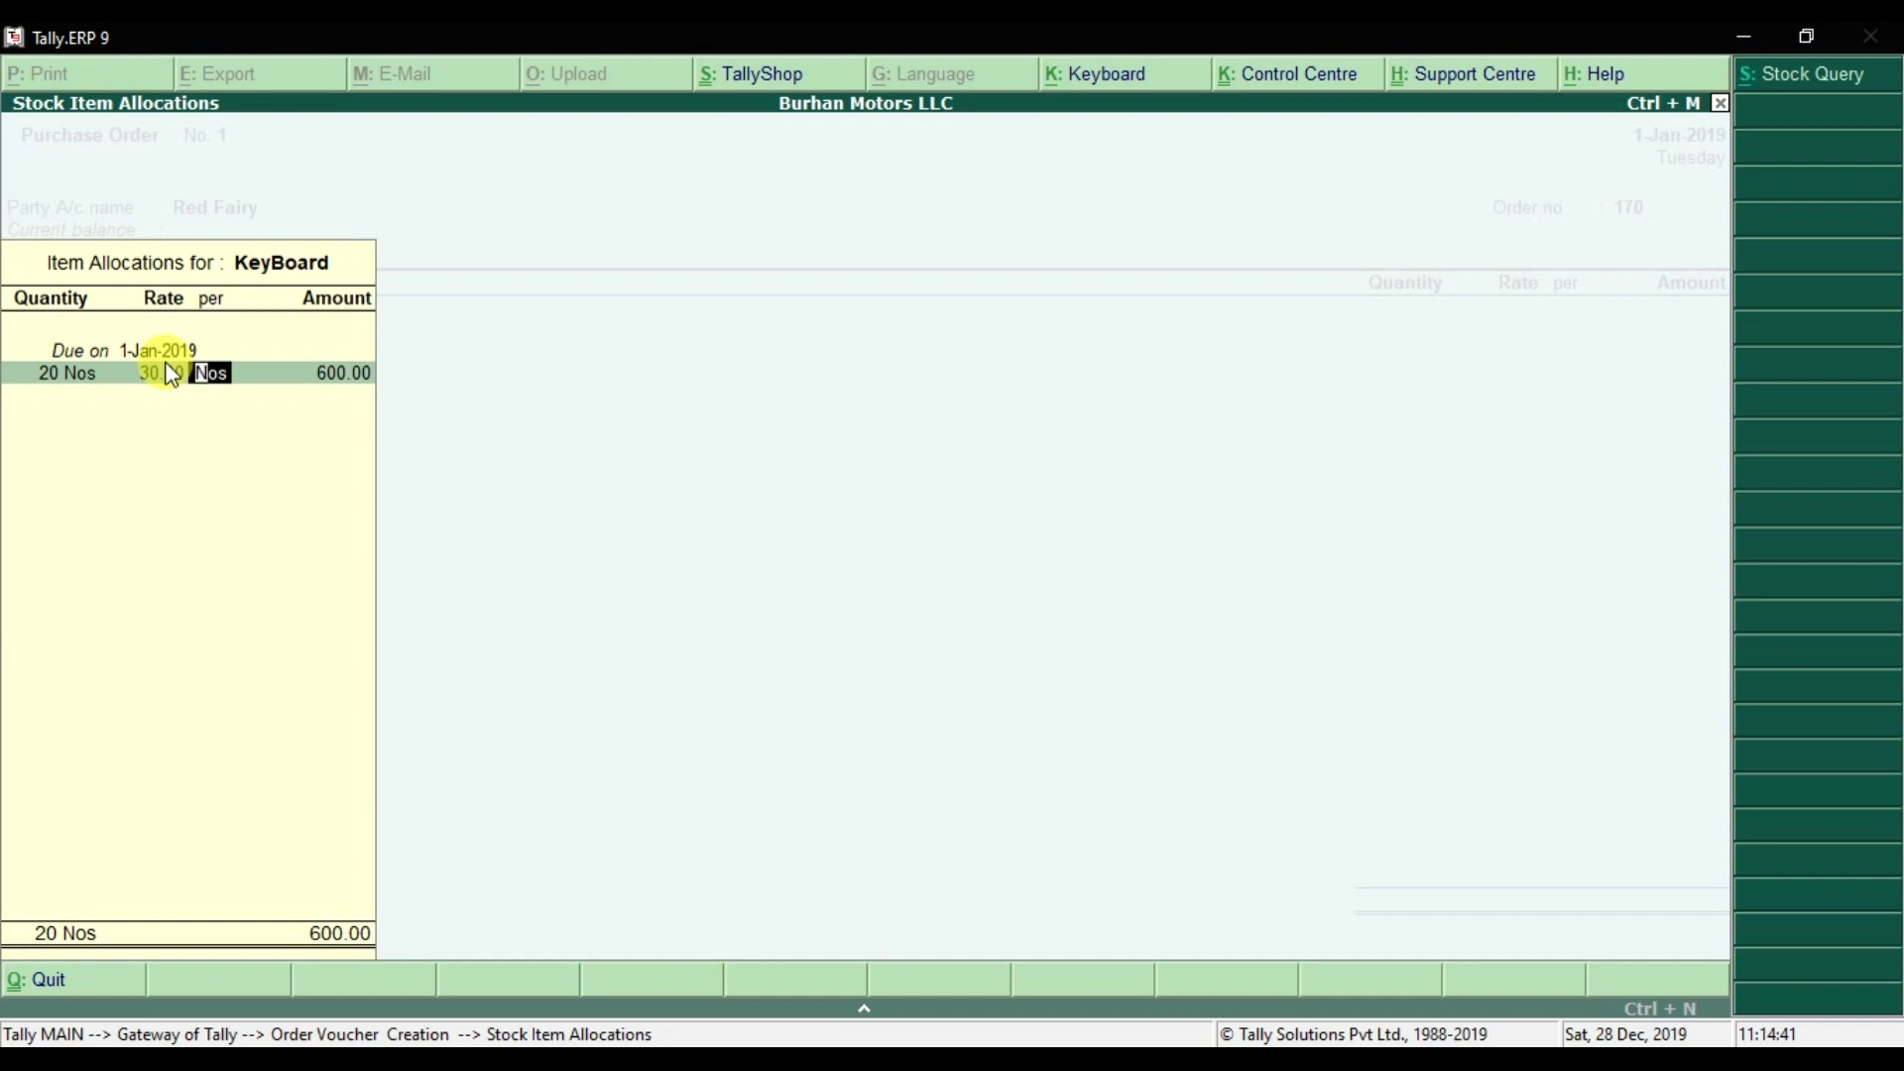
pyautogui.press('Return')
pyautogui.press('Return')
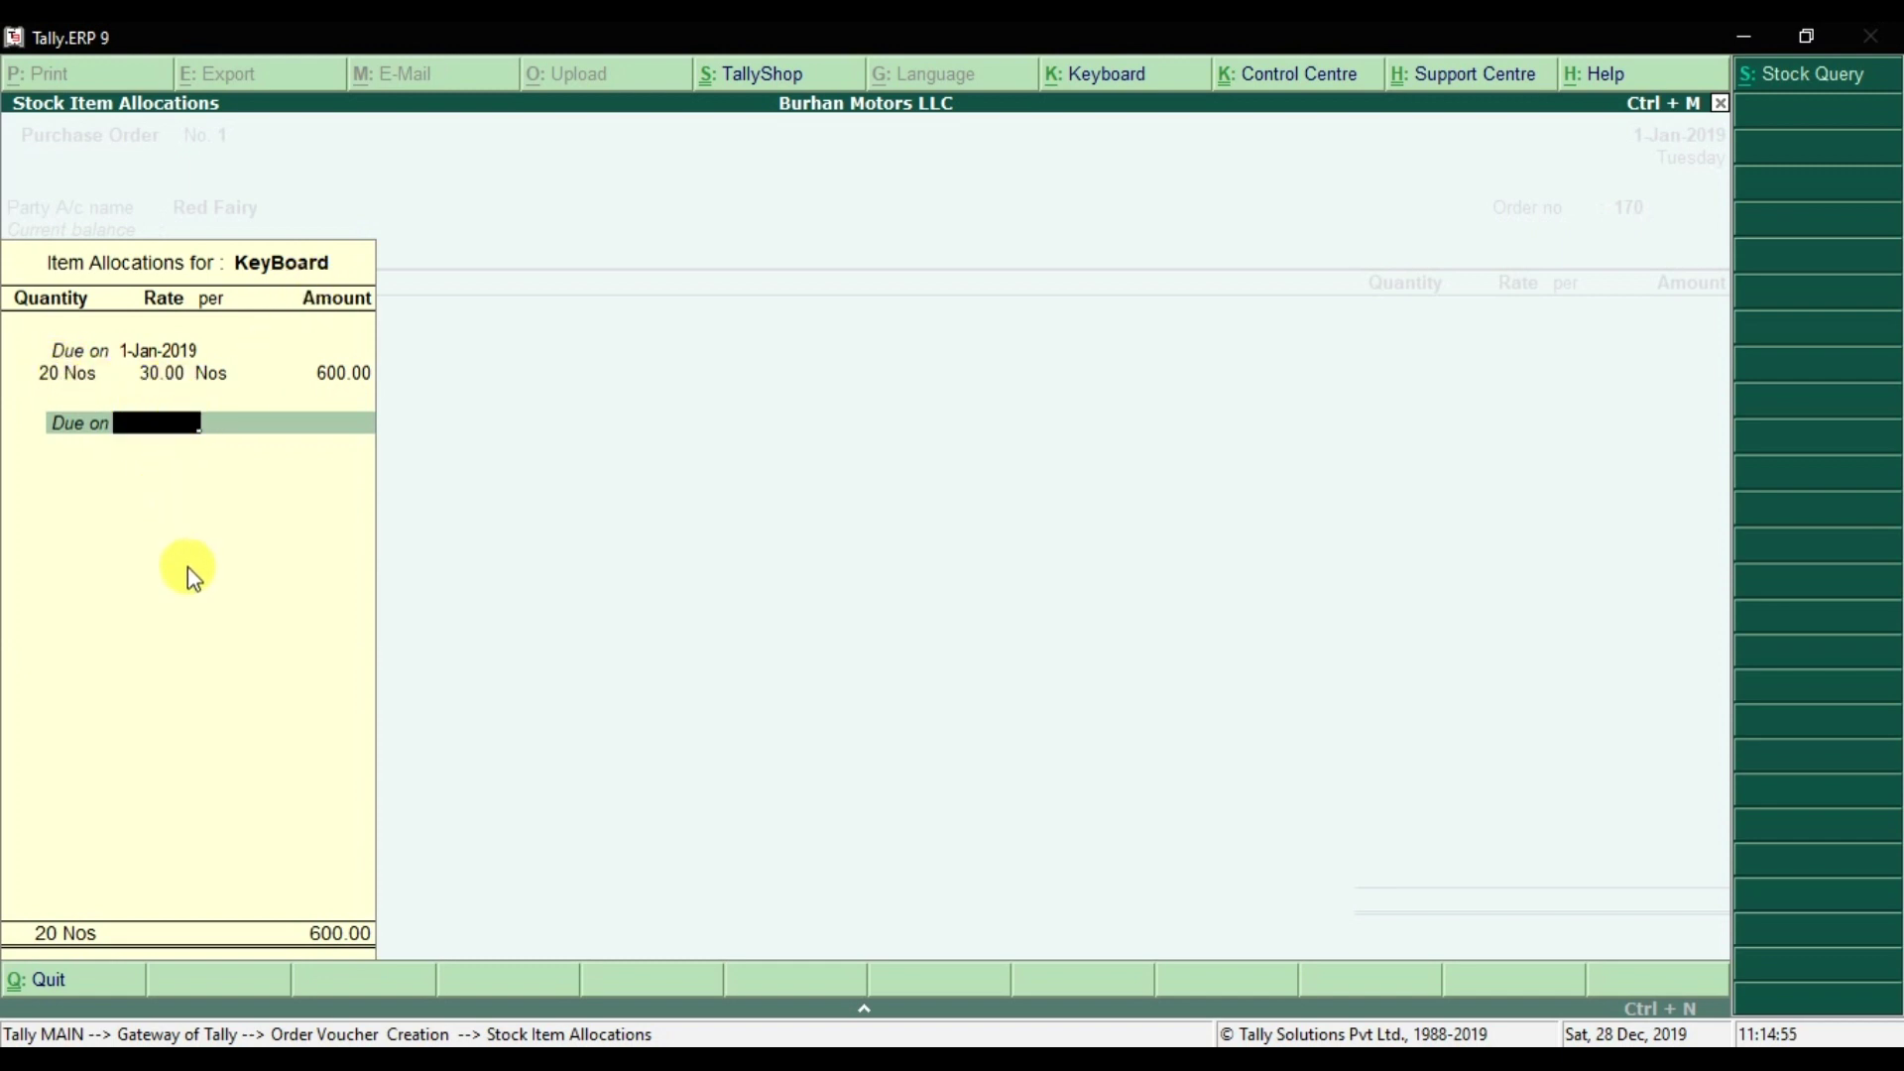
pyautogui.press('Return')
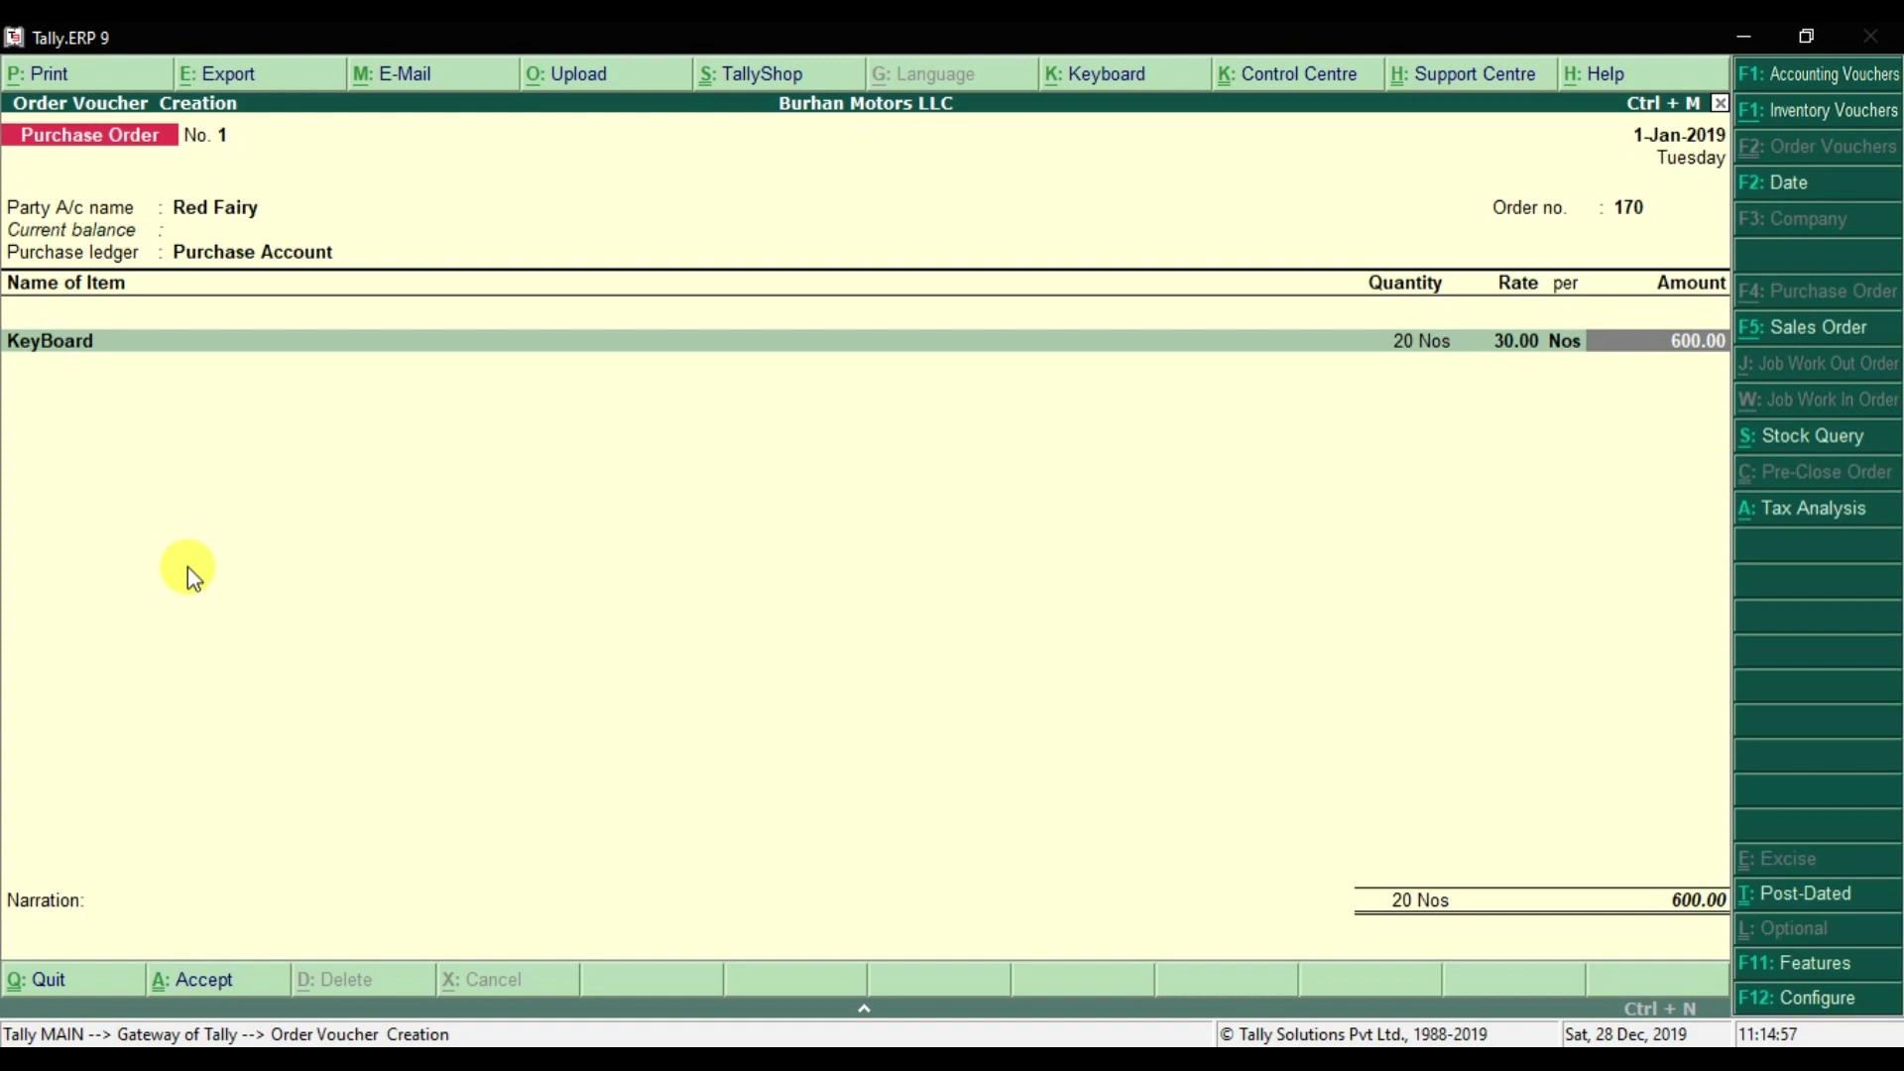
pyautogui.press('Return')
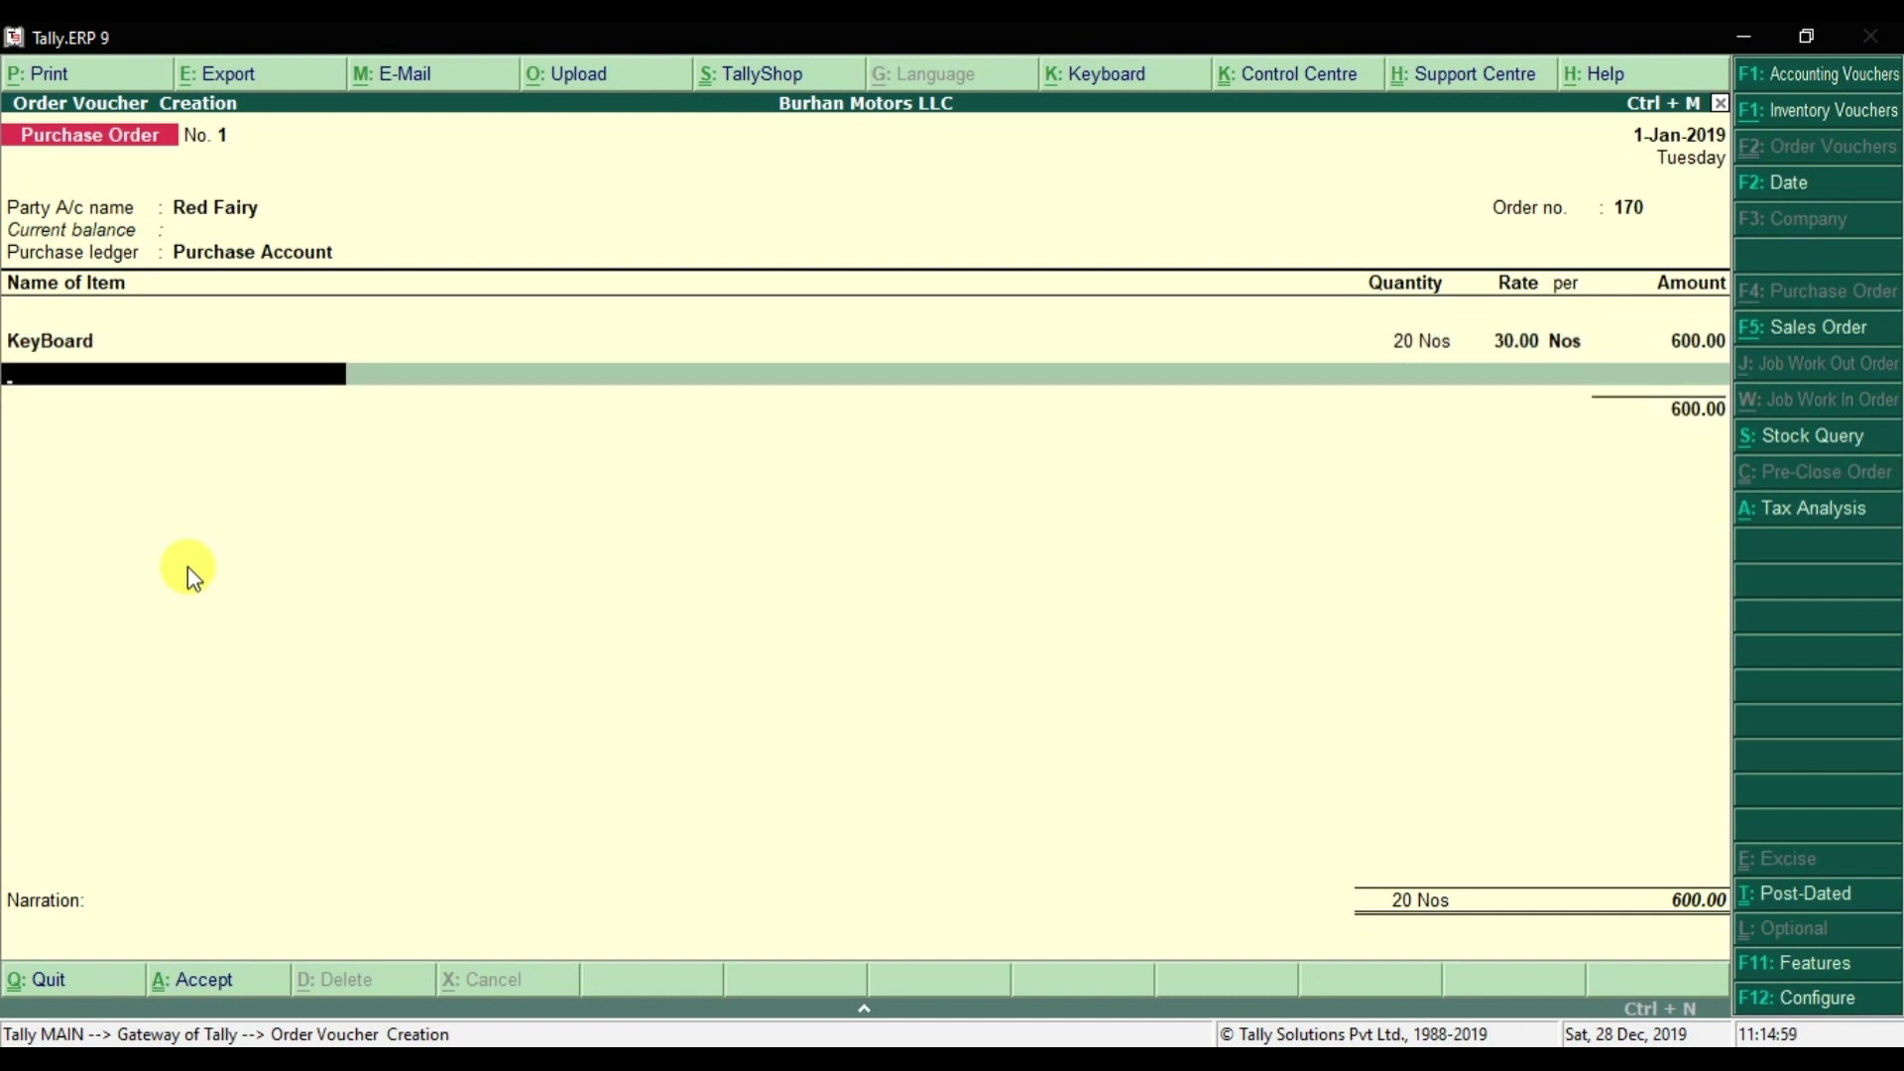
# - Check the next item in the Word brief, look for it among the stock items, and select Tv as the second item
pyautogui.hotkey('alt', 'Tab')
pyautogui.hotkey('alt', 'Tab')
pyautogui.write('Mo')
pyautogui.press('BackSpace')
pyautogui.press('BackSpace')
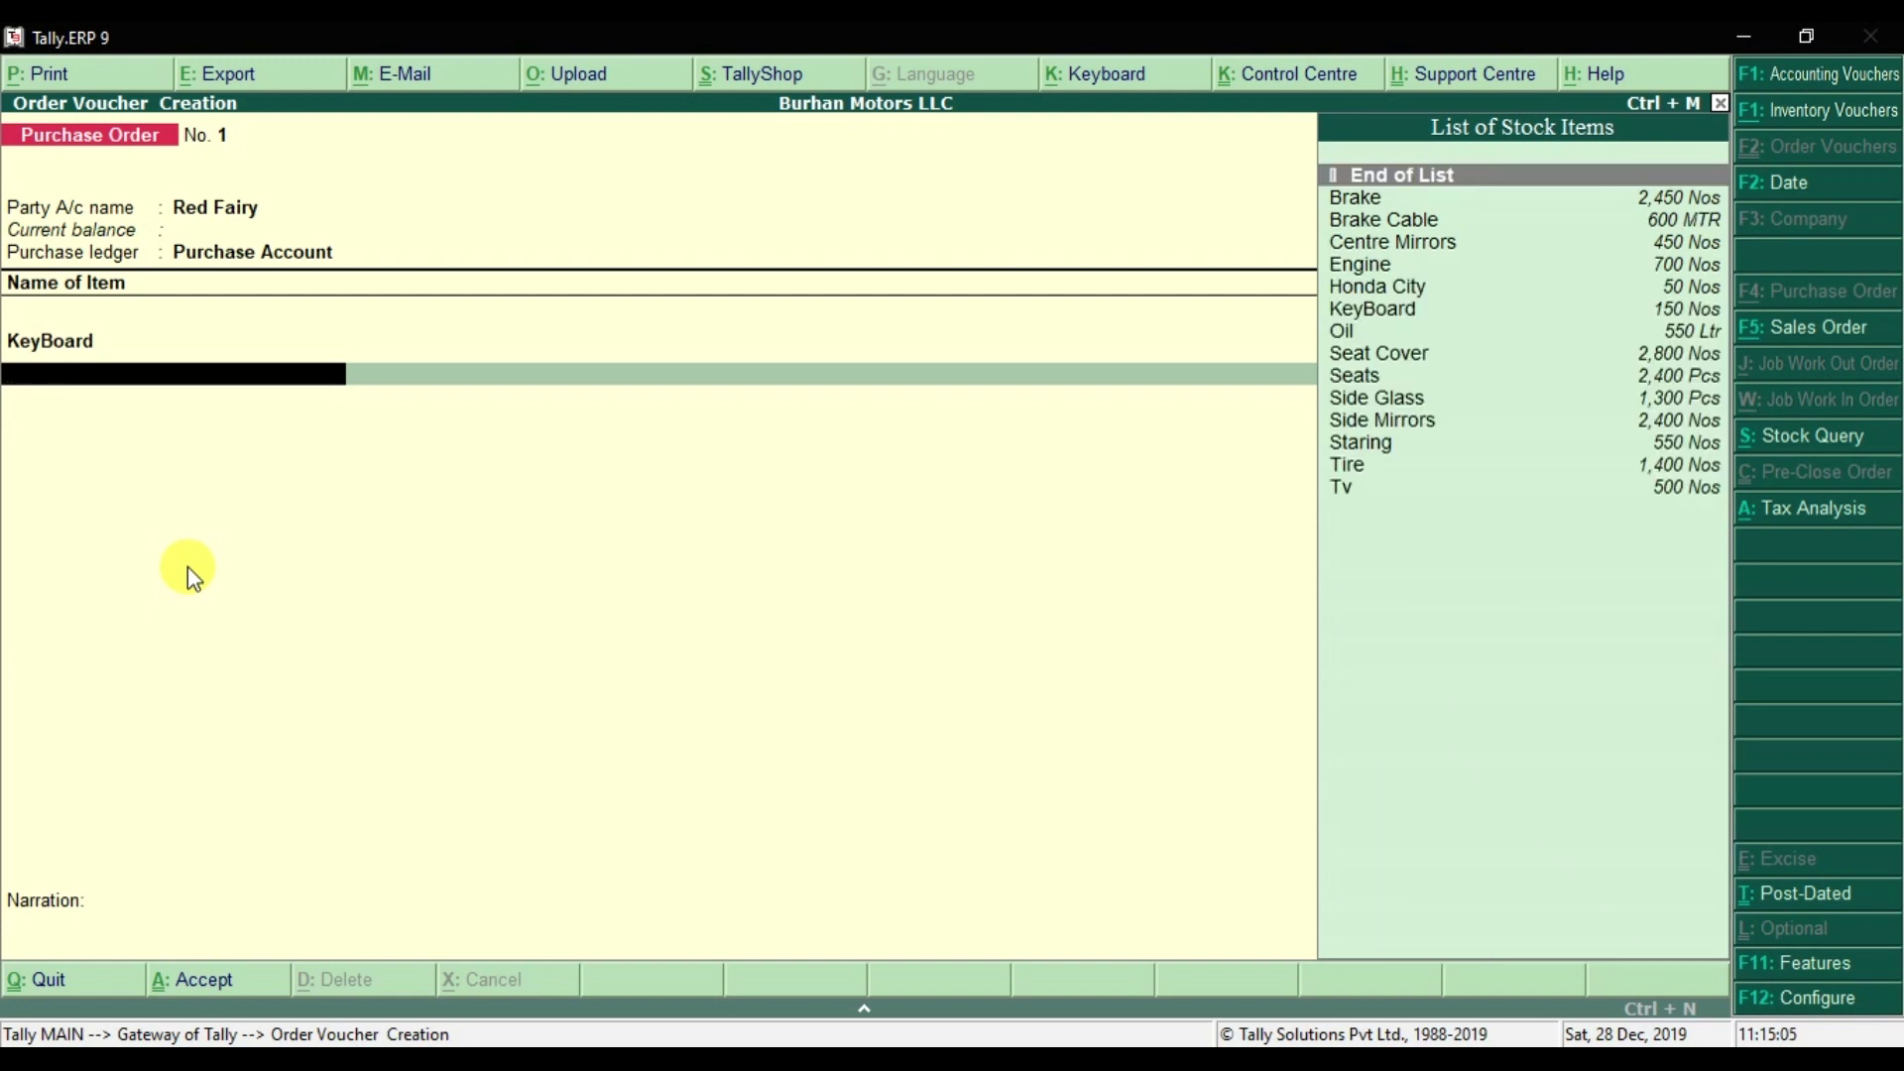
pyautogui.write('Tv')
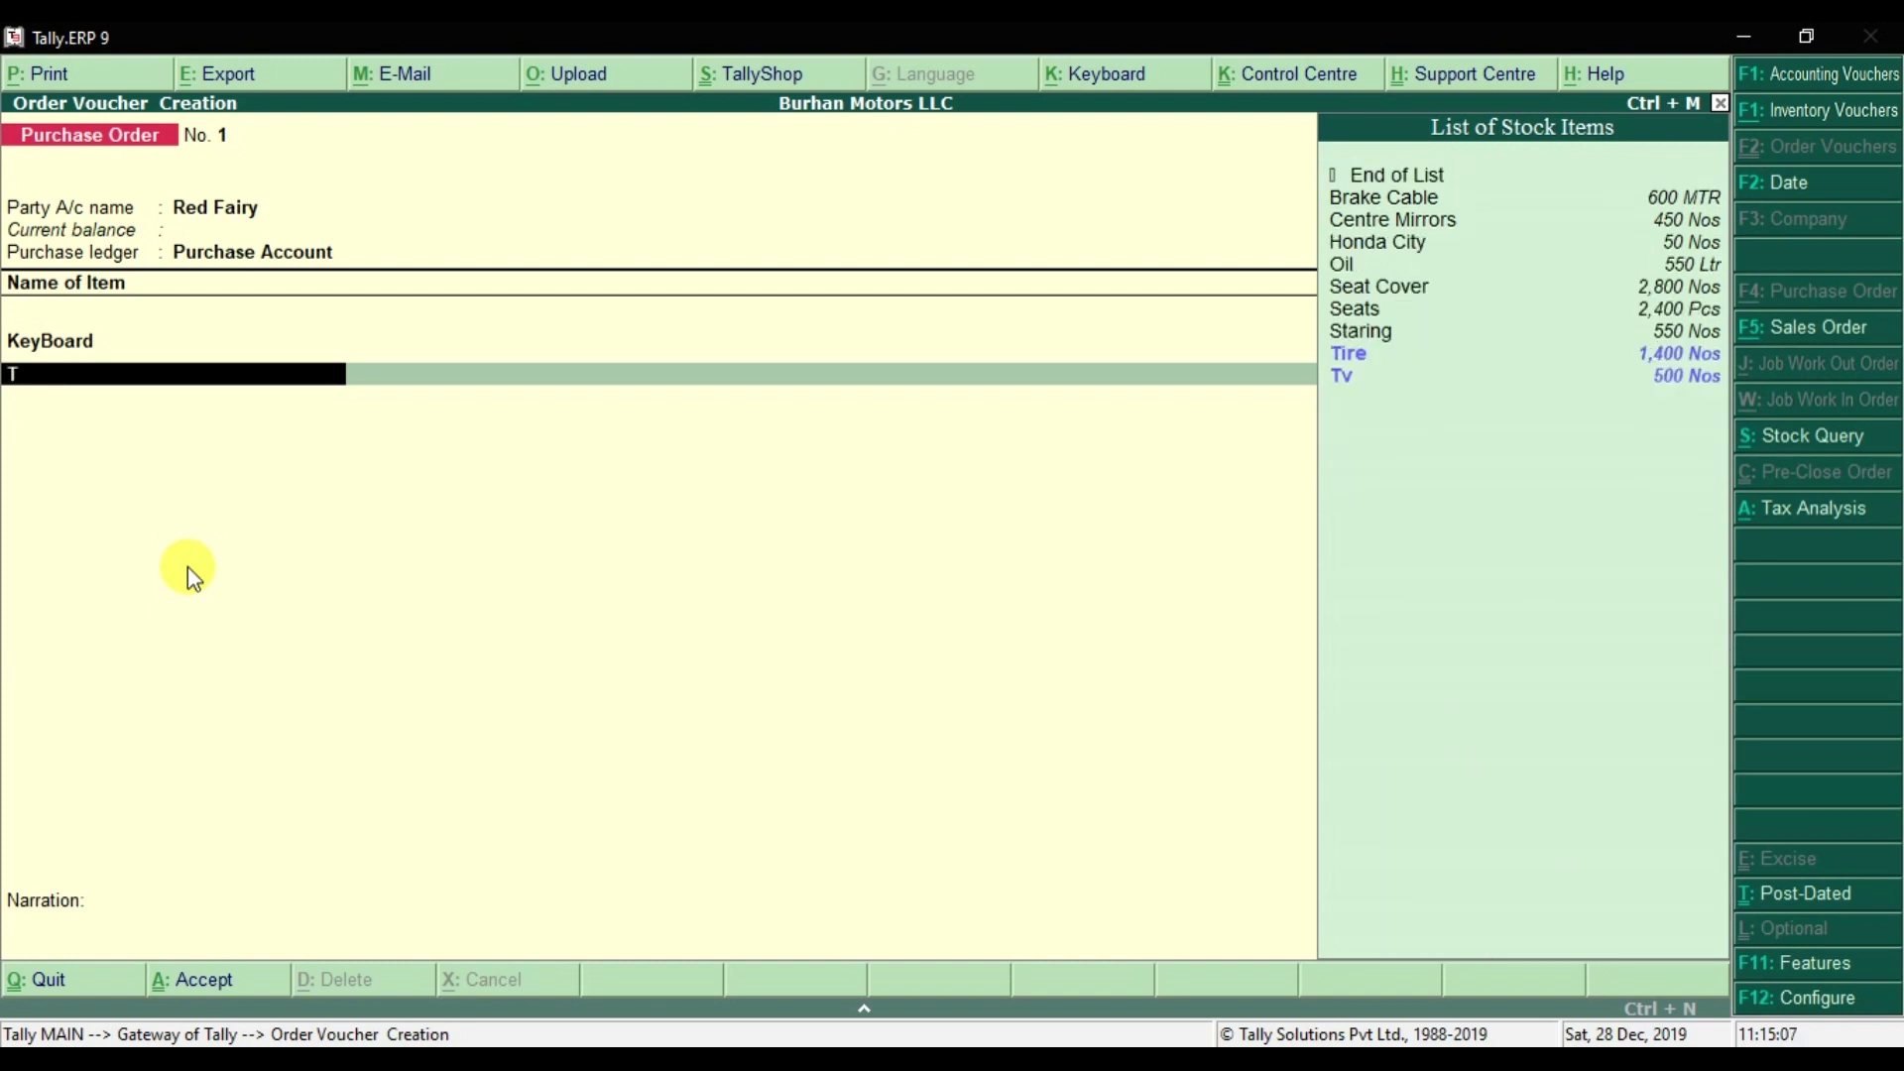
pyautogui.press('Return')
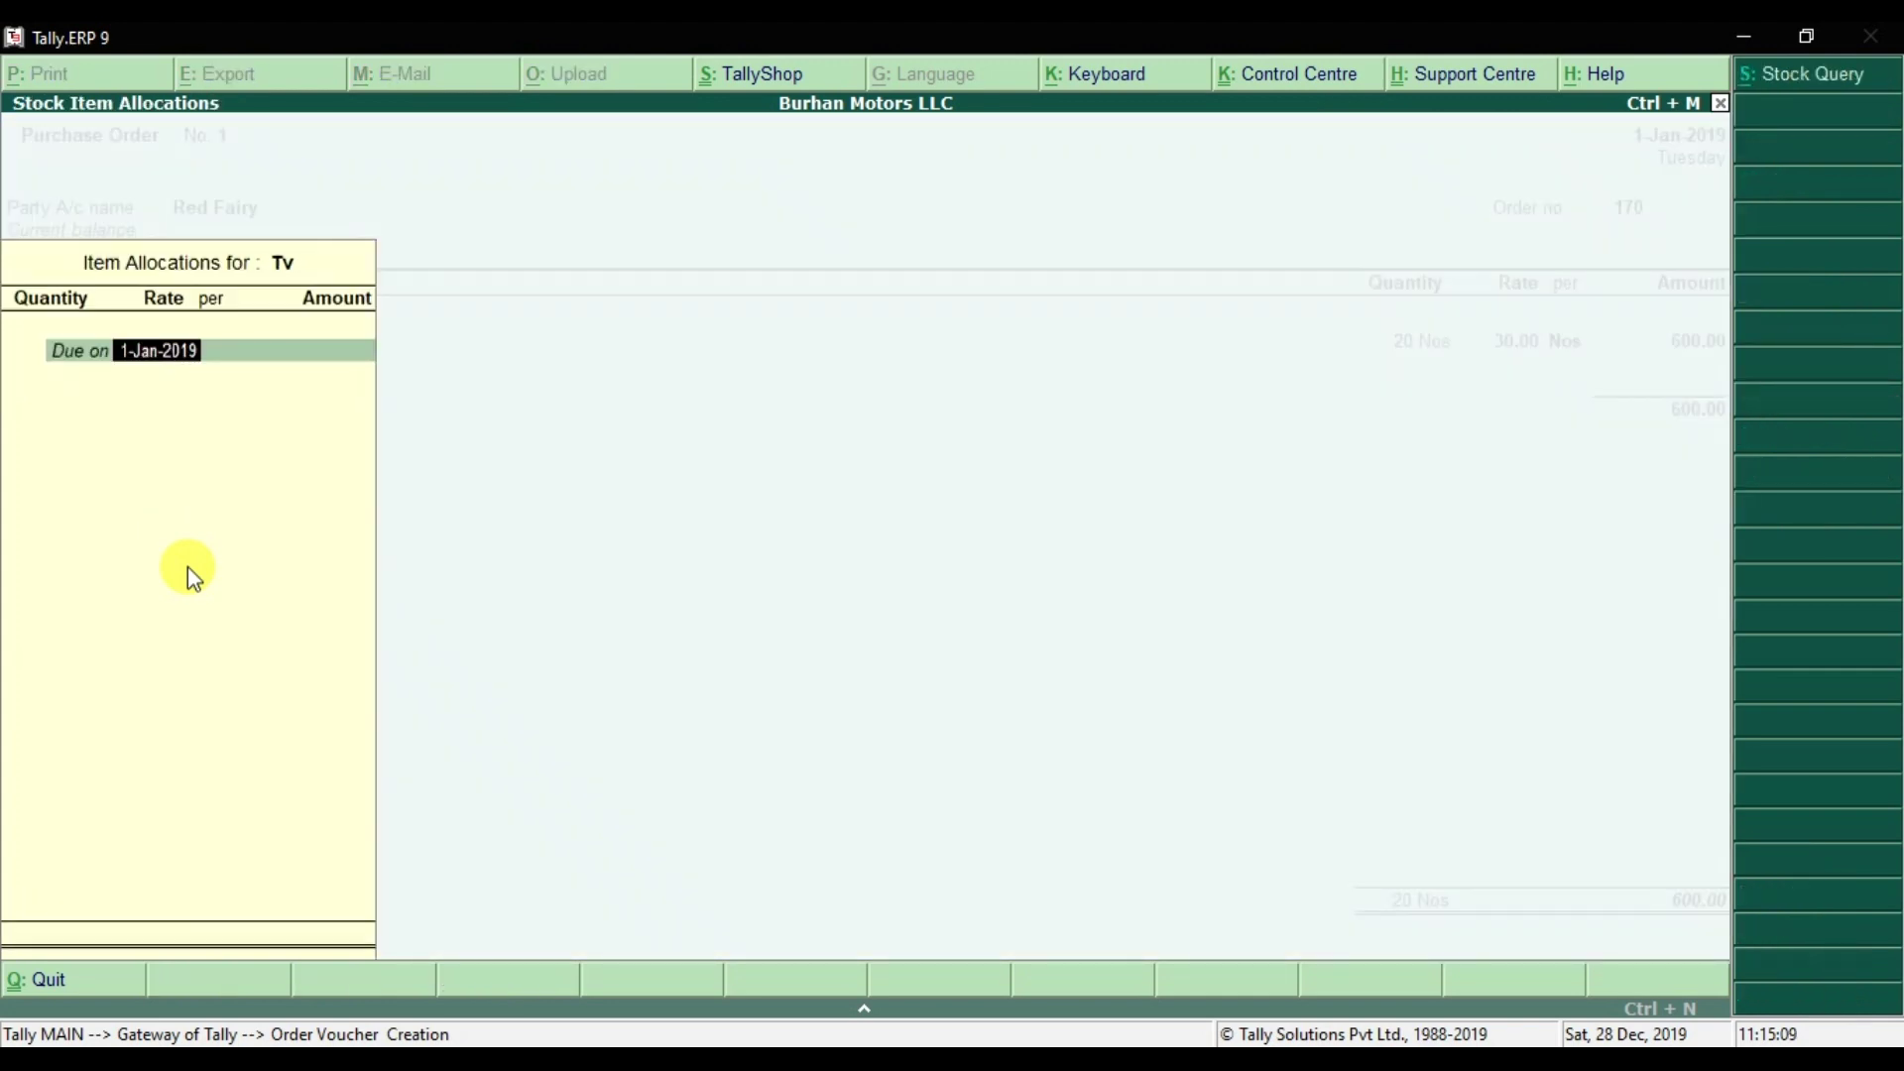
# - Allocate 20 Nos of Tv due on 1-Jan-2019, checking the quantity in the Word brief and keeping the rate of 550.00
pyautogui.press('Return')
pyautogui.hotkey('alt', 'Tab')
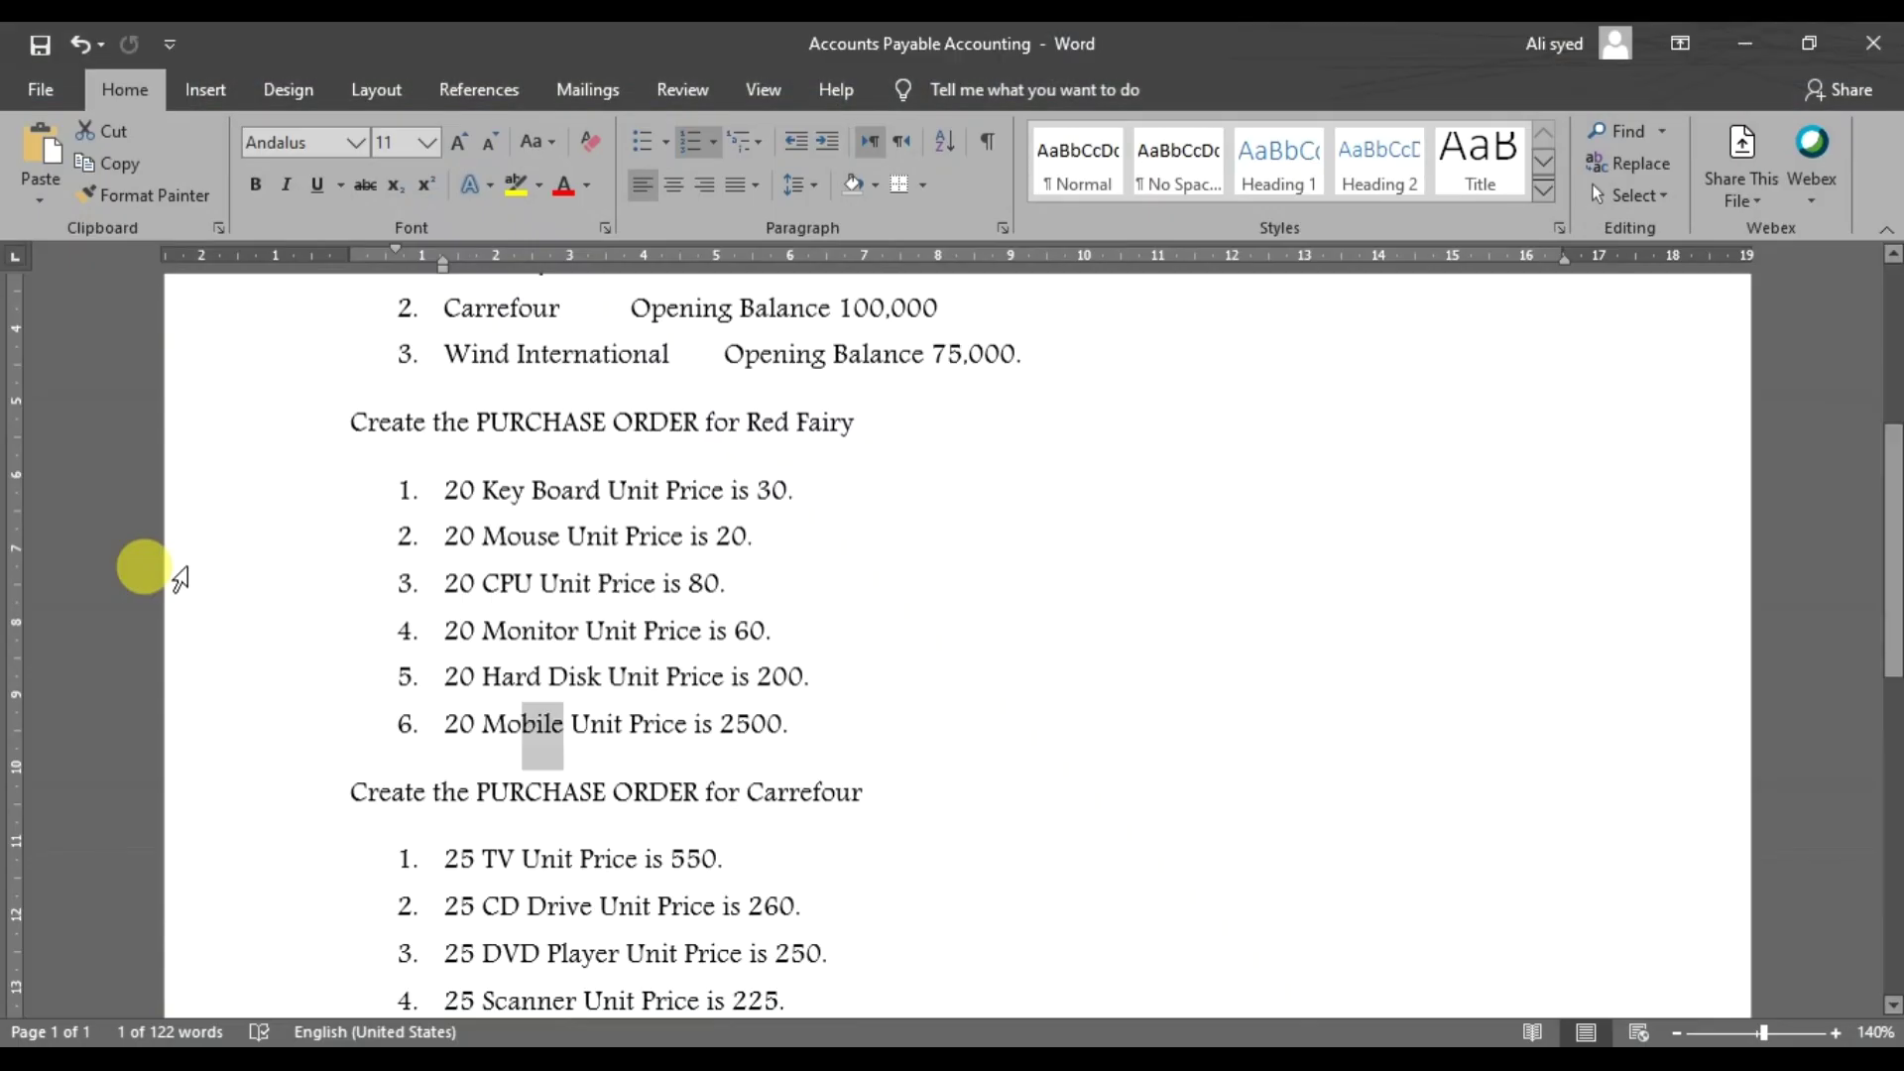
pyautogui.hotkey('alt', 'Tab')
pyautogui.write('20')
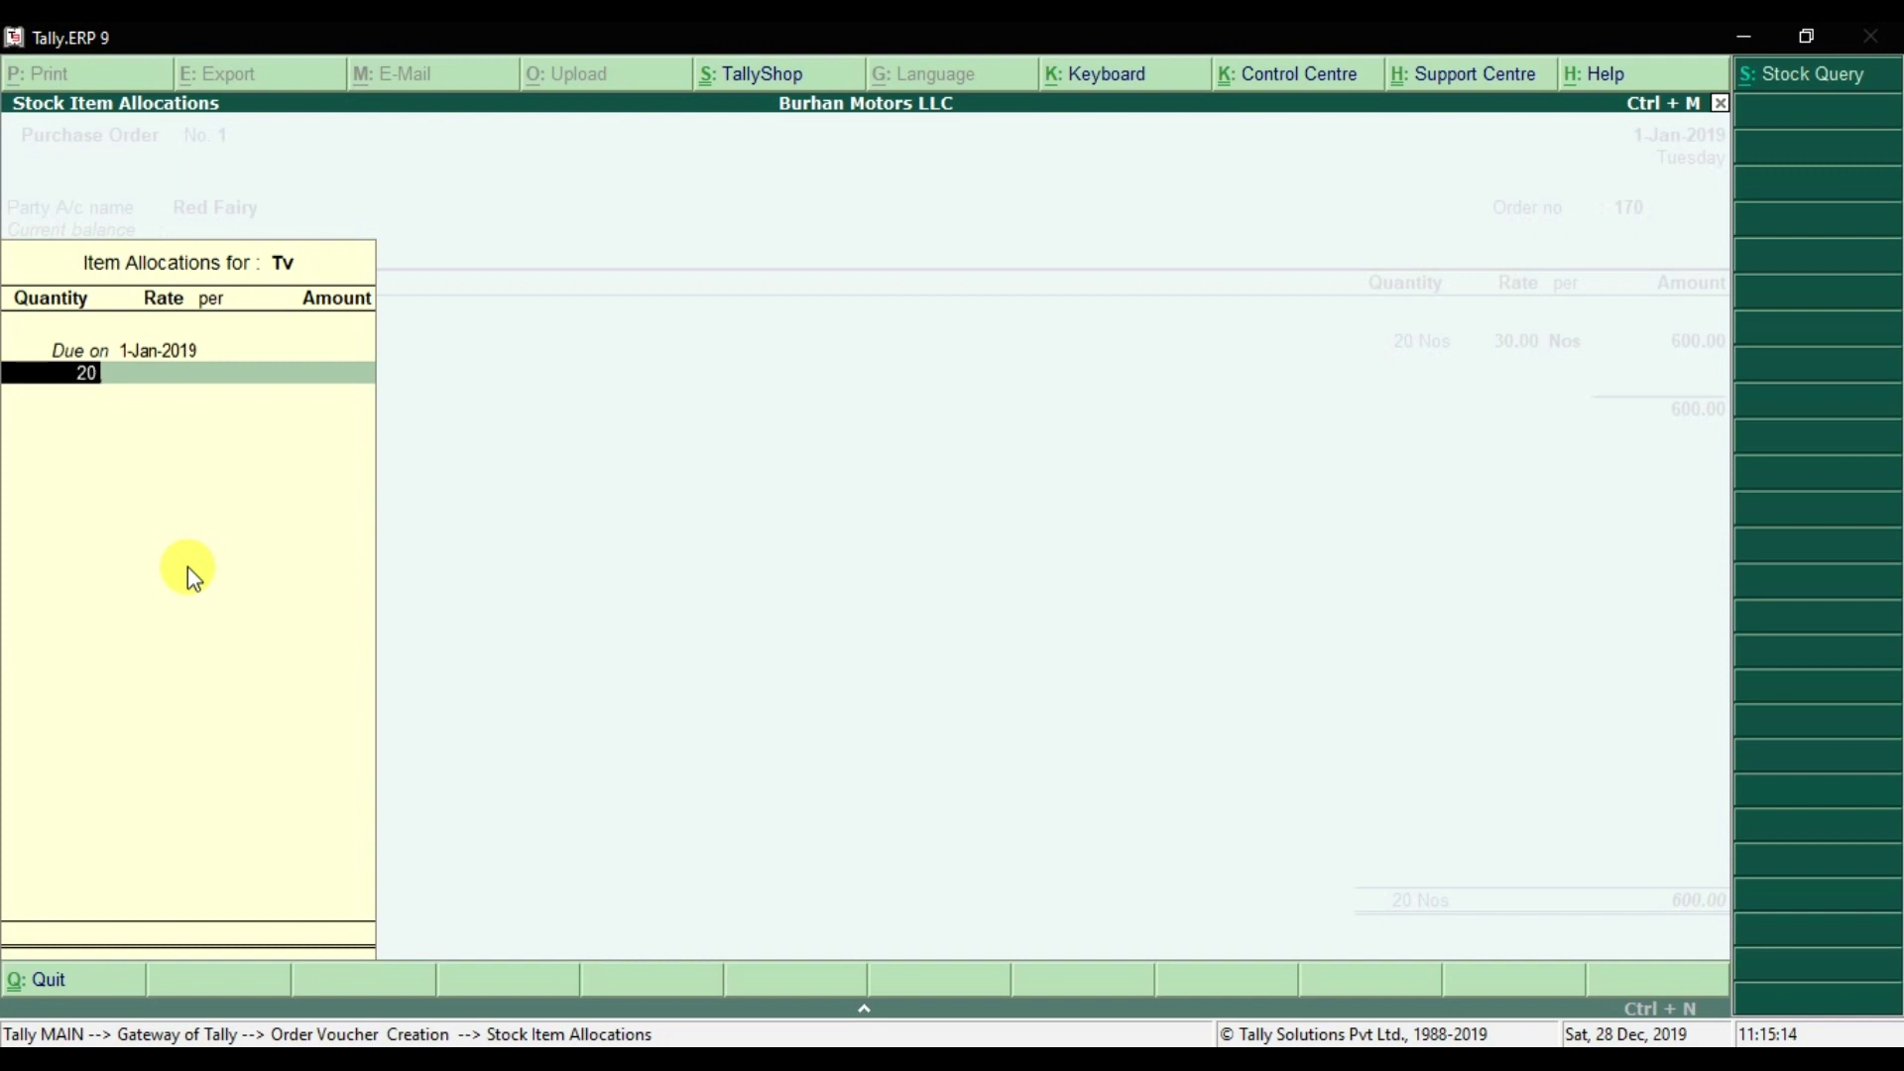
pyautogui.press('Return')
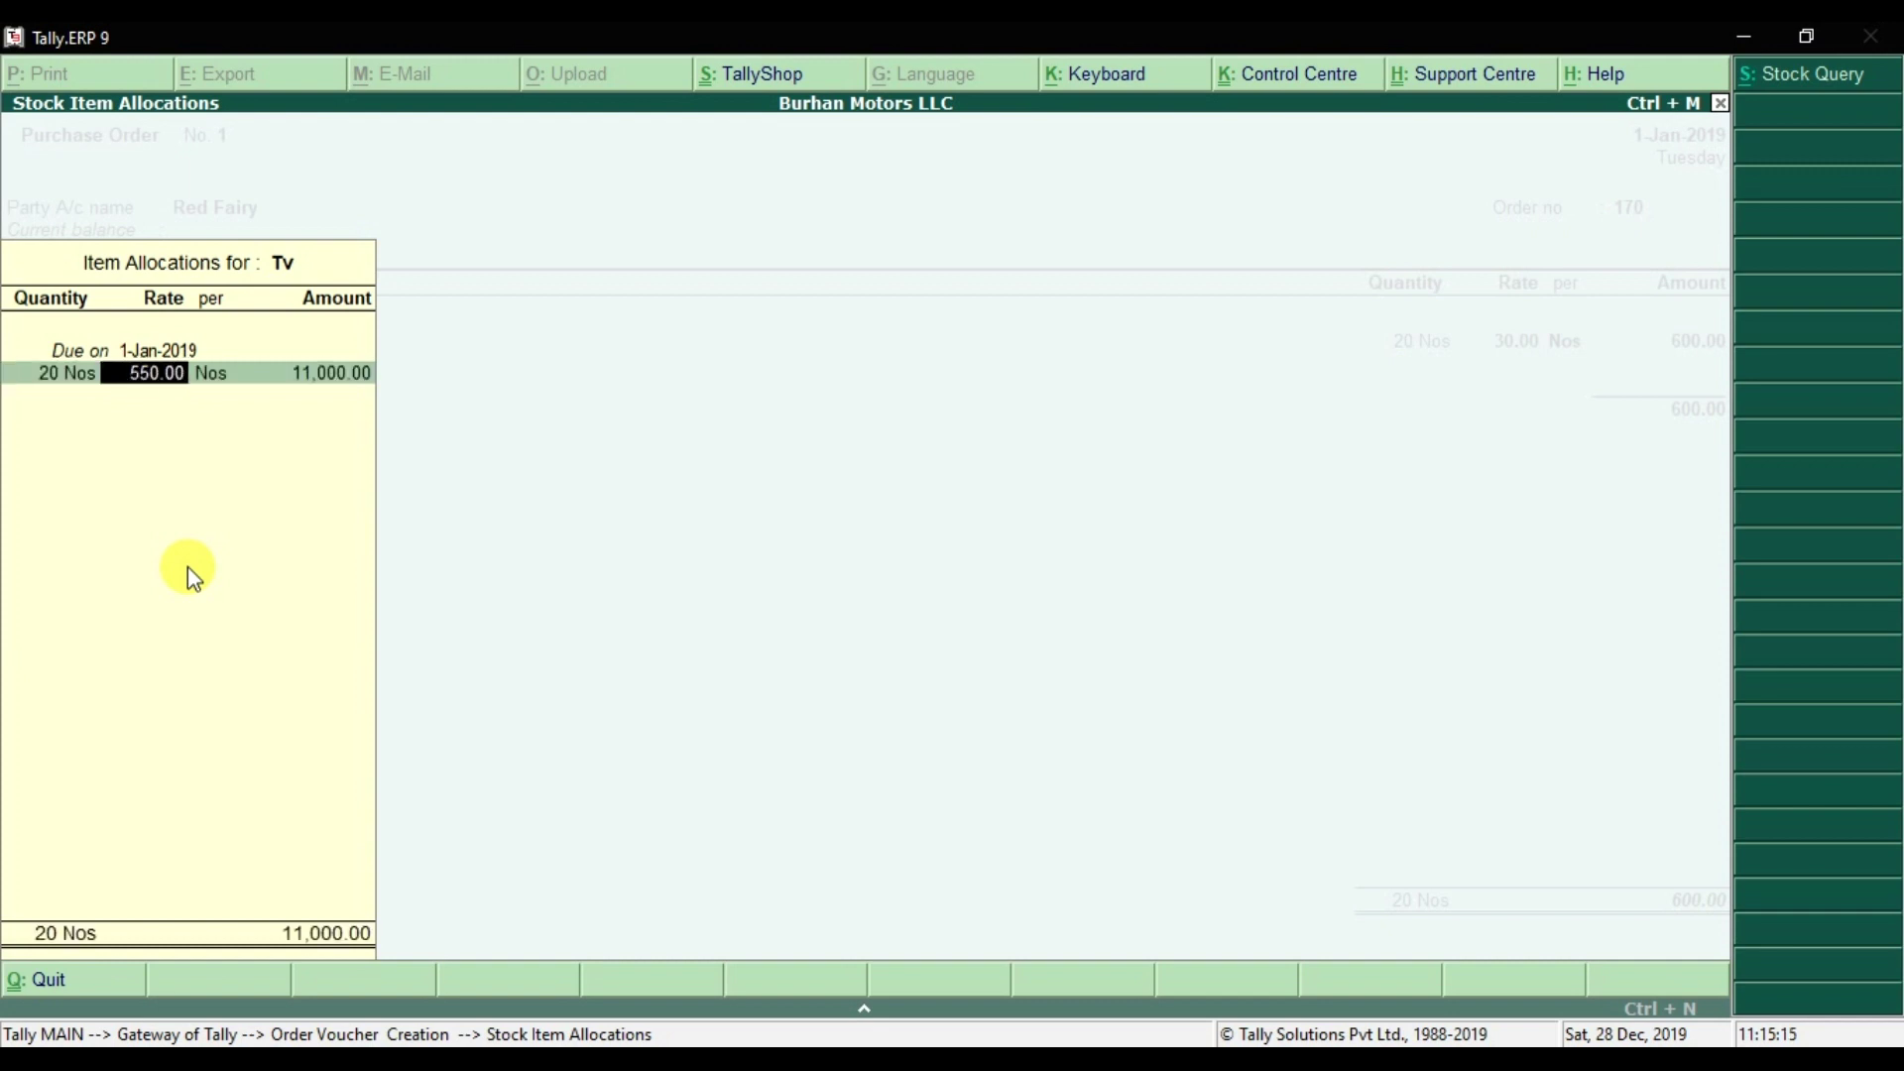
pyautogui.press('Return')
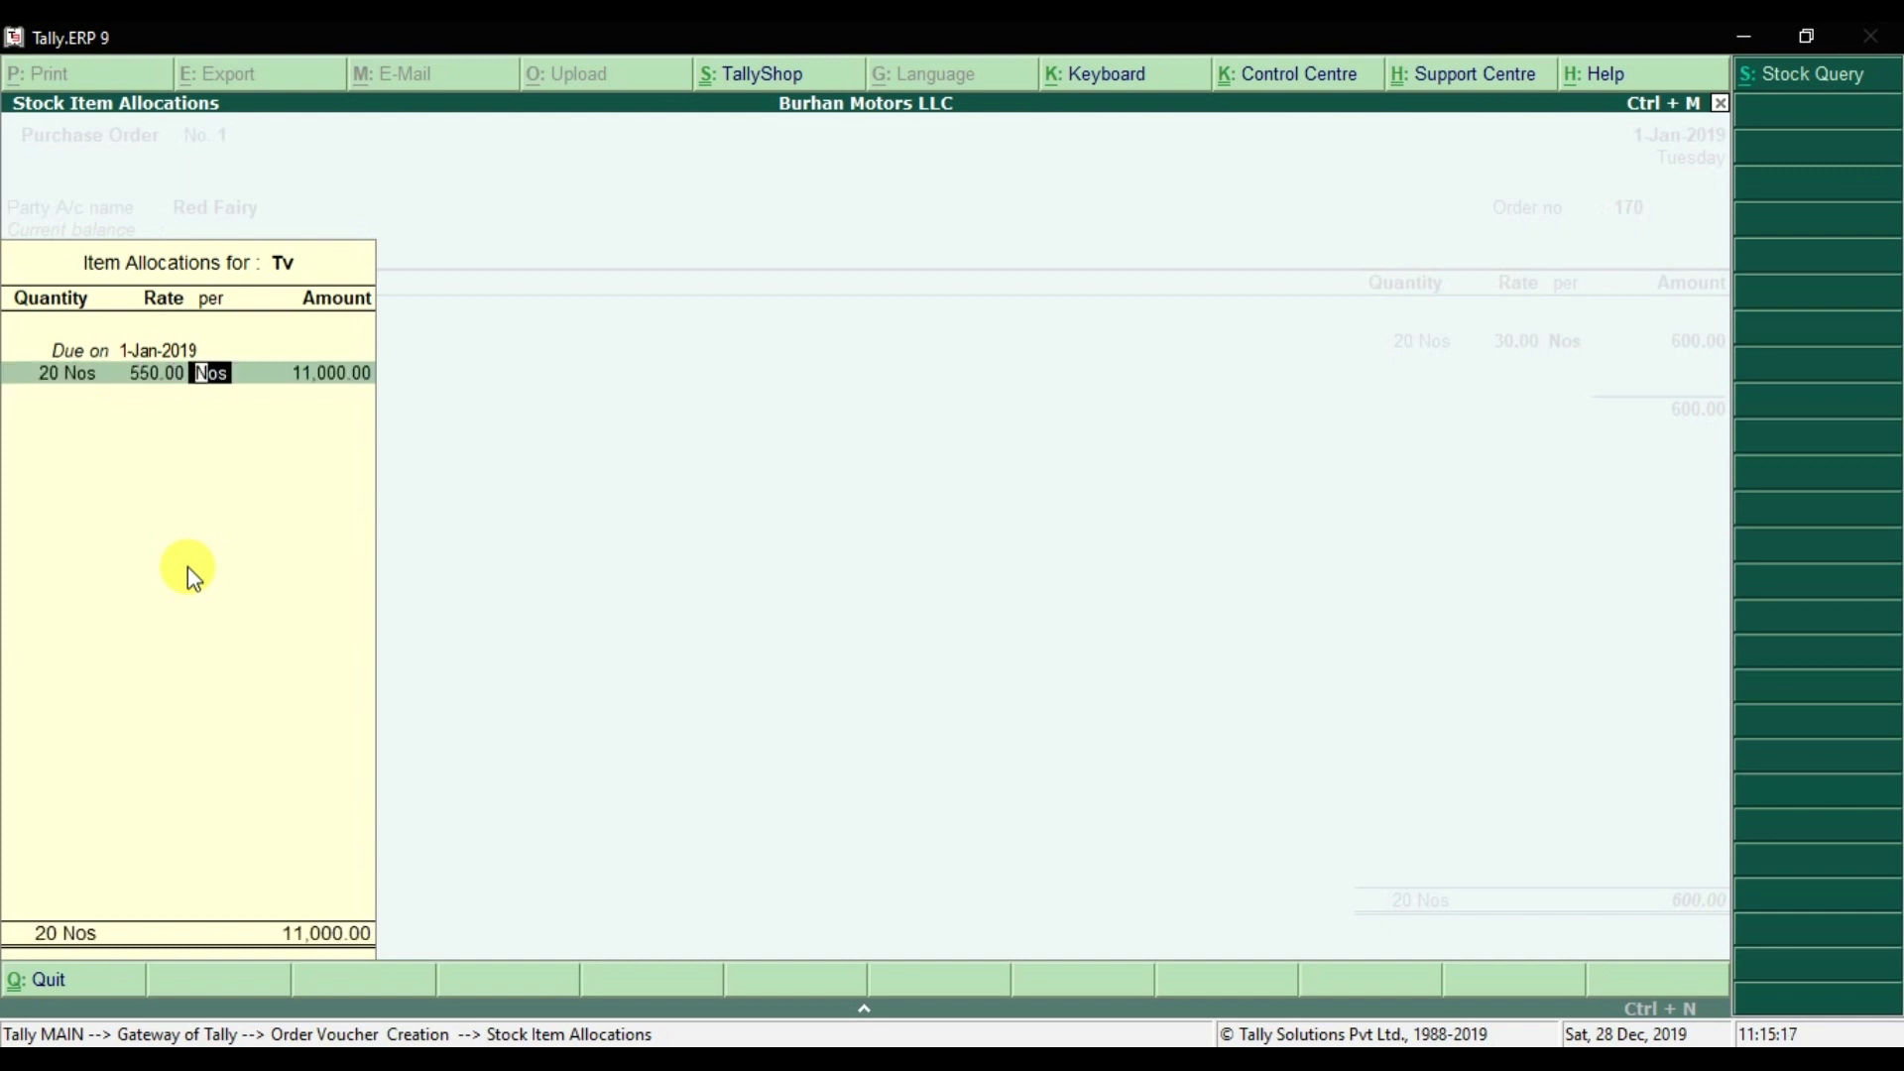
pyautogui.press('Return')
pyautogui.press('Return')
pyautogui.press('Return')
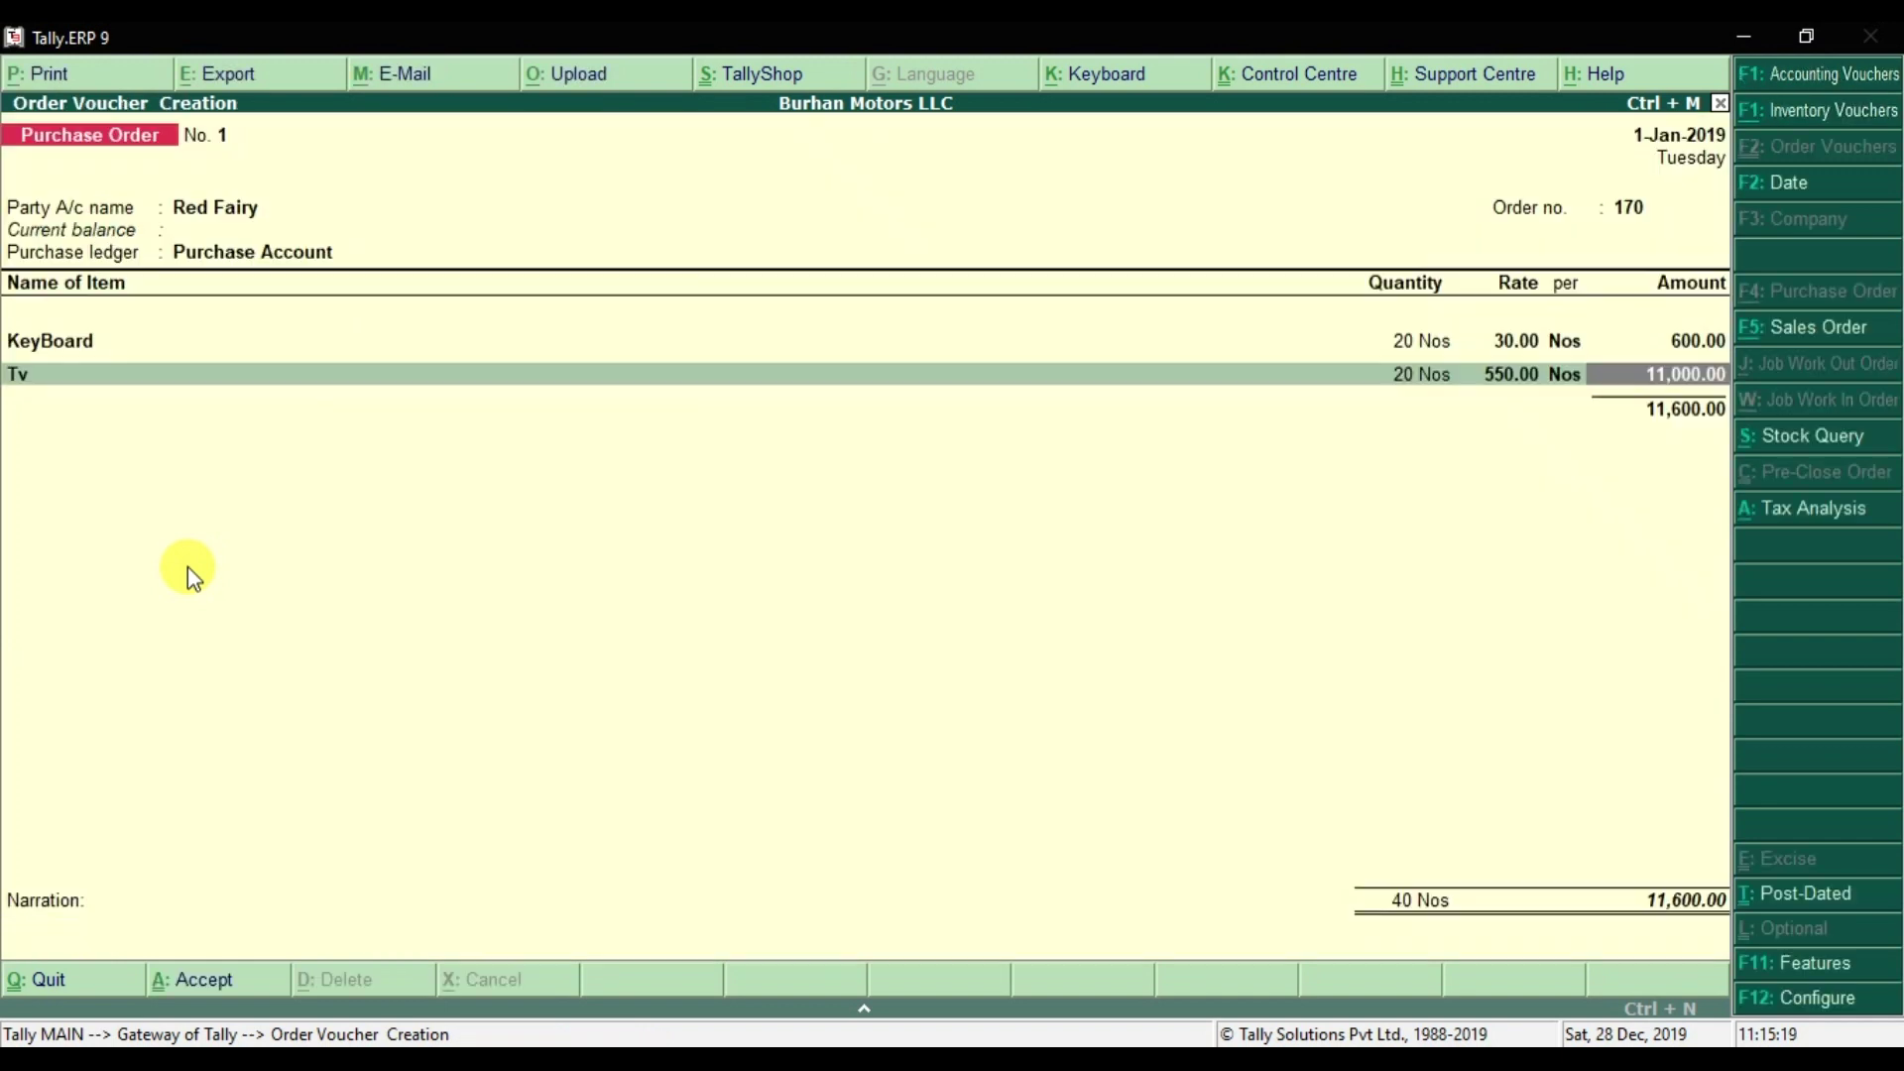
pyautogui.press('Return')
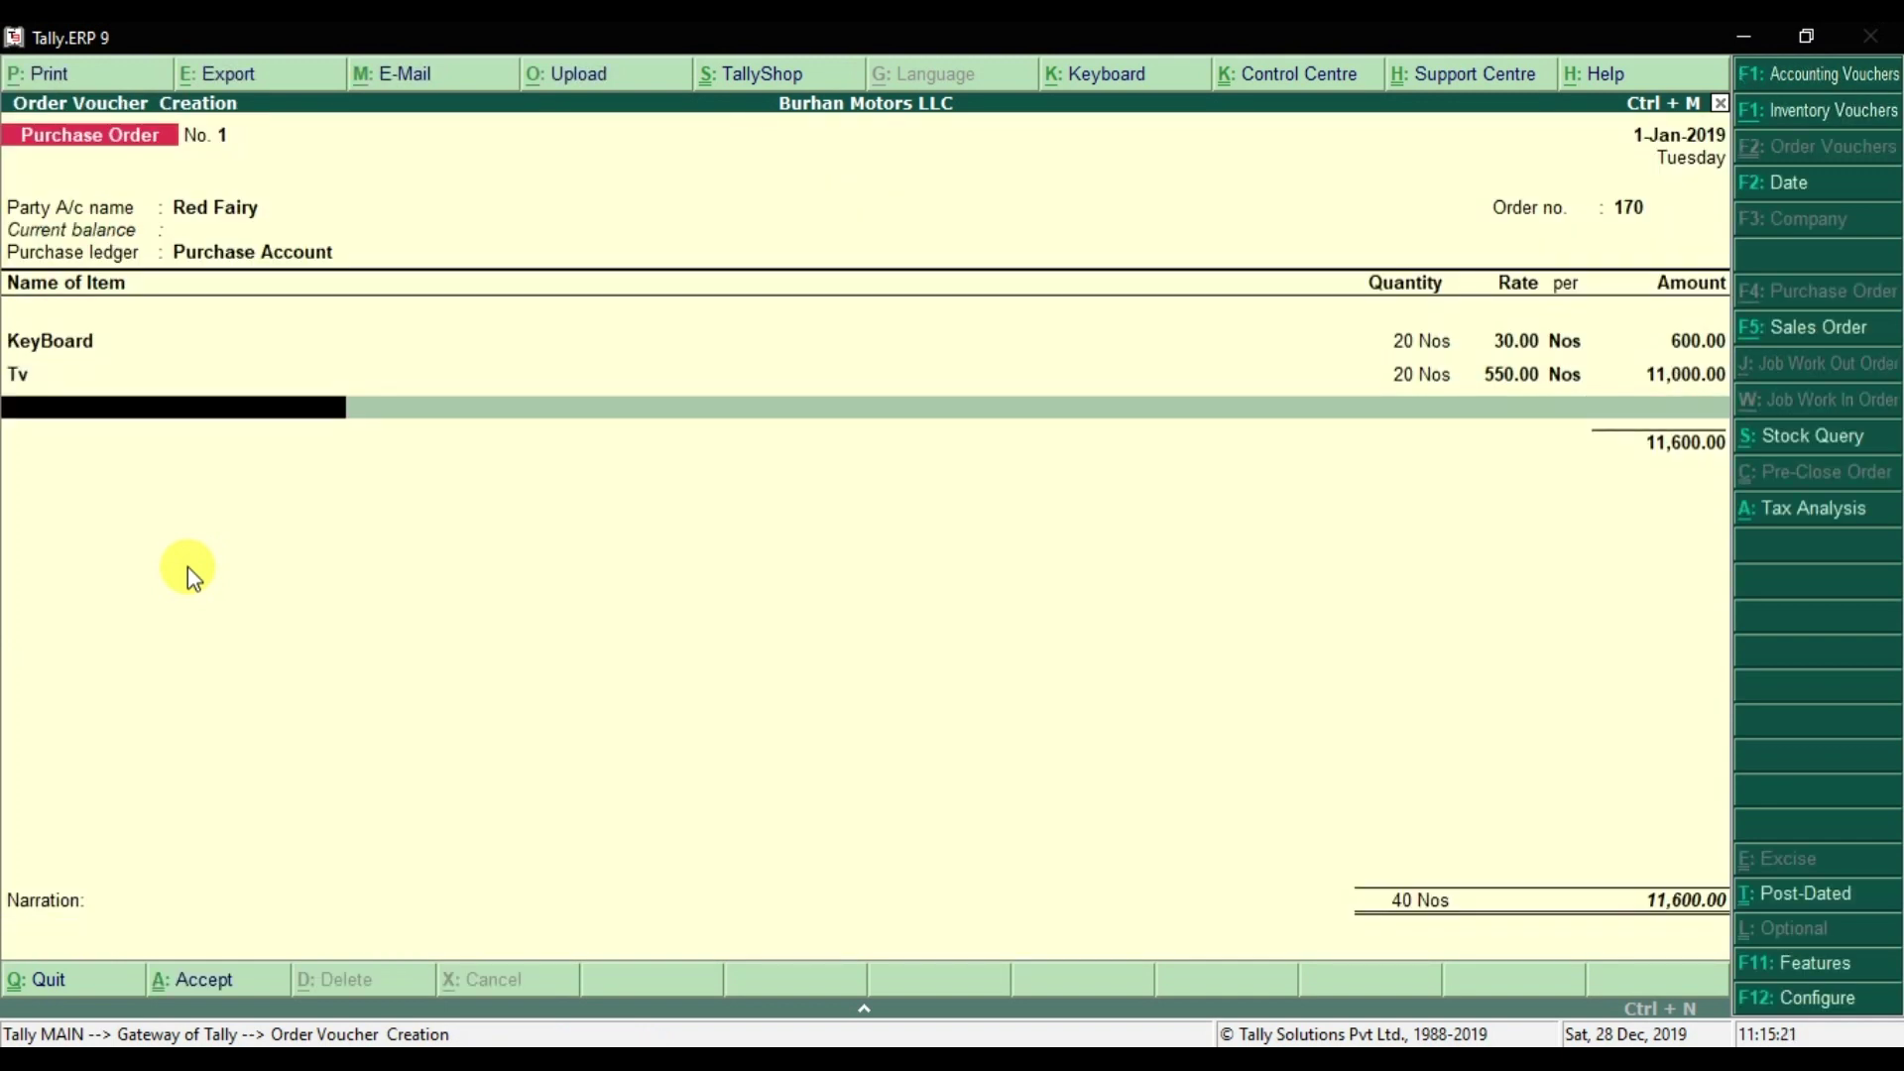
# - Browse the stock items and select Tire as the third item of the purchase order
pyautogui.write('C')
pyautogui.press('BackSpace')
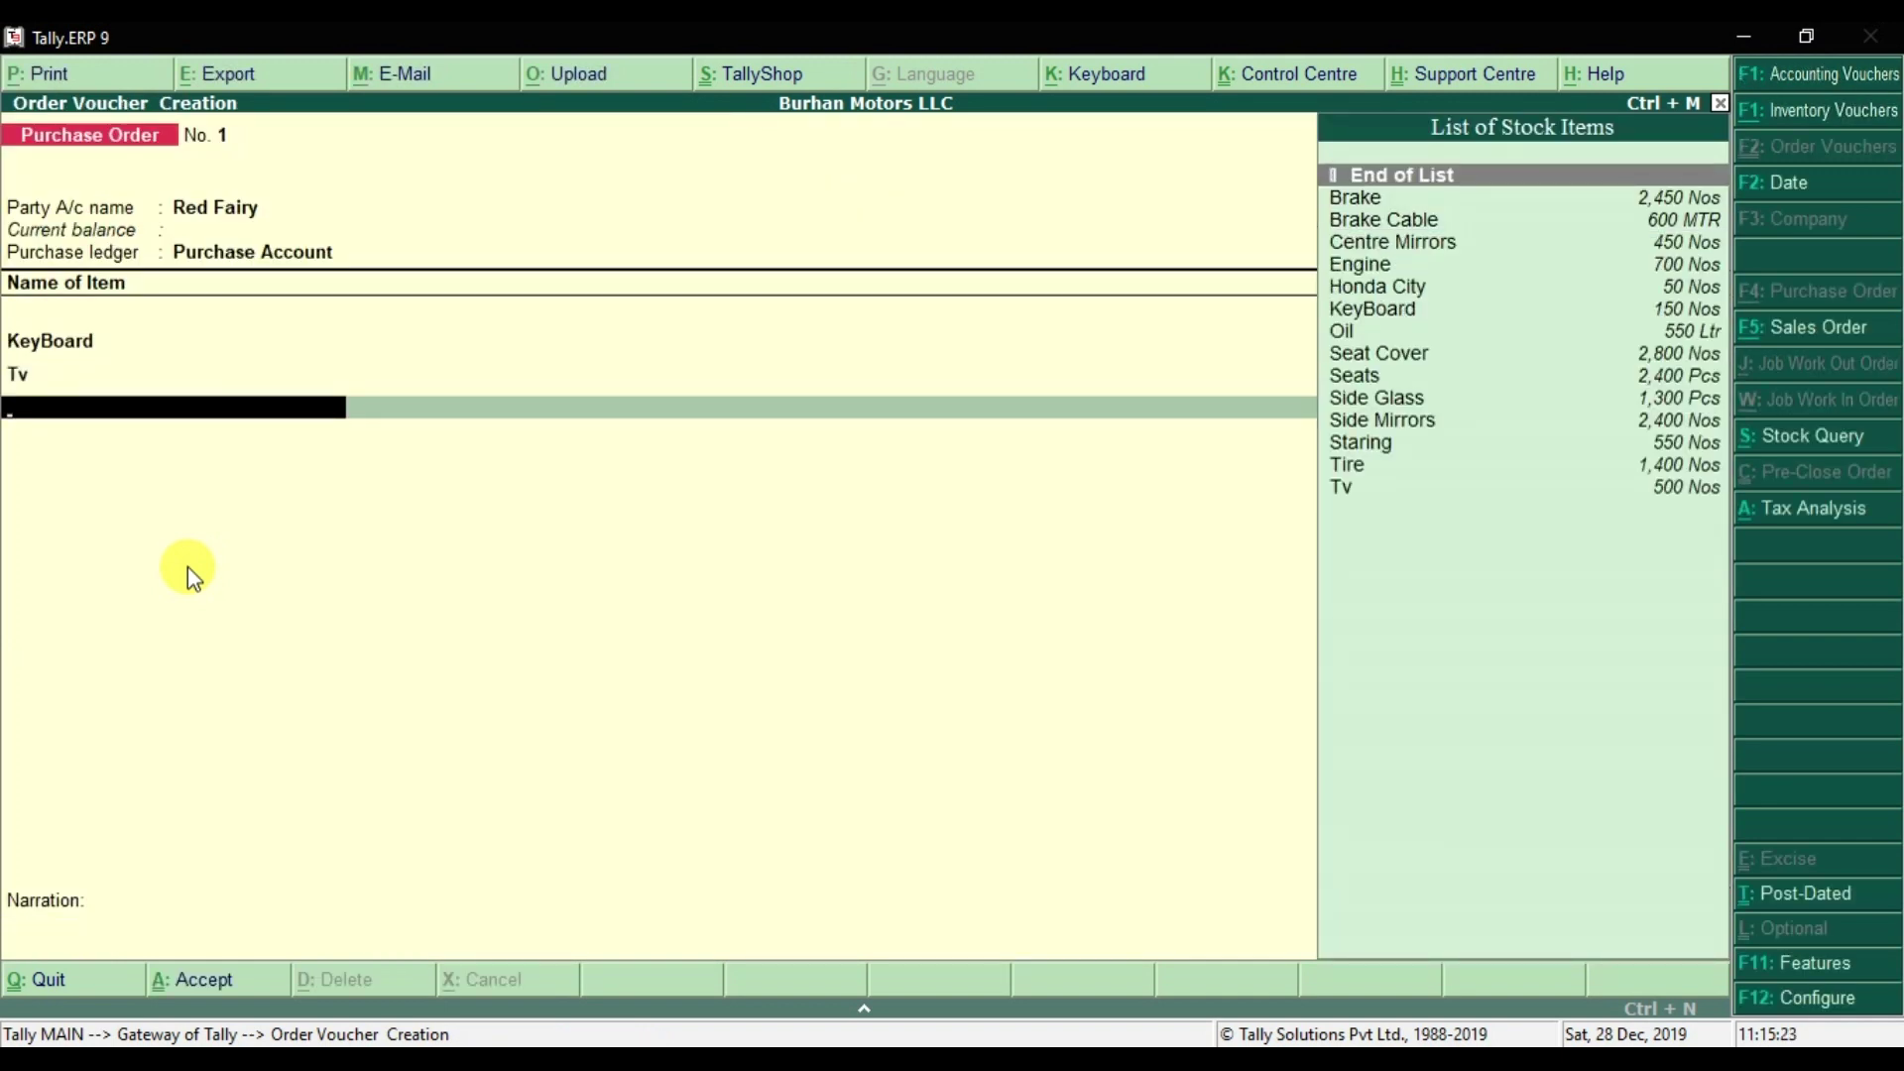
pyautogui.press('Down')
pyautogui.press('Down')
pyautogui.press('Down')
pyautogui.press('Down')
pyautogui.press('Down')
pyautogui.press('Down')
pyautogui.press('Down')
pyautogui.press('Down')
pyautogui.press('Up')
pyautogui.press('Down')
pyautogui.press('Down')
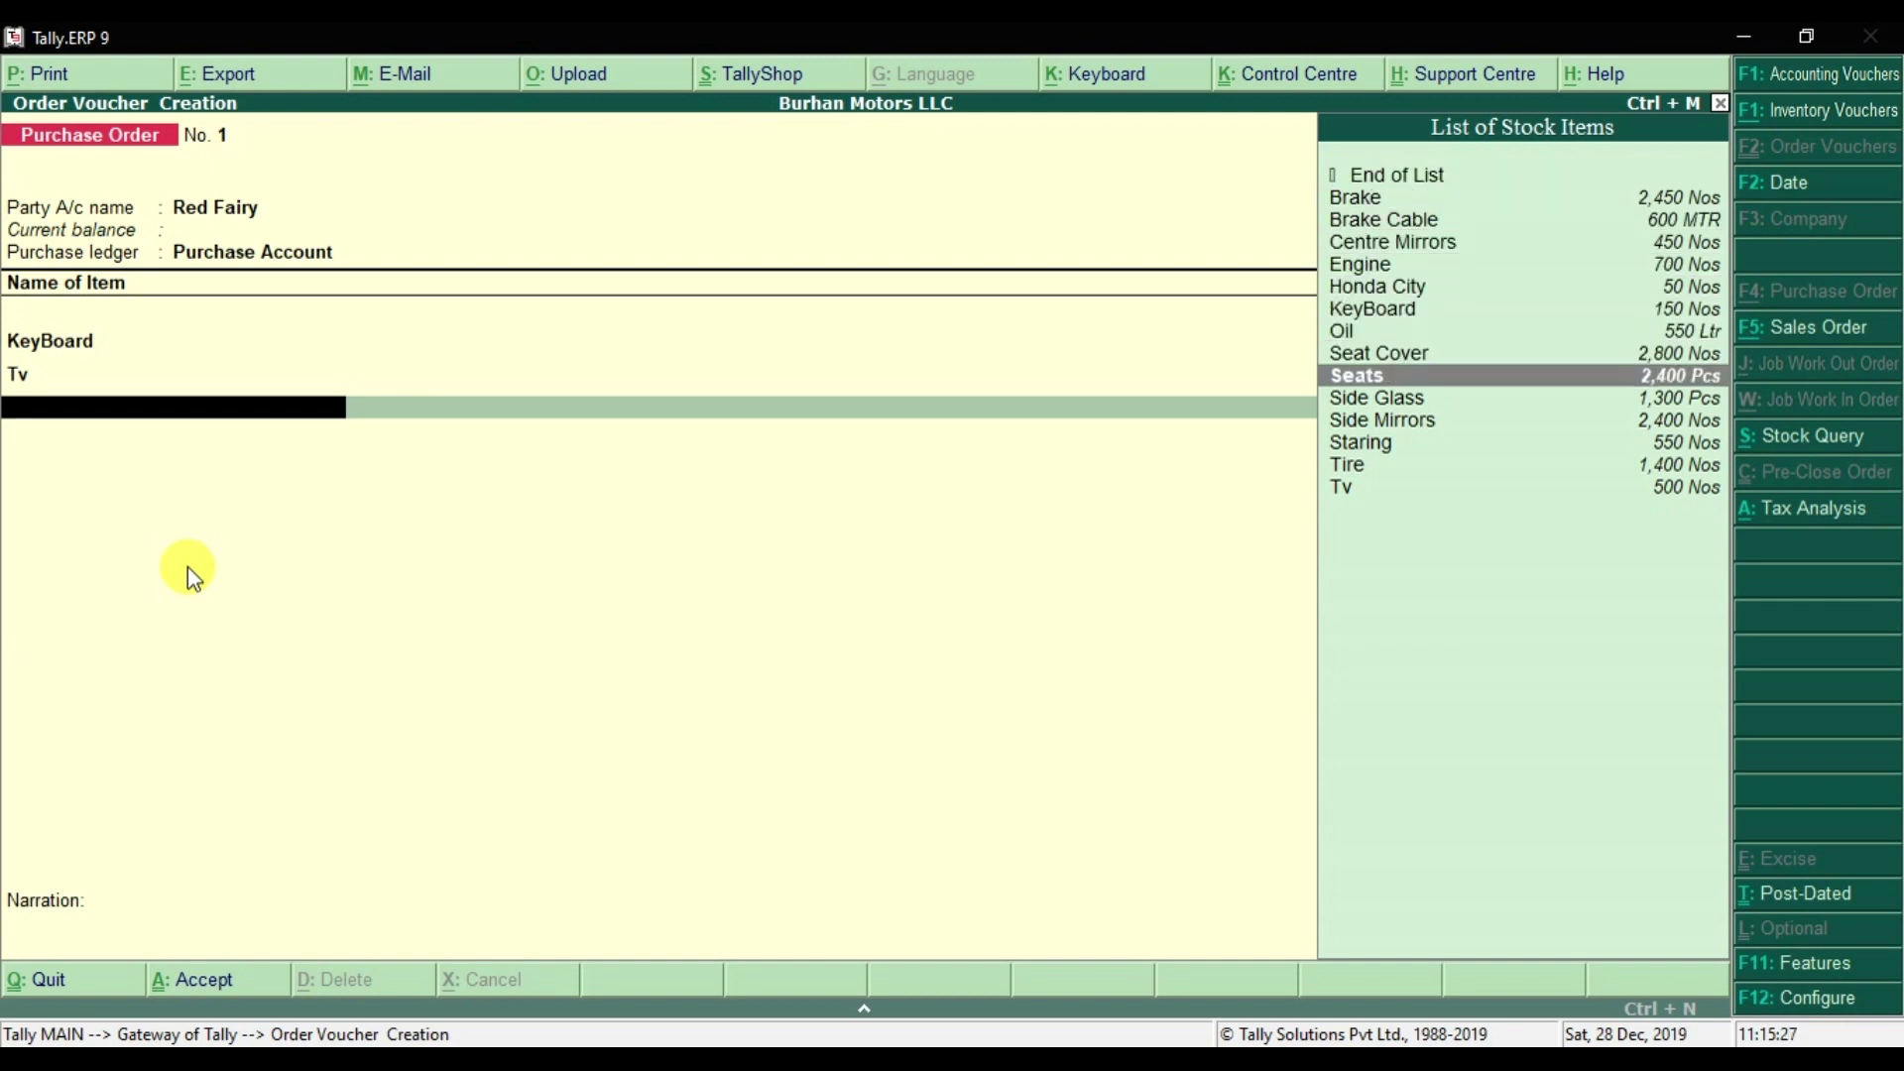
pyautogui.press('Down')
pyautogui.press('Down')
pyautogui.press('Down')
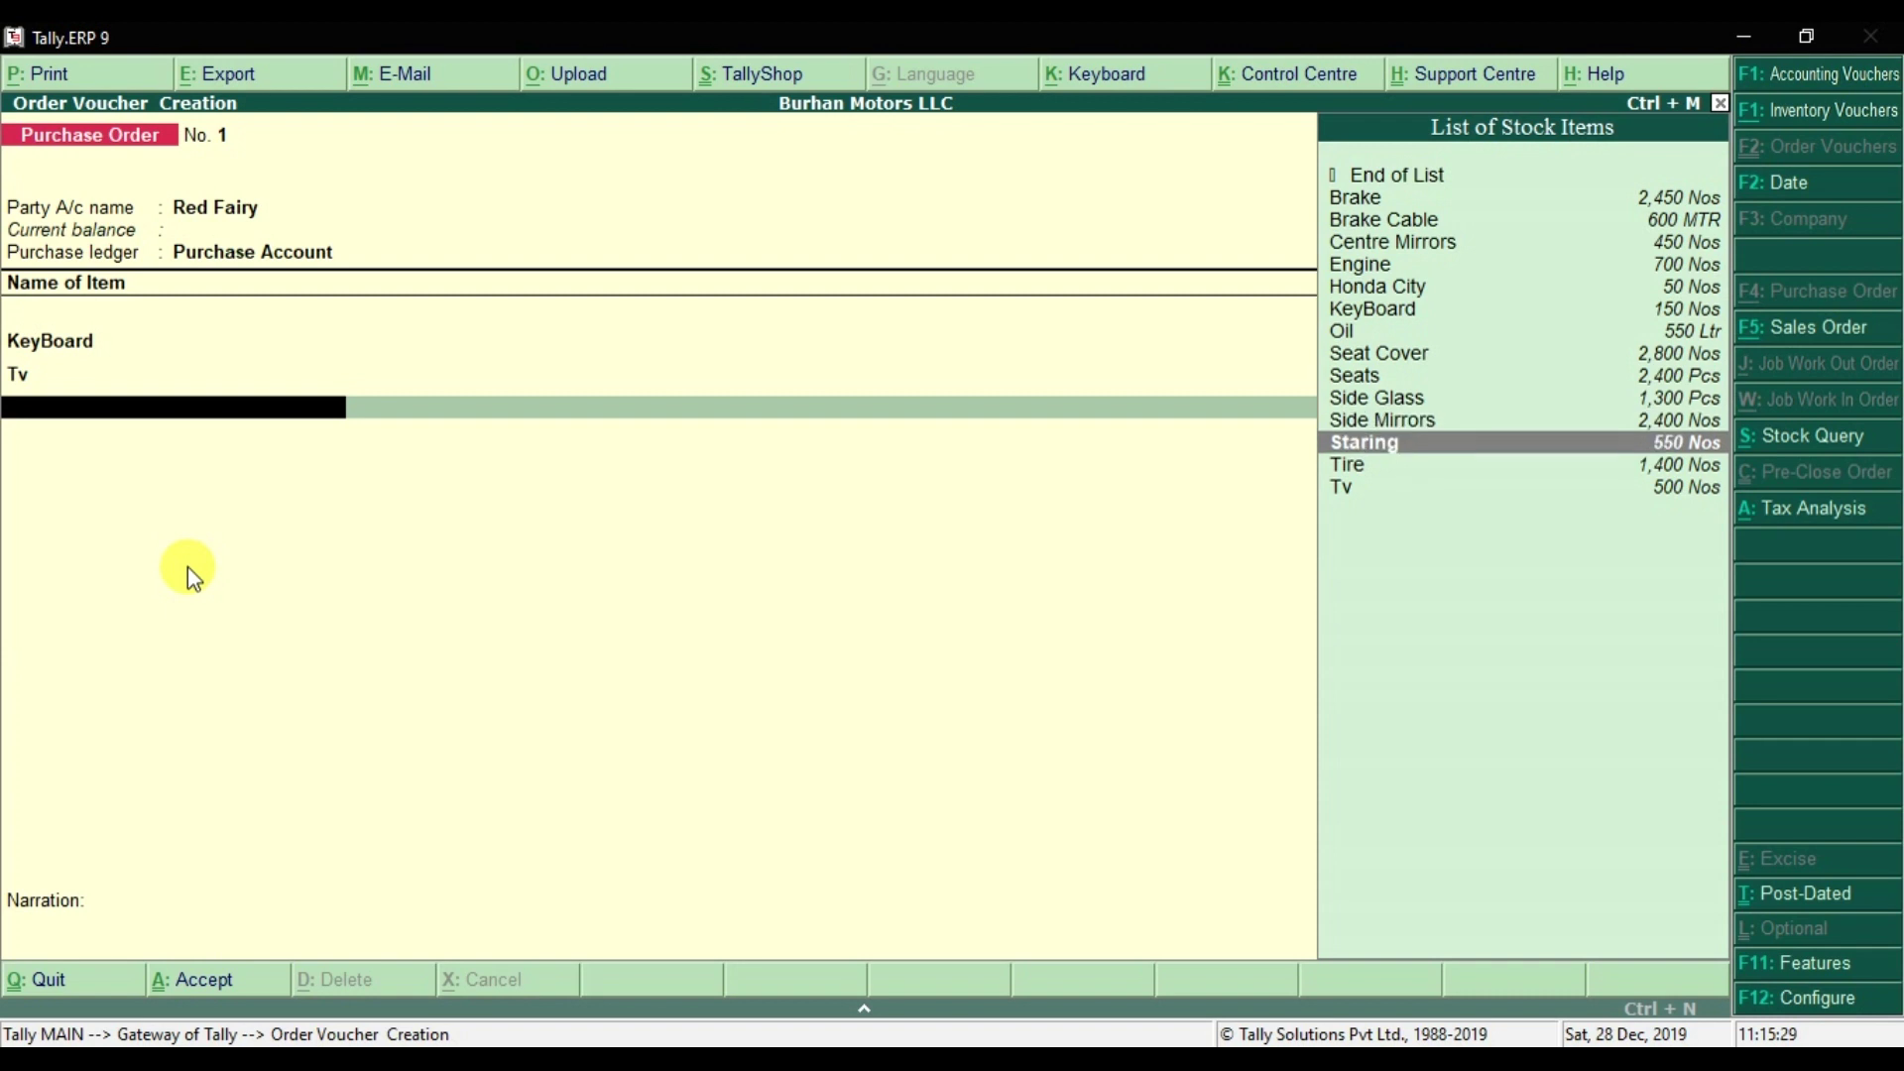
pyautogui.press('Down')
pyautogui.press('Return')
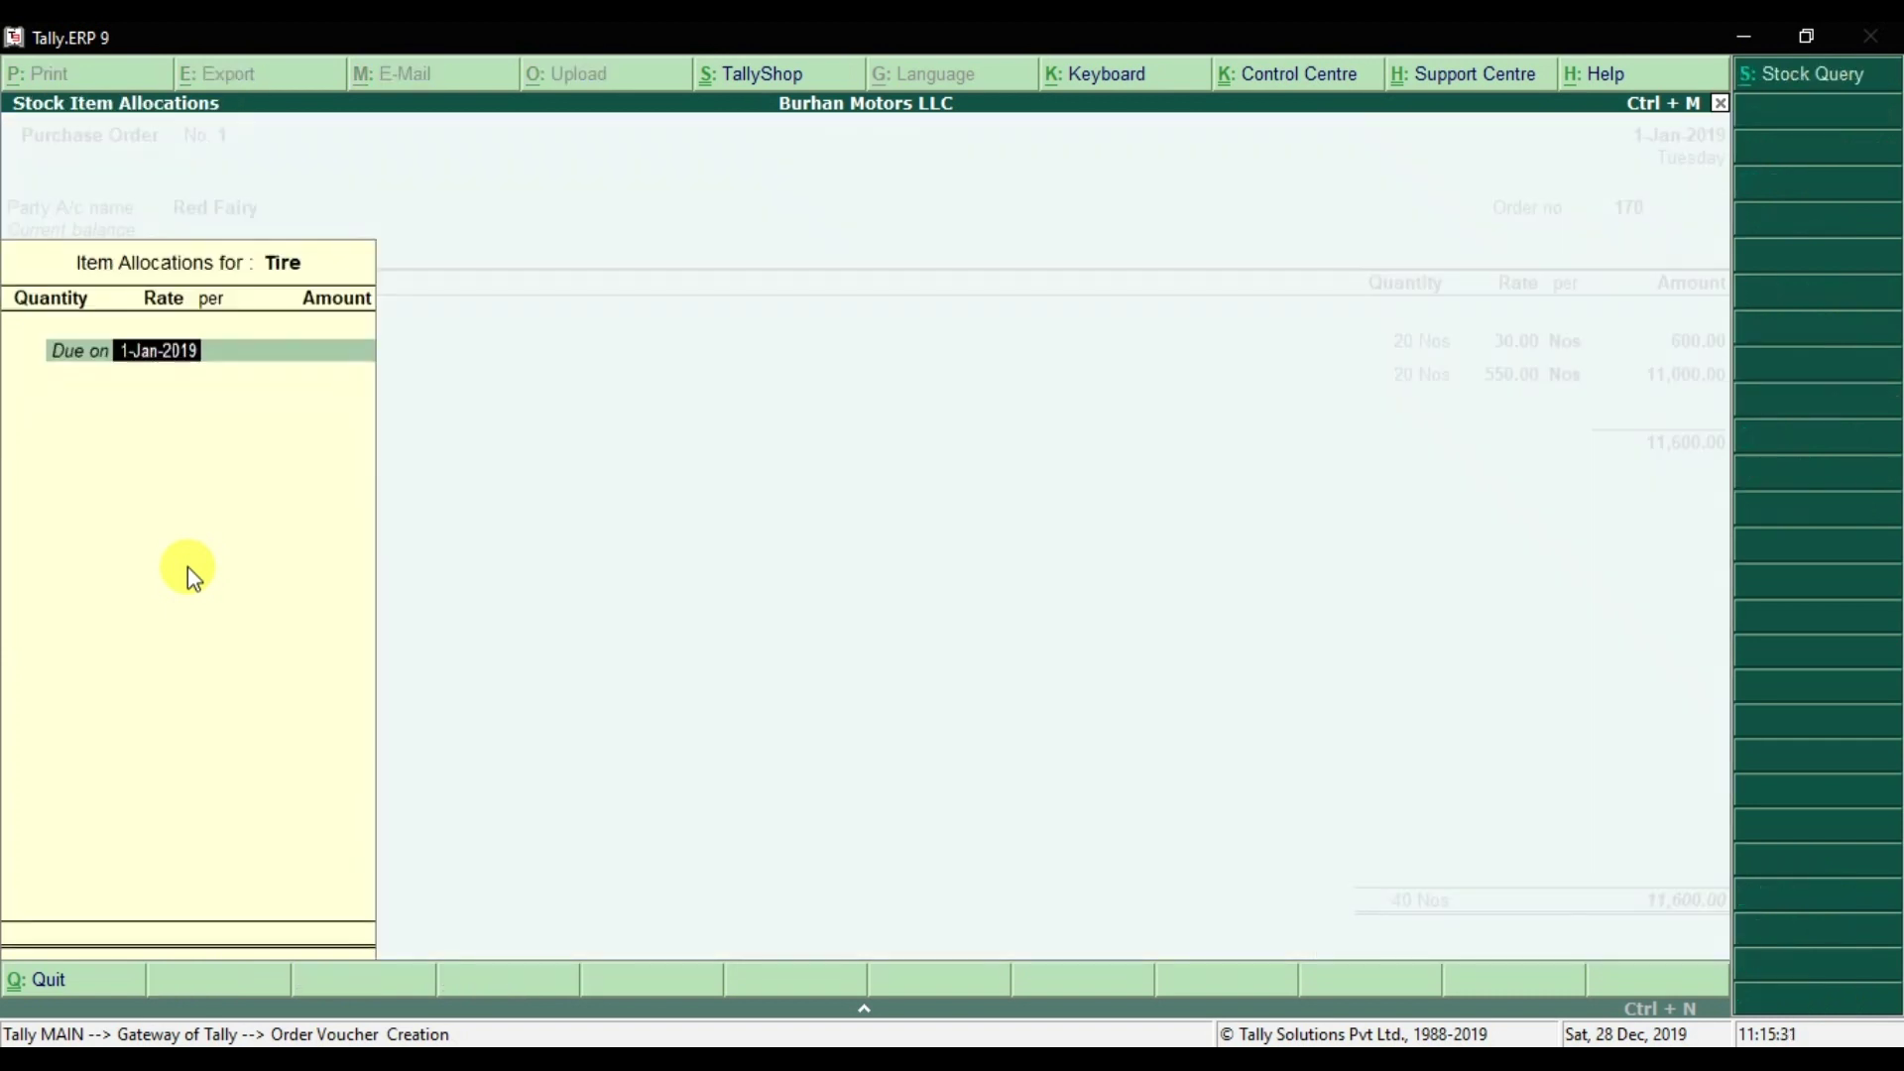
# - Allocate 20 Nos of Tire due on 1-Jan-2019, keeping the rate of 1,250.00
pyautogui.press('Return')
pyautogui.write('20')
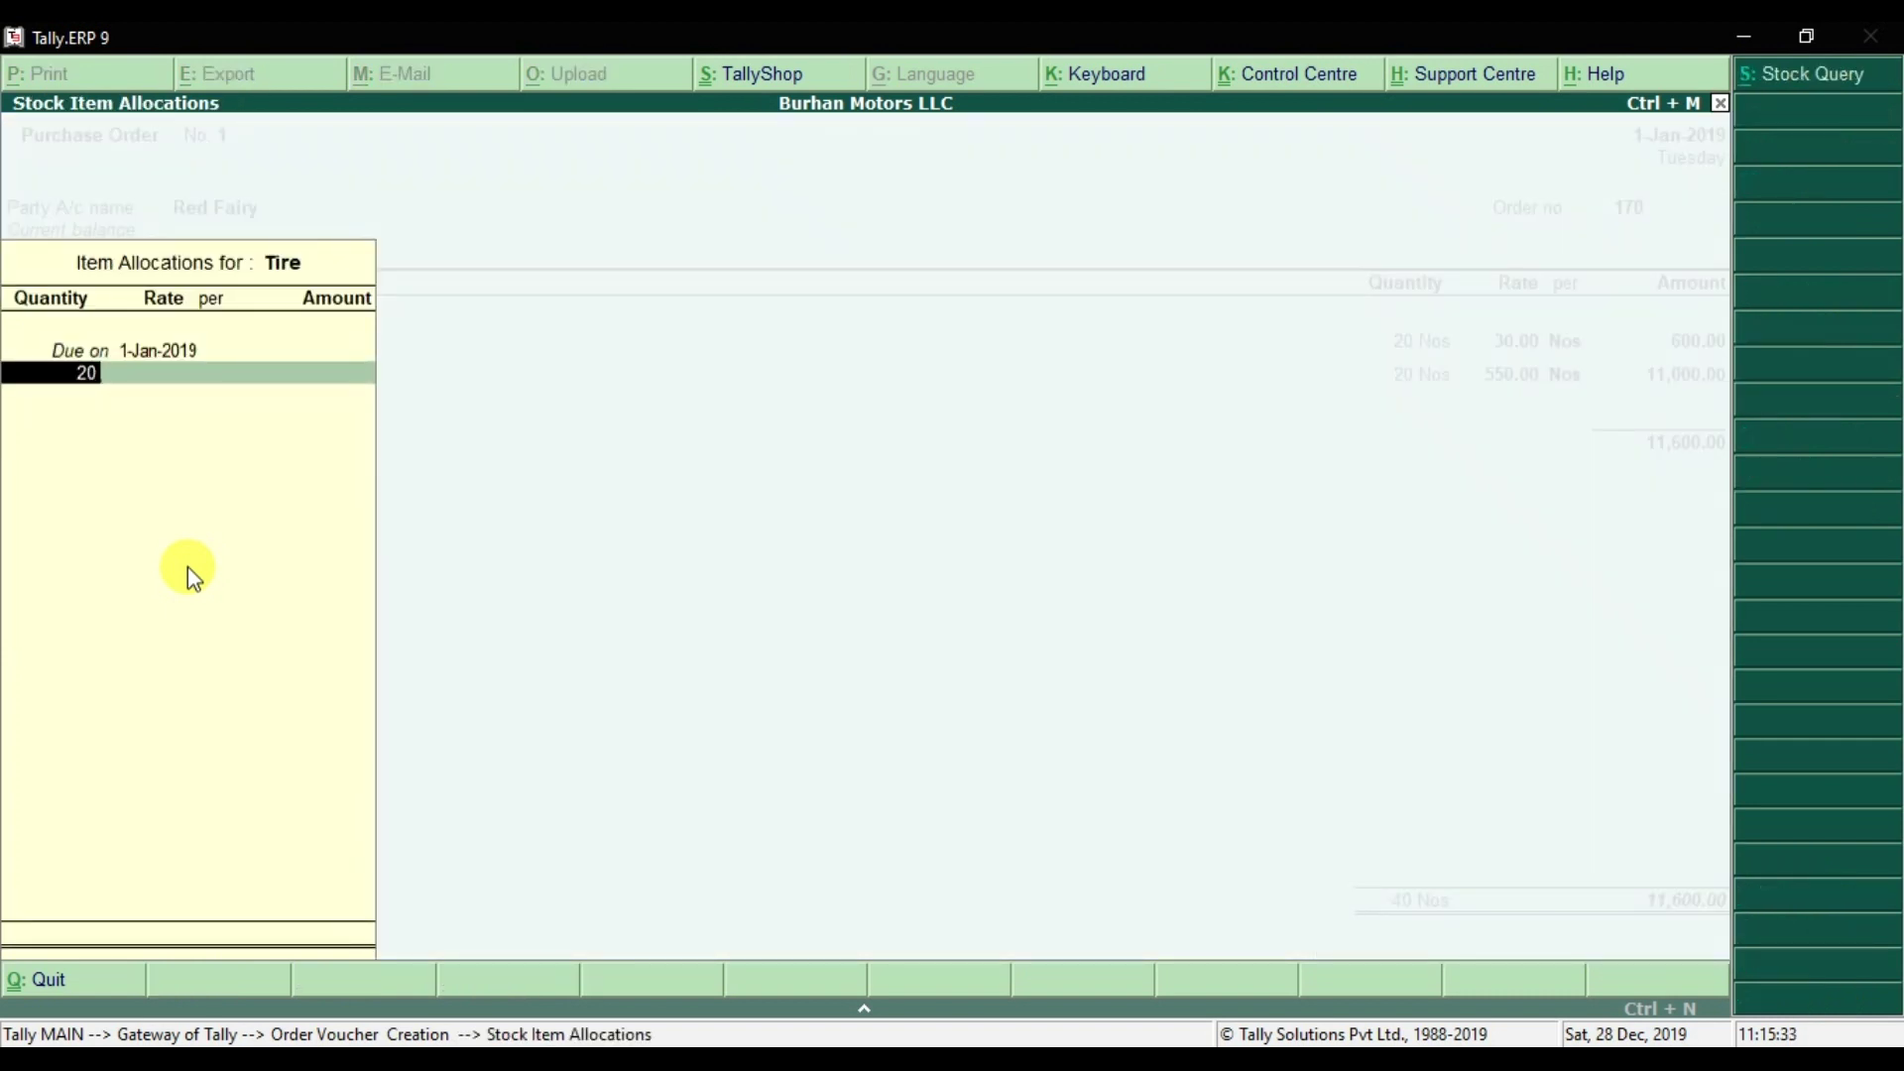
pyautogui.press('Return')
pyautogui.press('Return')
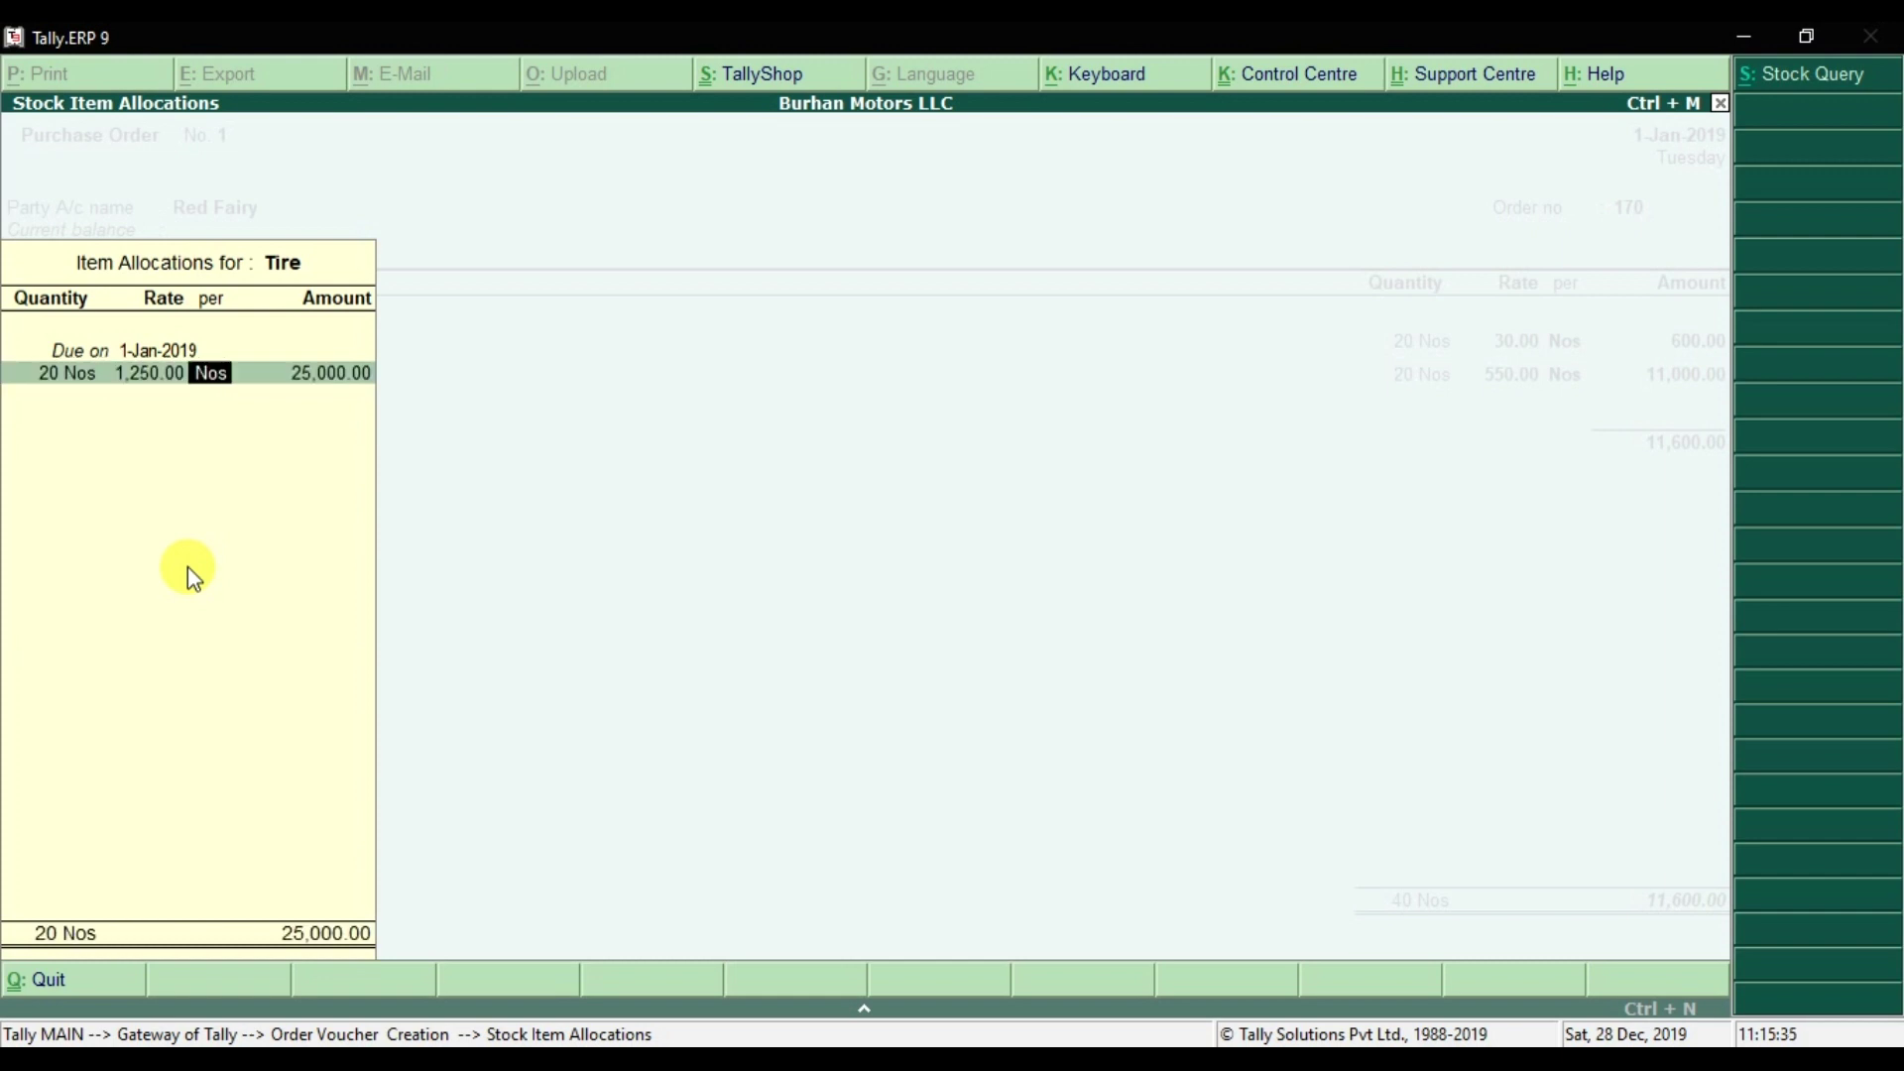
pyautogui.press('Return')
pyautogui.press('Return')
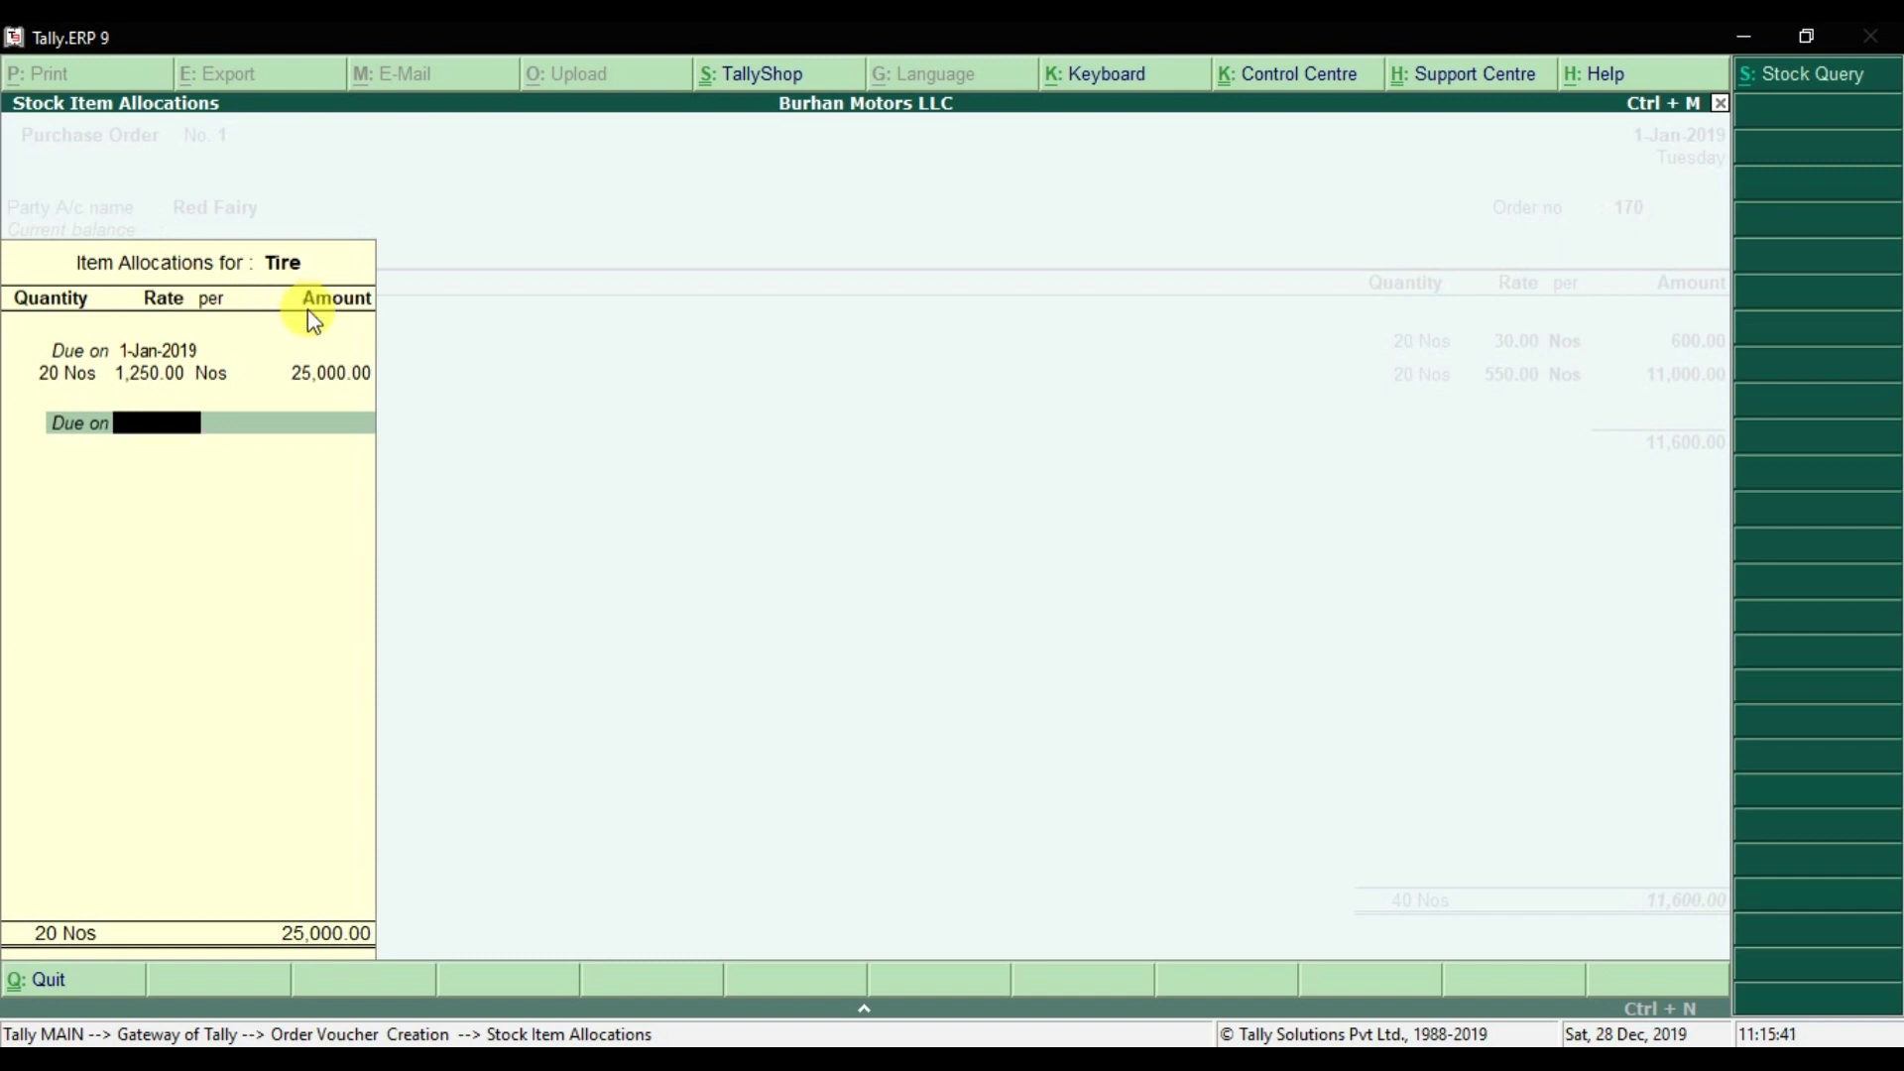
pyautogui.press('Return')
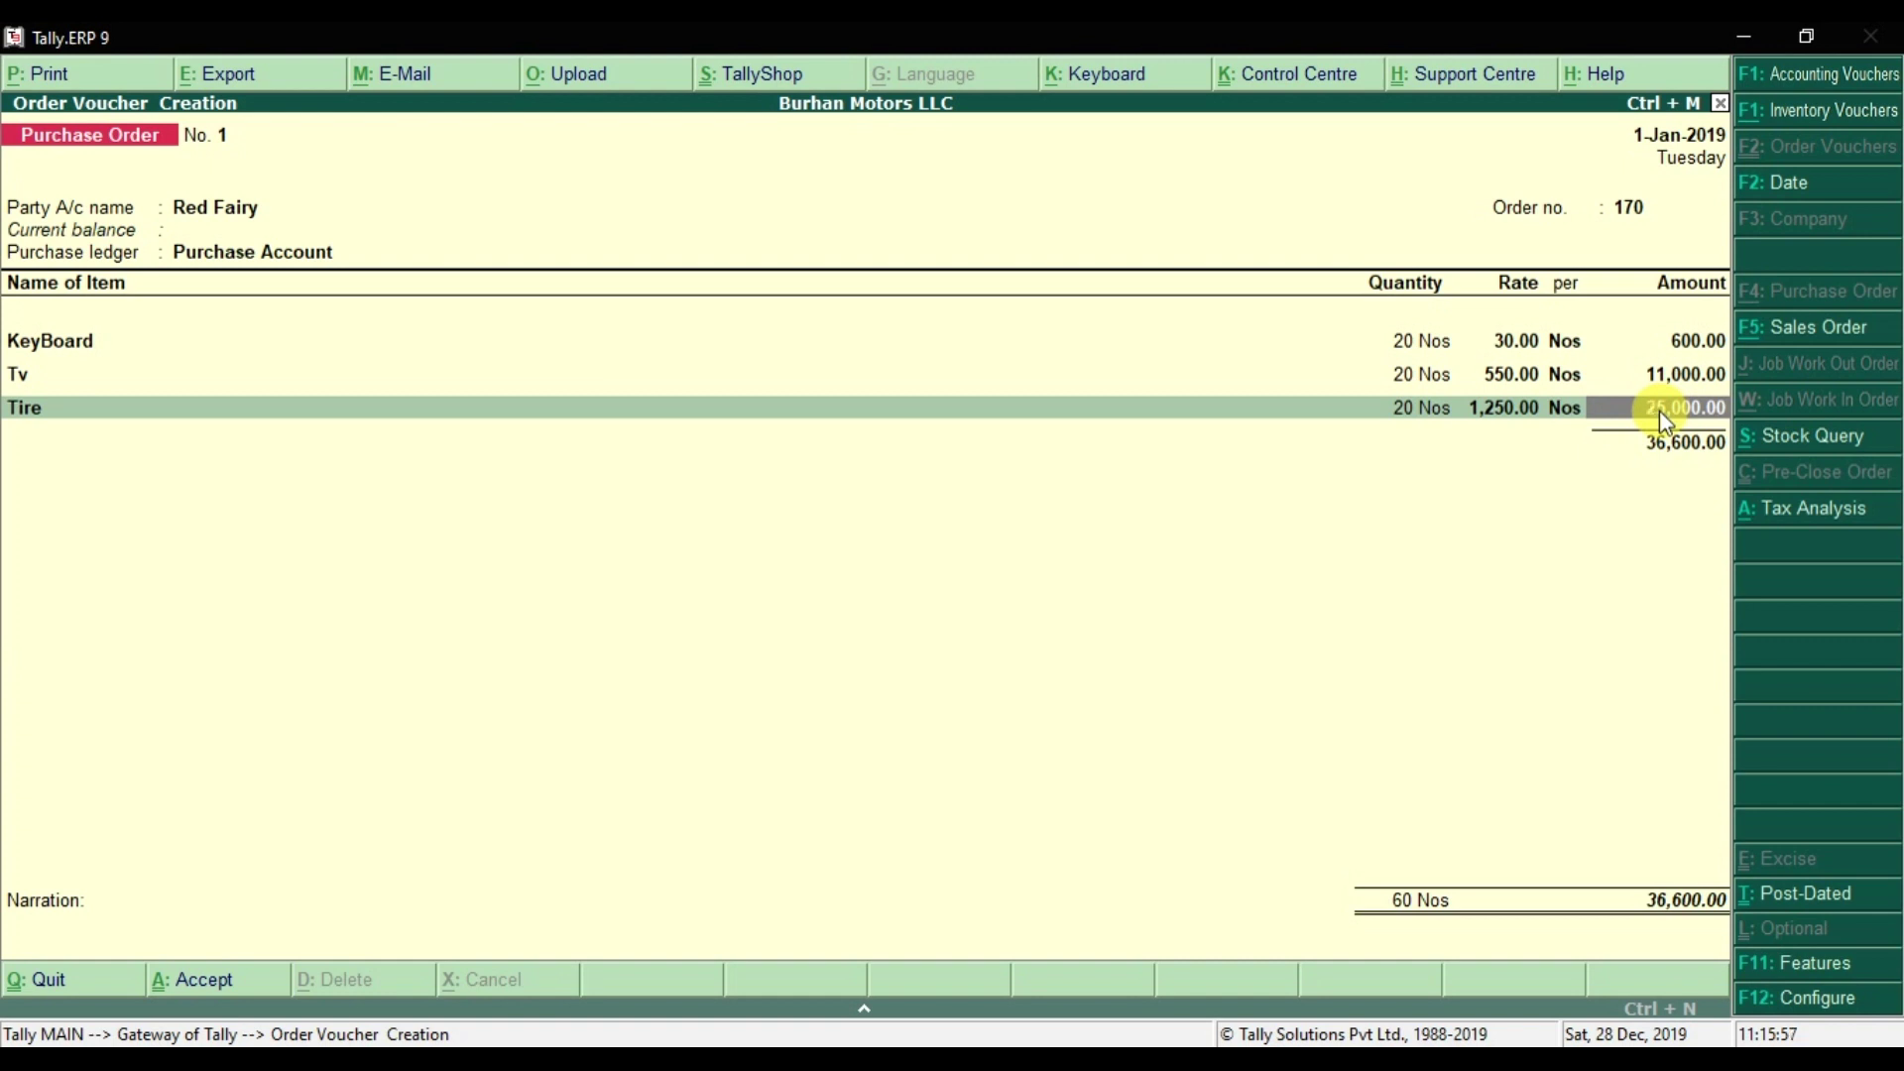
pyautogui.press('Return')
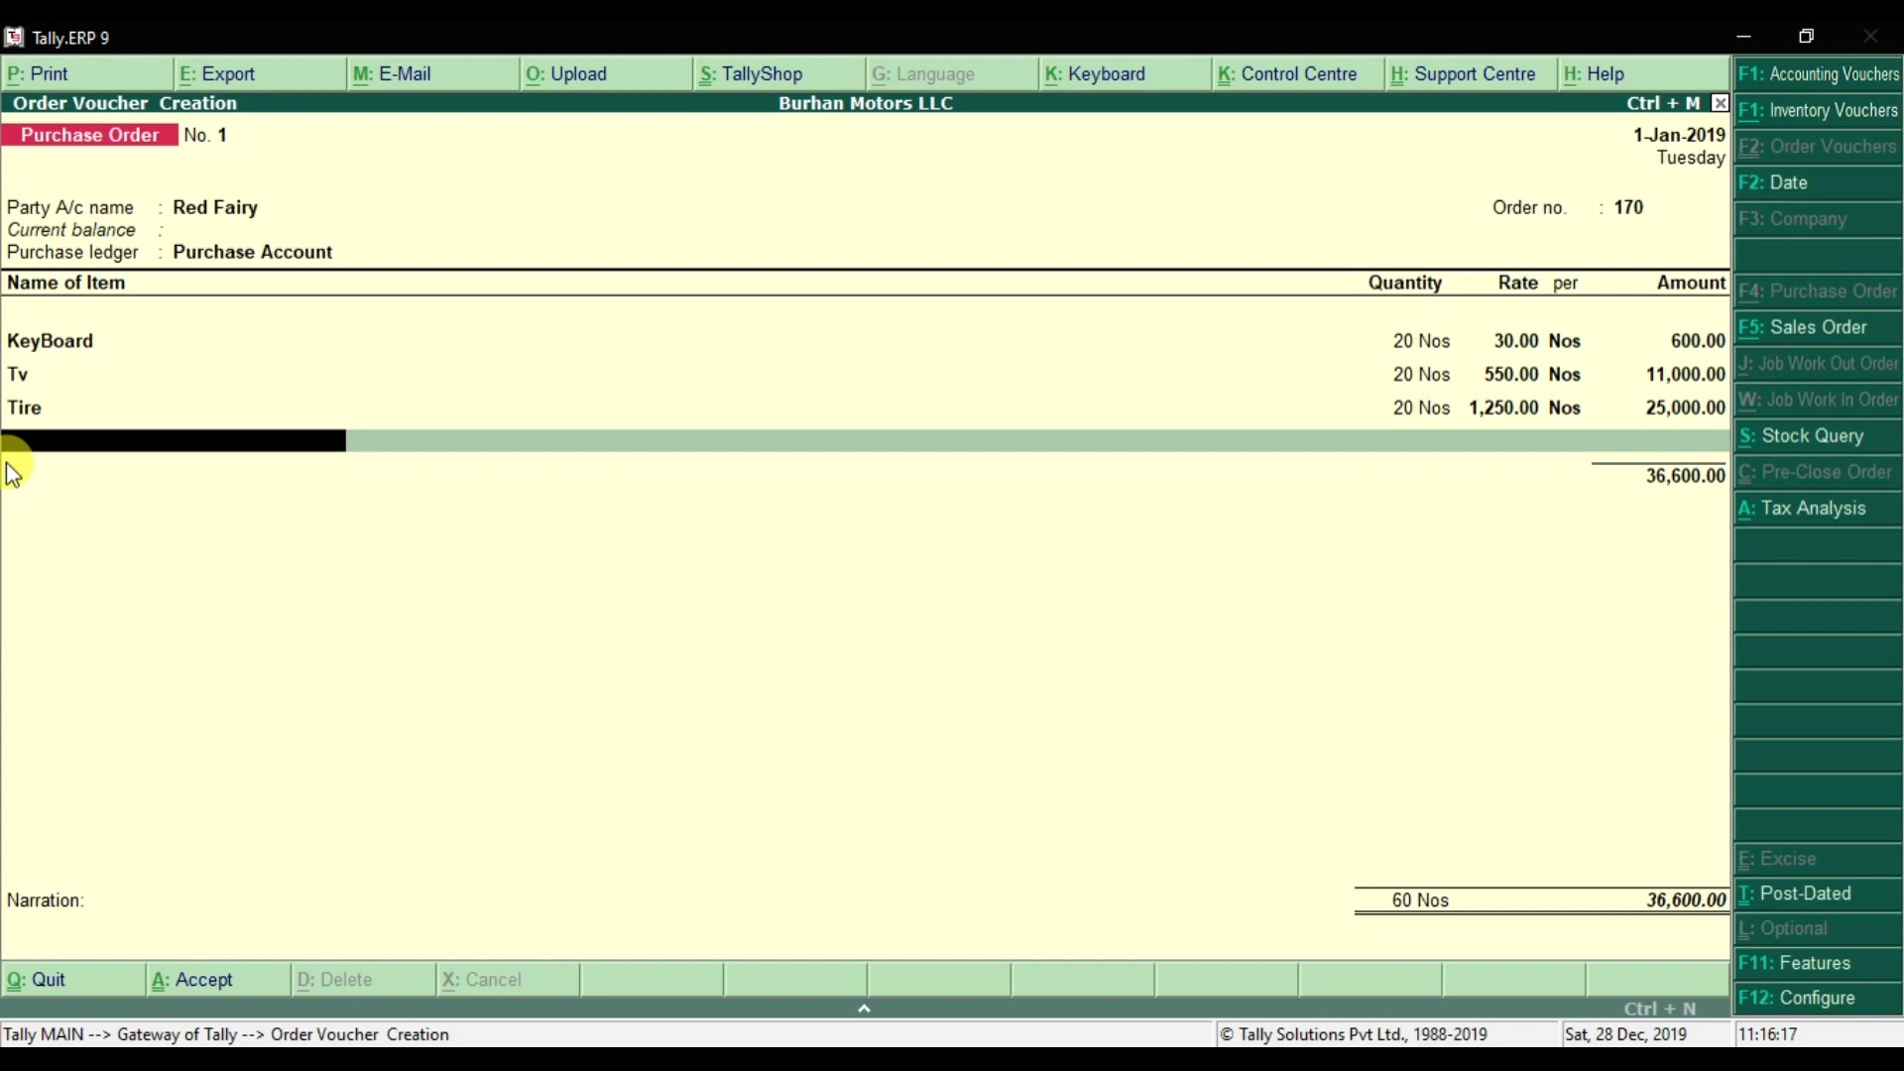
# - End the item list and add the VAT ledger to the purchase order, accepting its calculated amount
pyautogui.press('Return')
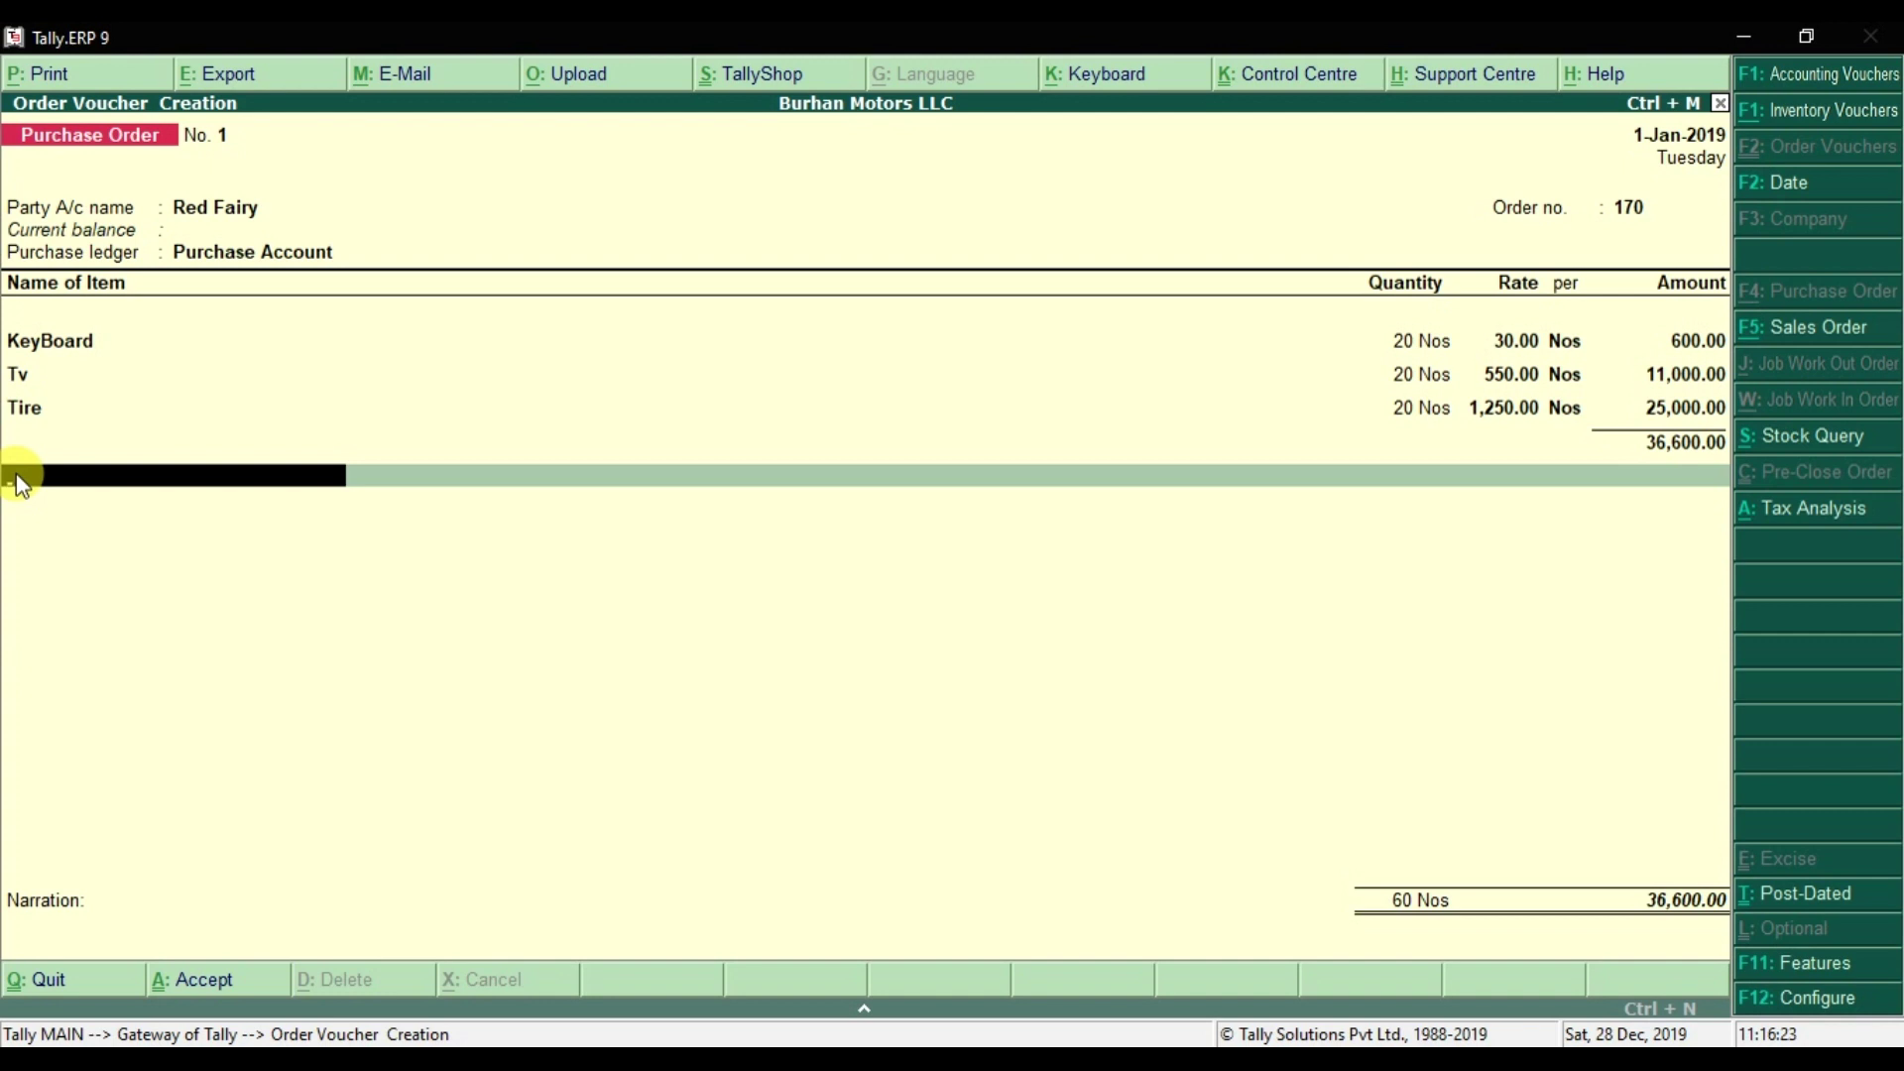
pyautogui.write('VA')
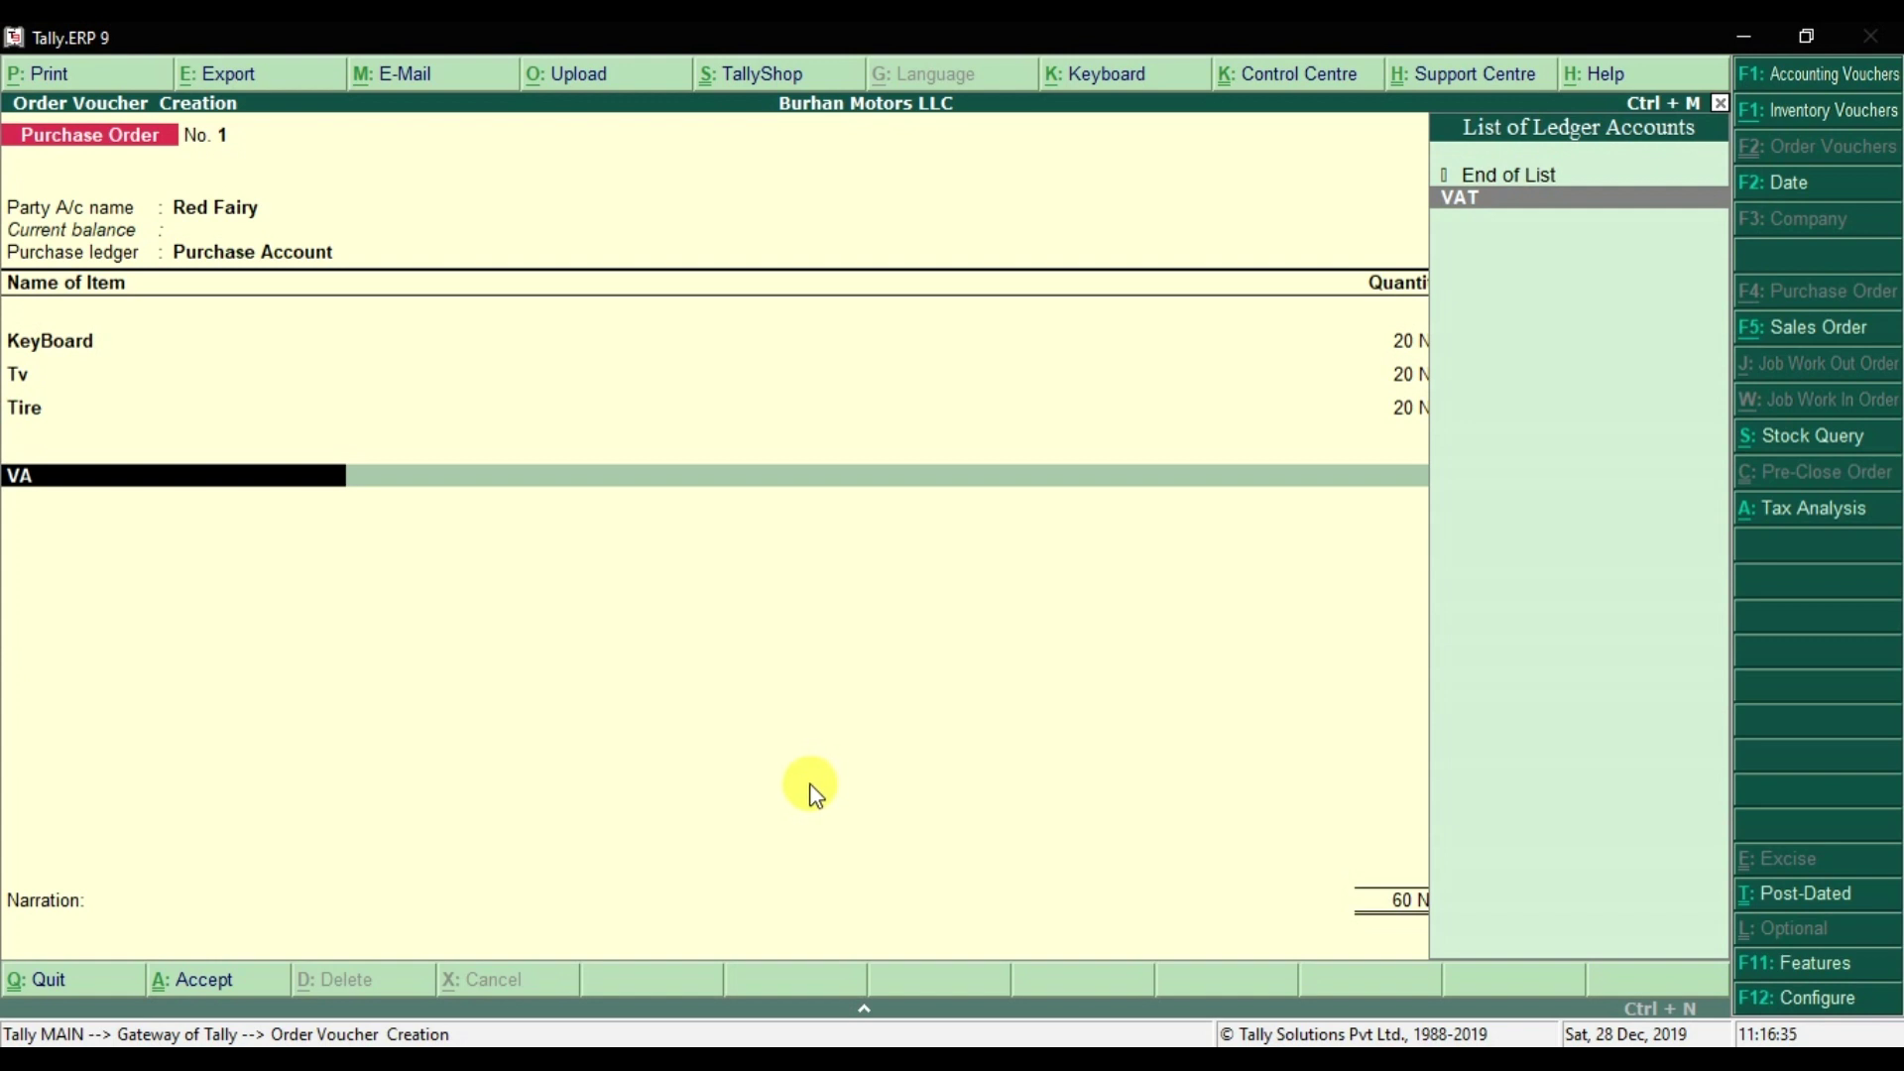
pyautogui.press('Return')
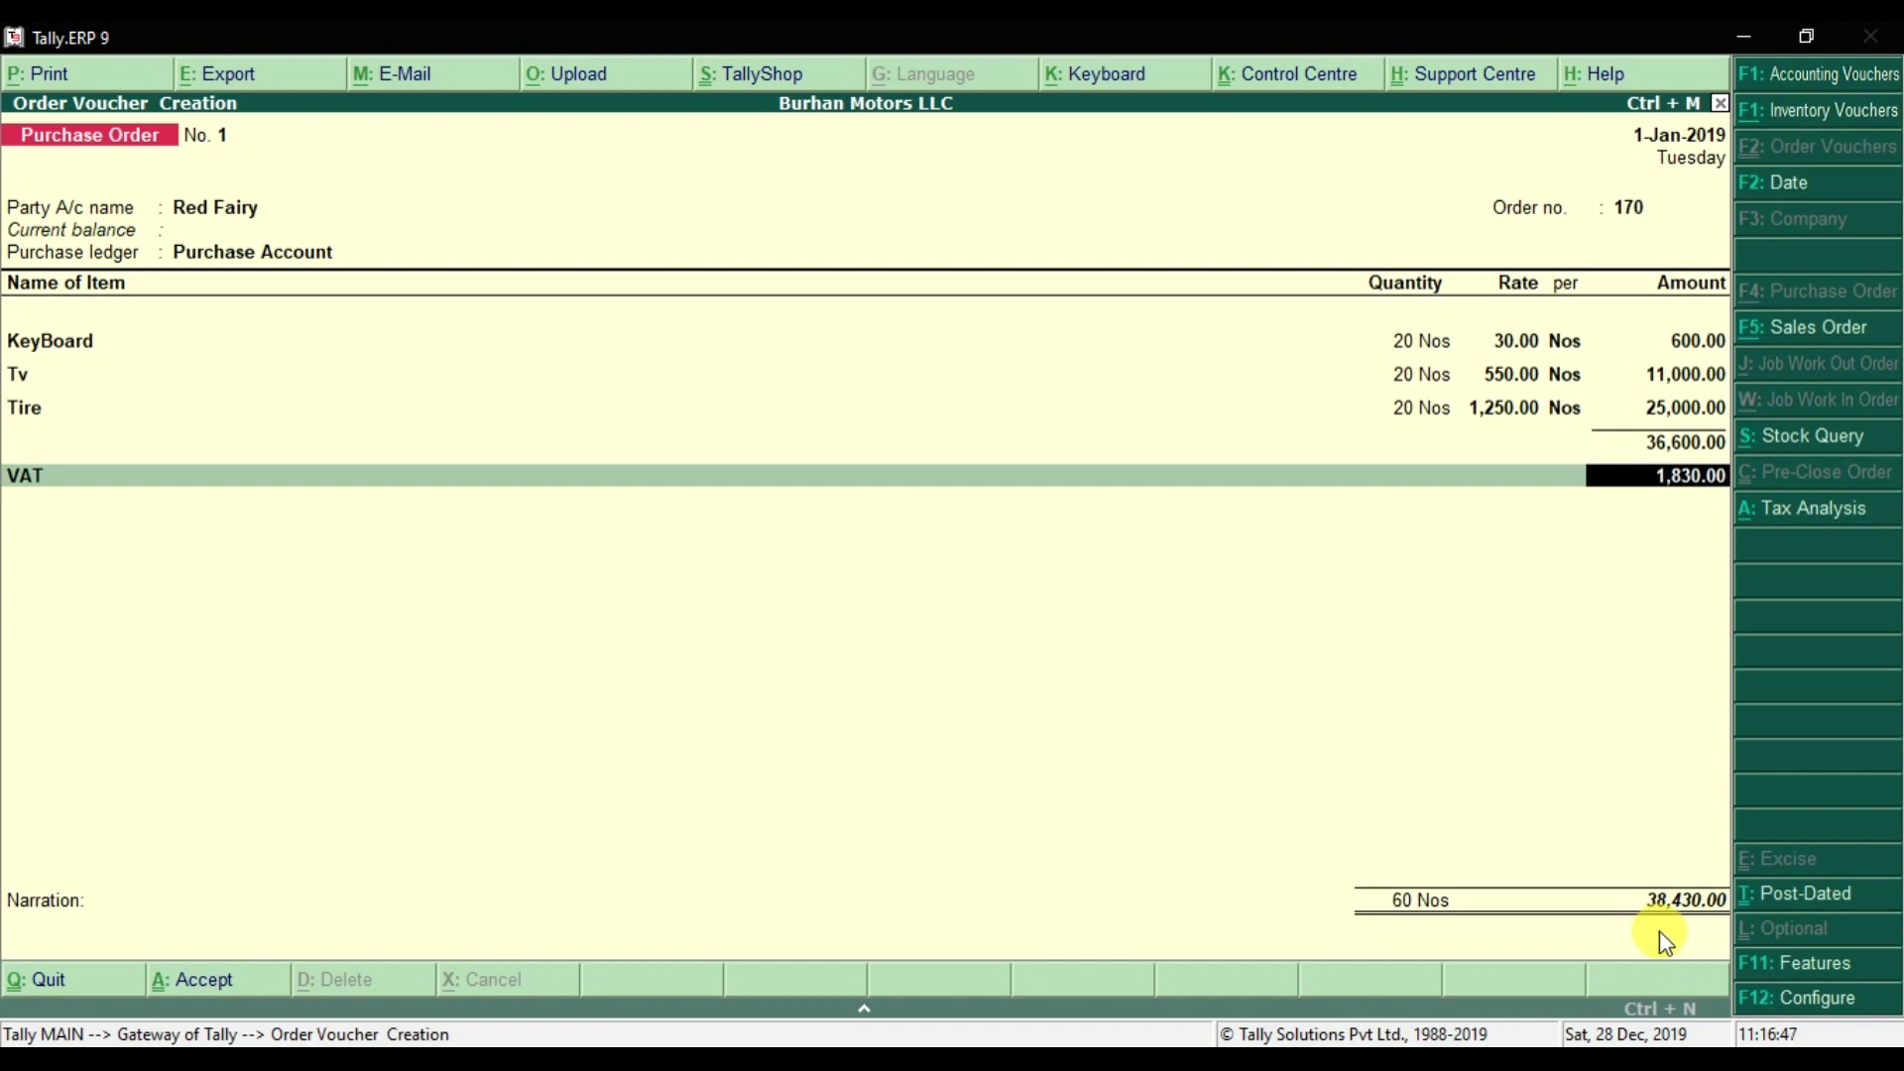
pyautogui.press('Return')
pyautogui.press('Return')
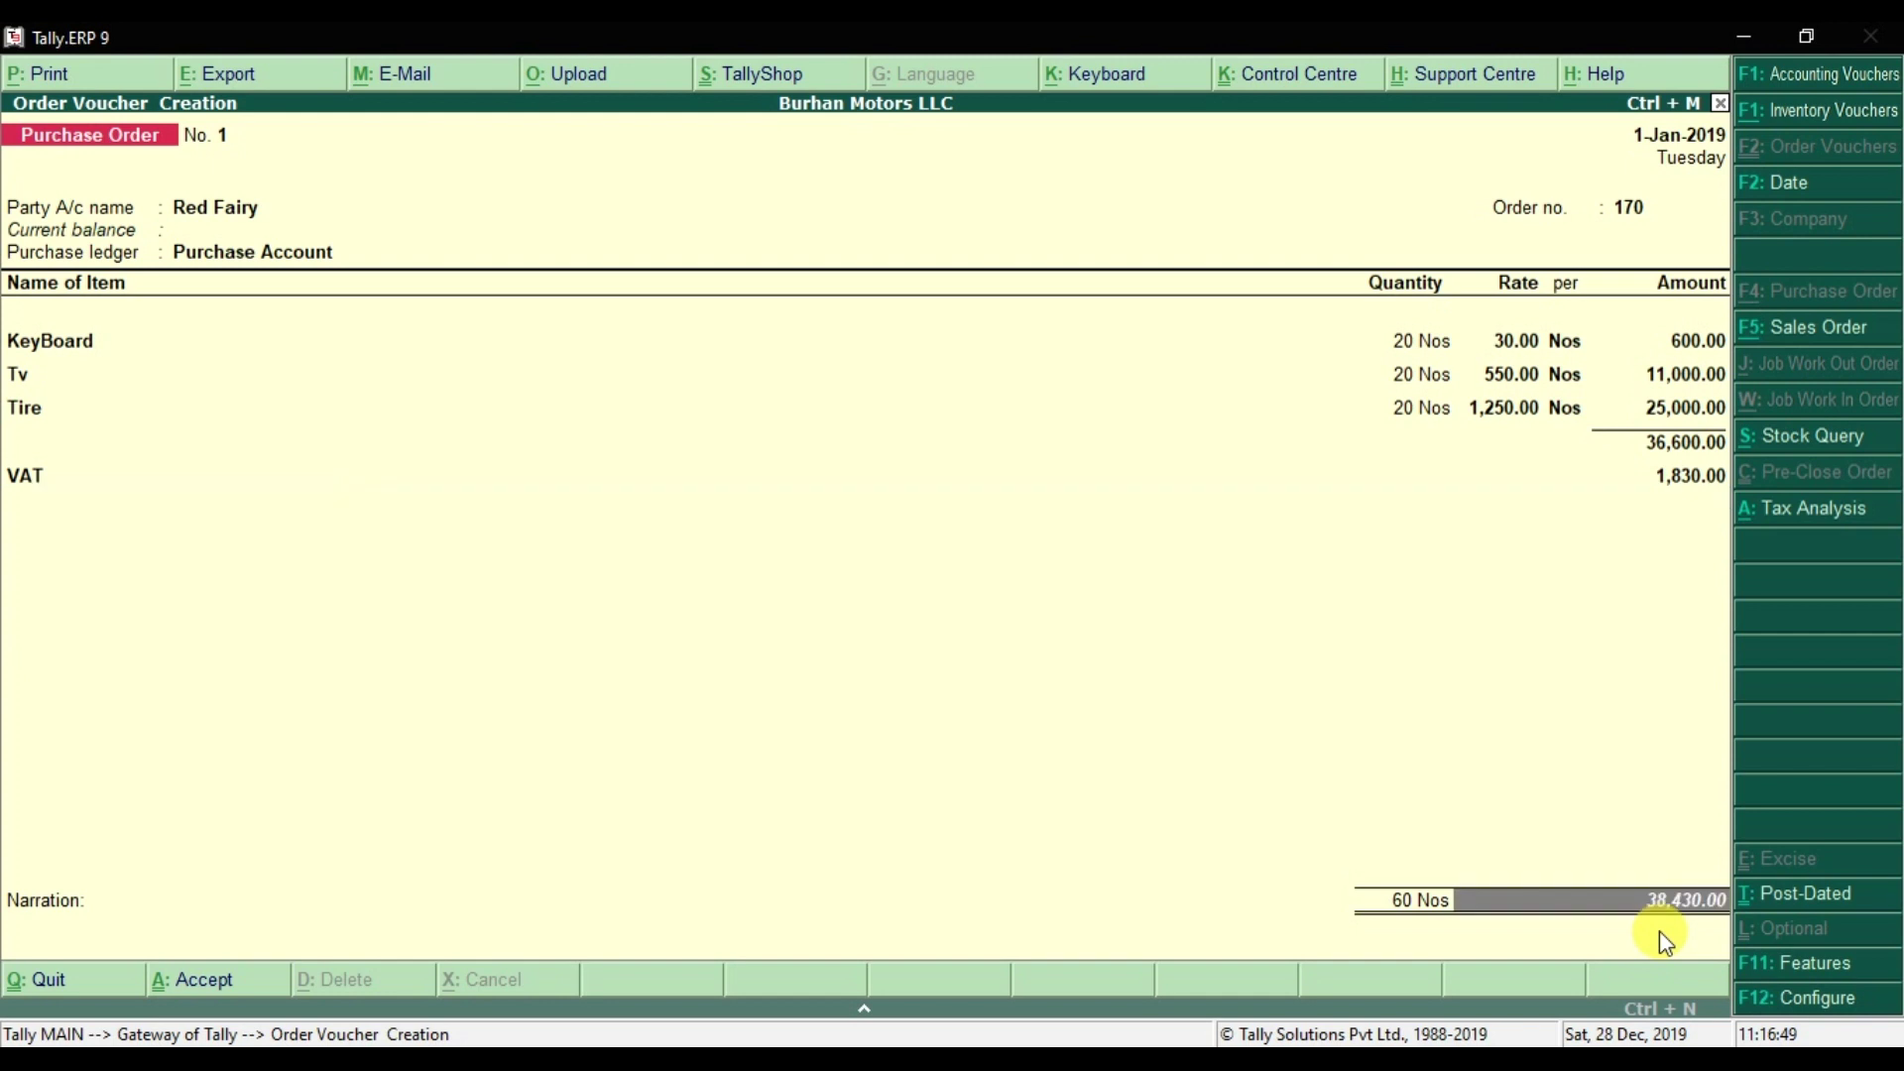
# - Enter the purchase order's narration as "Purchase Order issue to Red Fairy on 1st jan 2019"
pyautogui.press('Return')
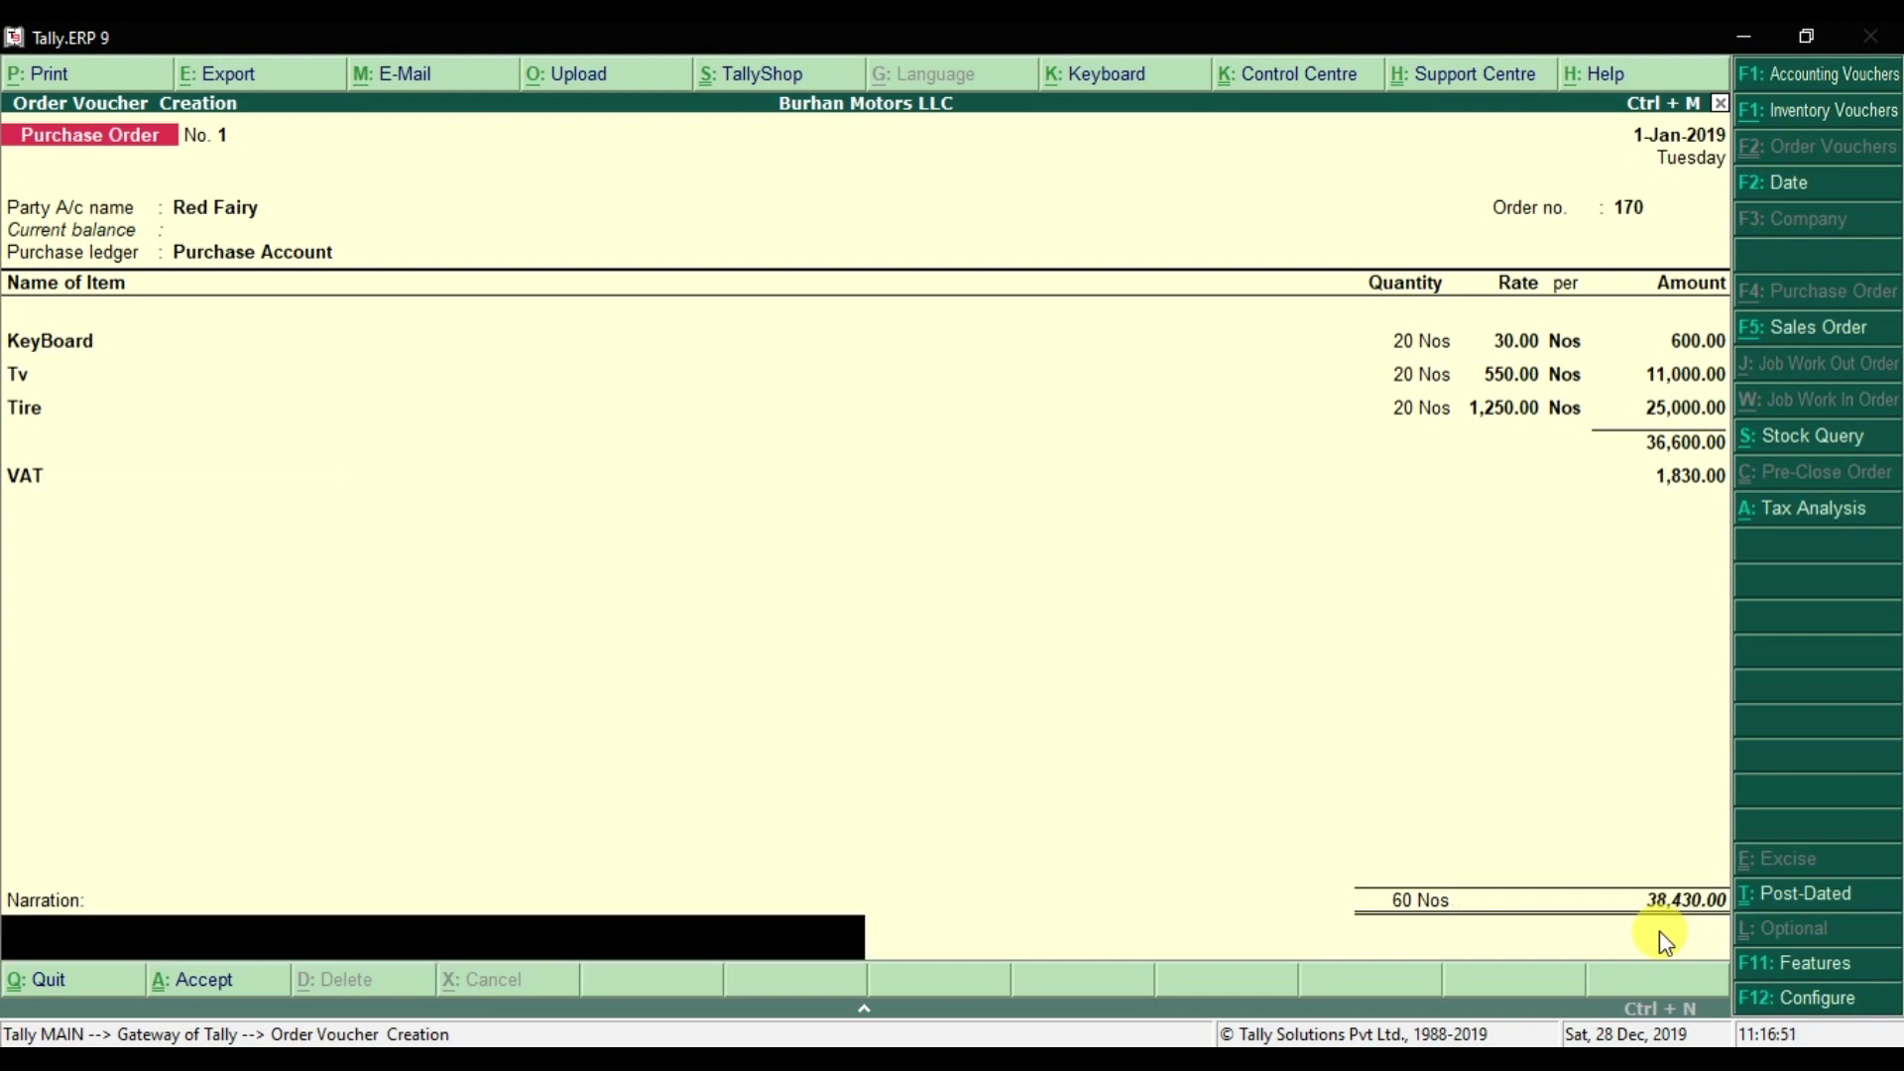
pyautogui.write('PUr')
pyautogui.press('BackSpace')
pyautogui.press('BackSpace')
pyautogui.write('urchase Order issue')
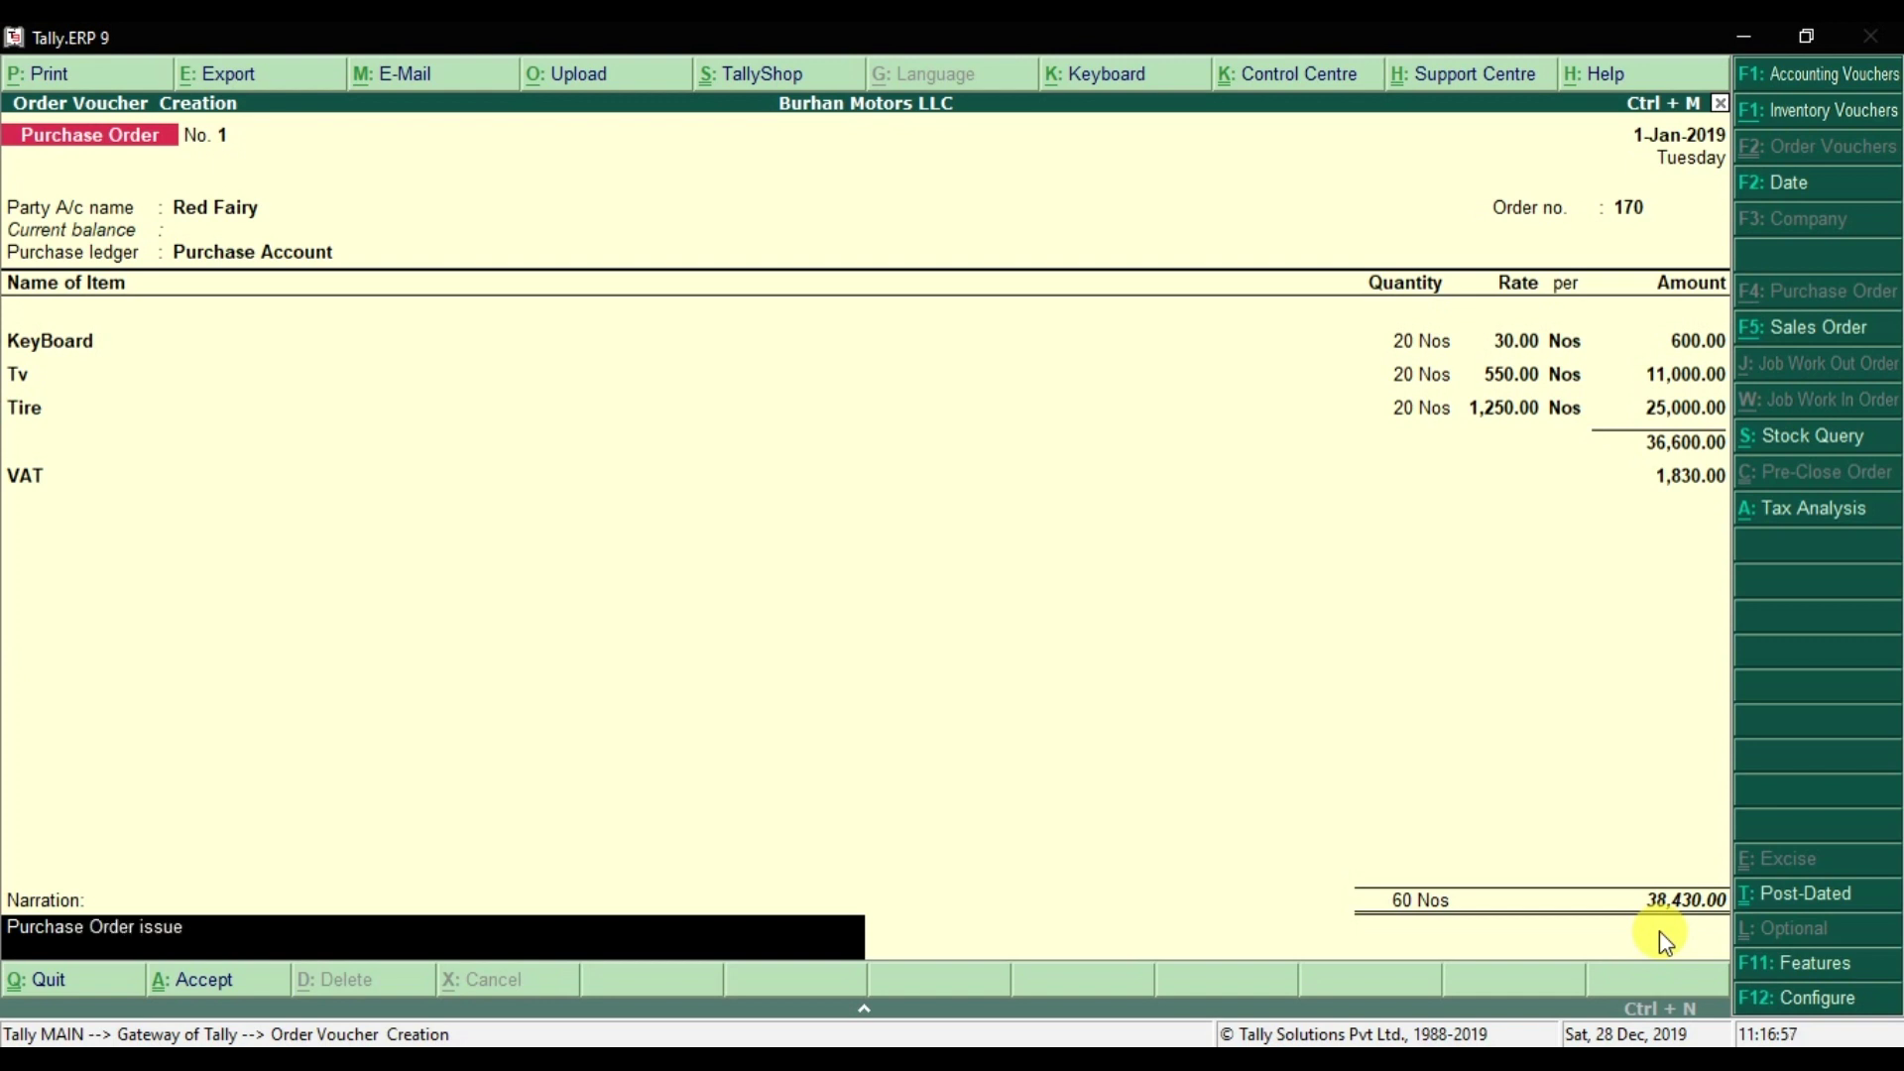
pyautogui.write(' to Red Fairy on 1st j')
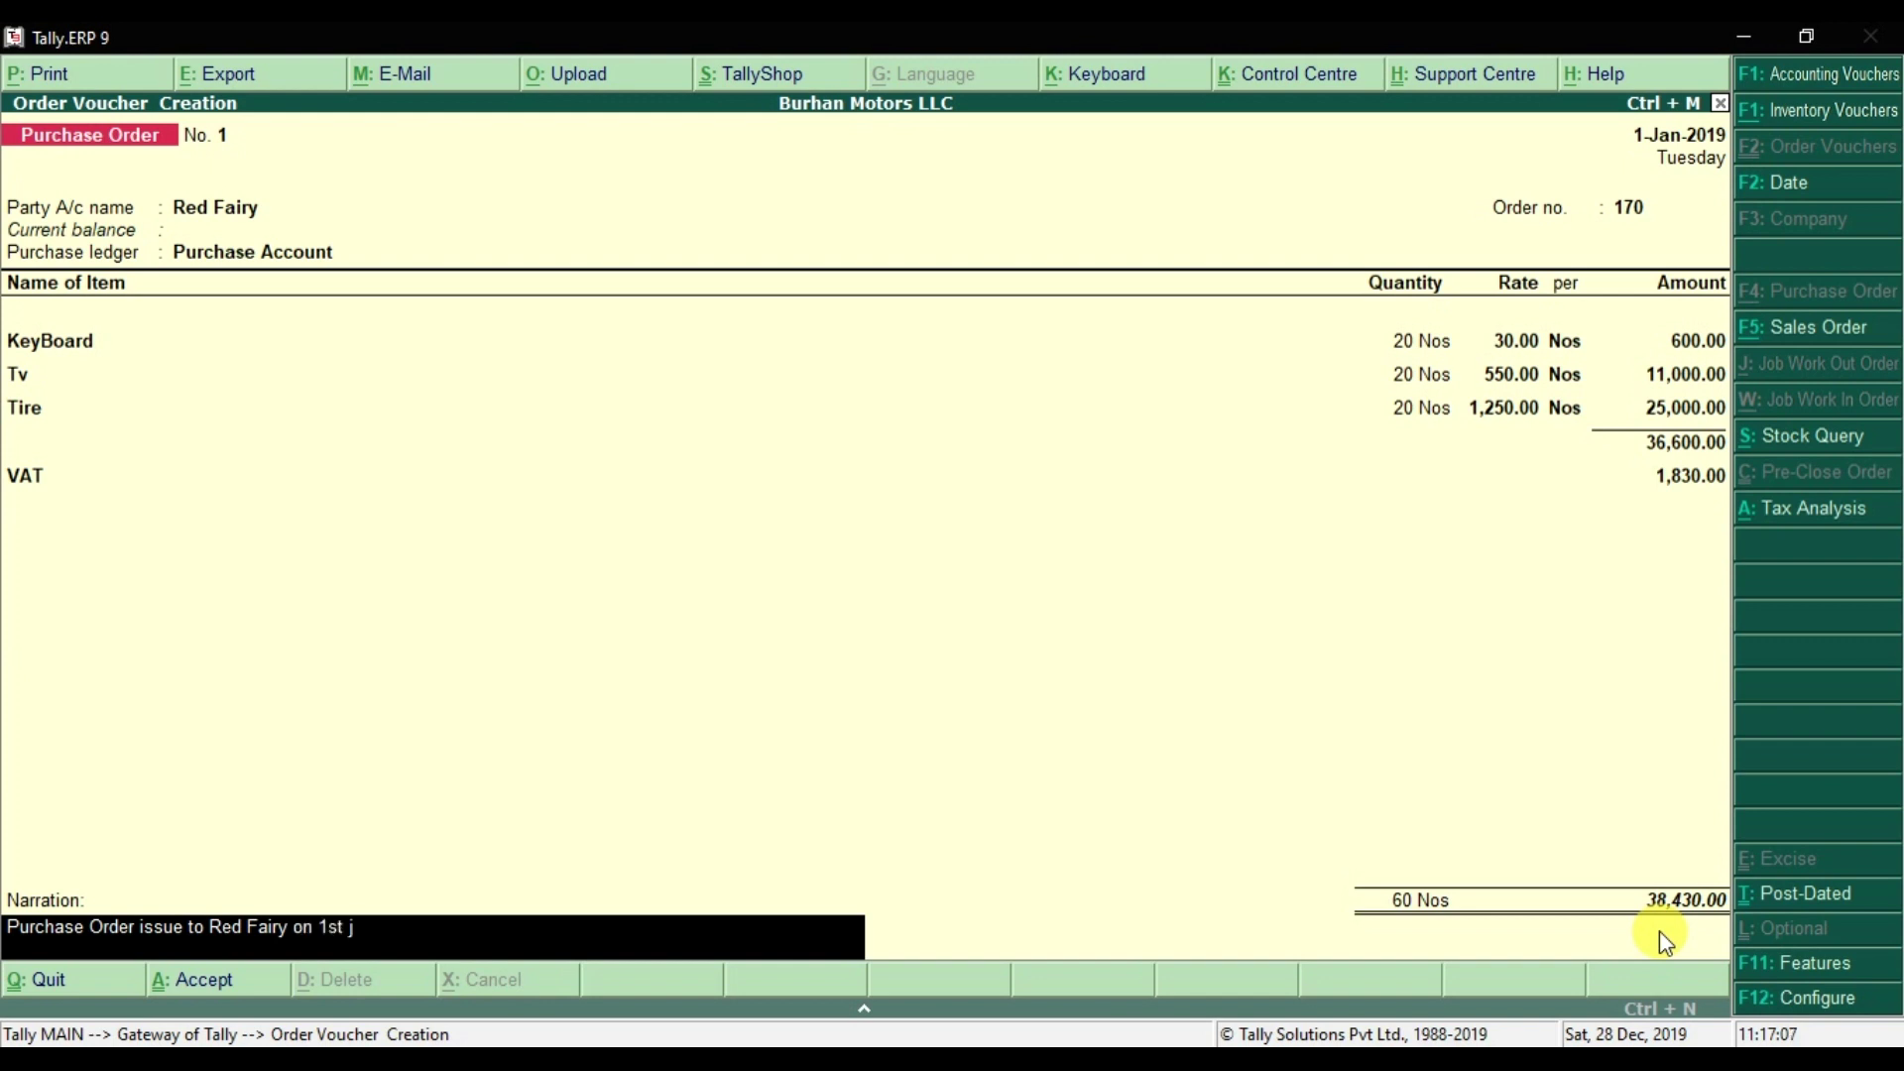
pyautogui.write('an 2019')
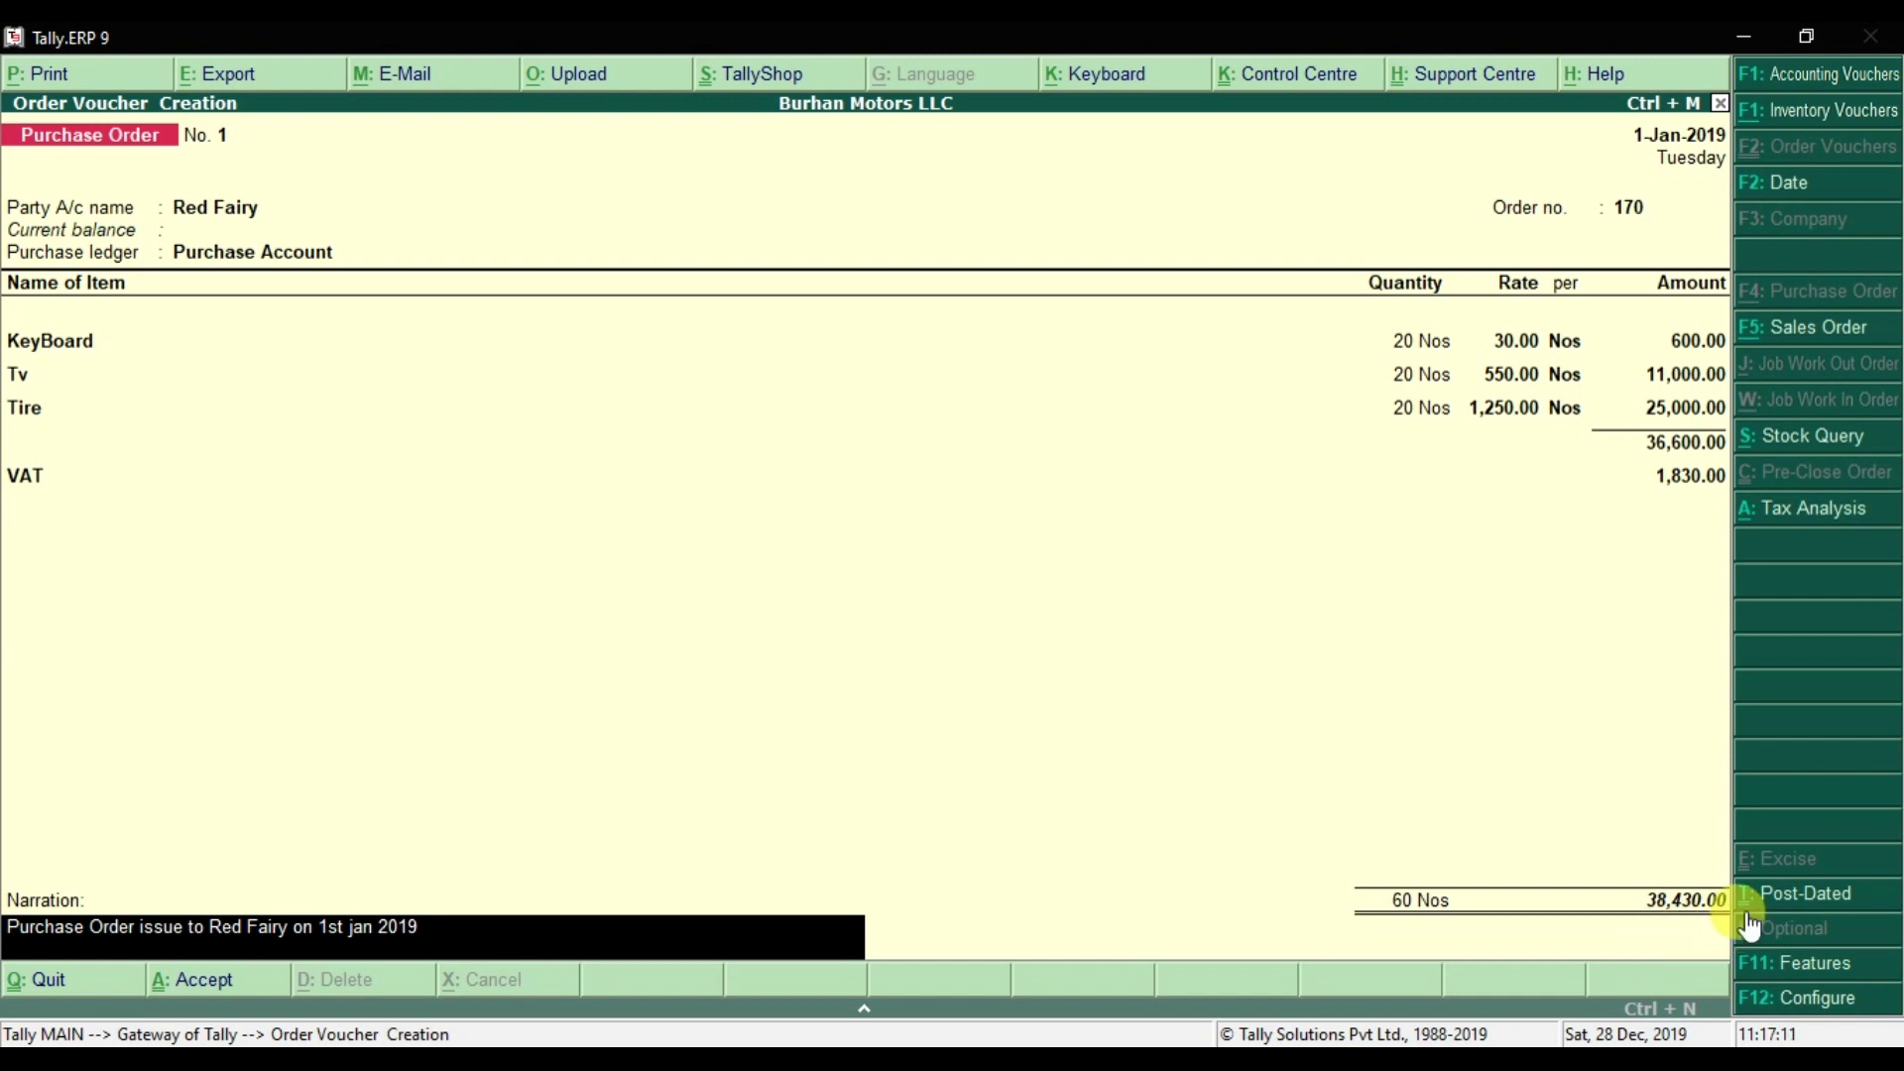
# - Examine the order's detailed tax analysis, checking the VAT on KeyBoard, Tv and Tire, and return to the voucher
pyautogui.click(1841, 516)
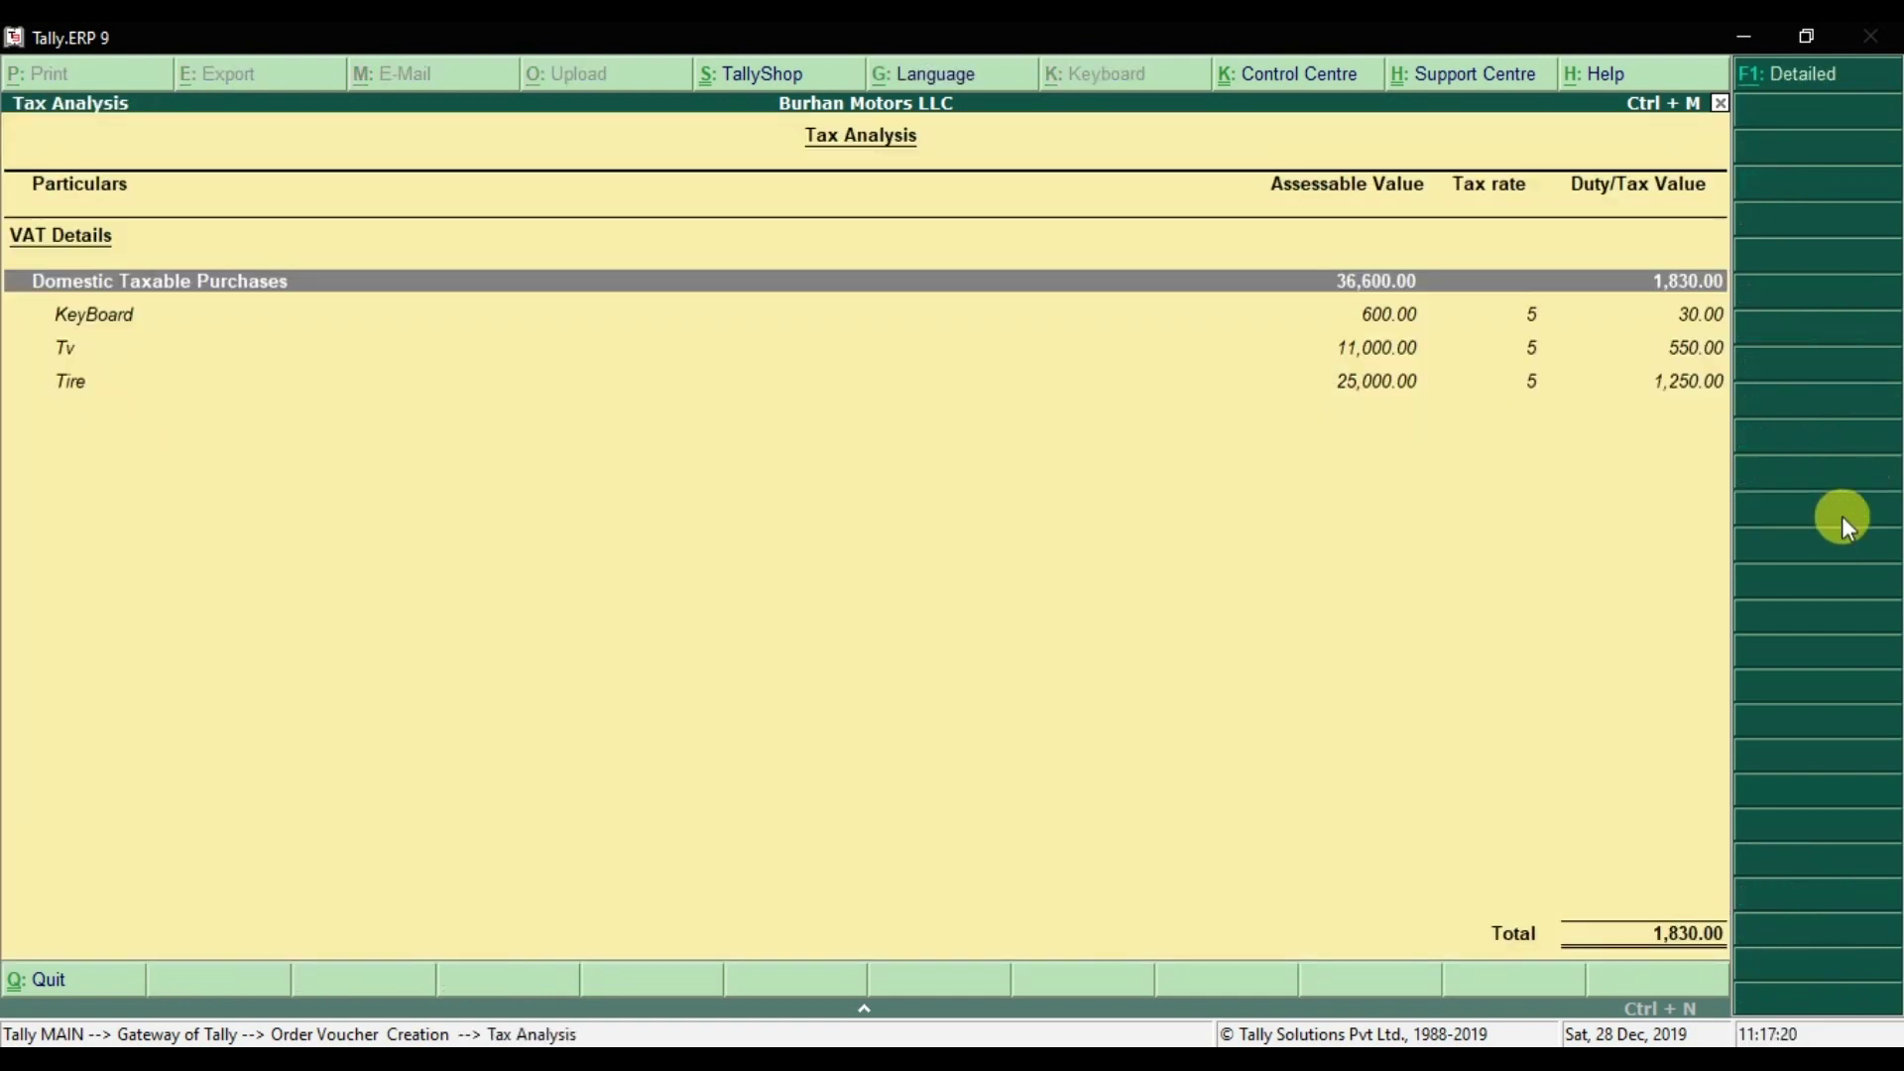
pyautogui.click(1804, 97)
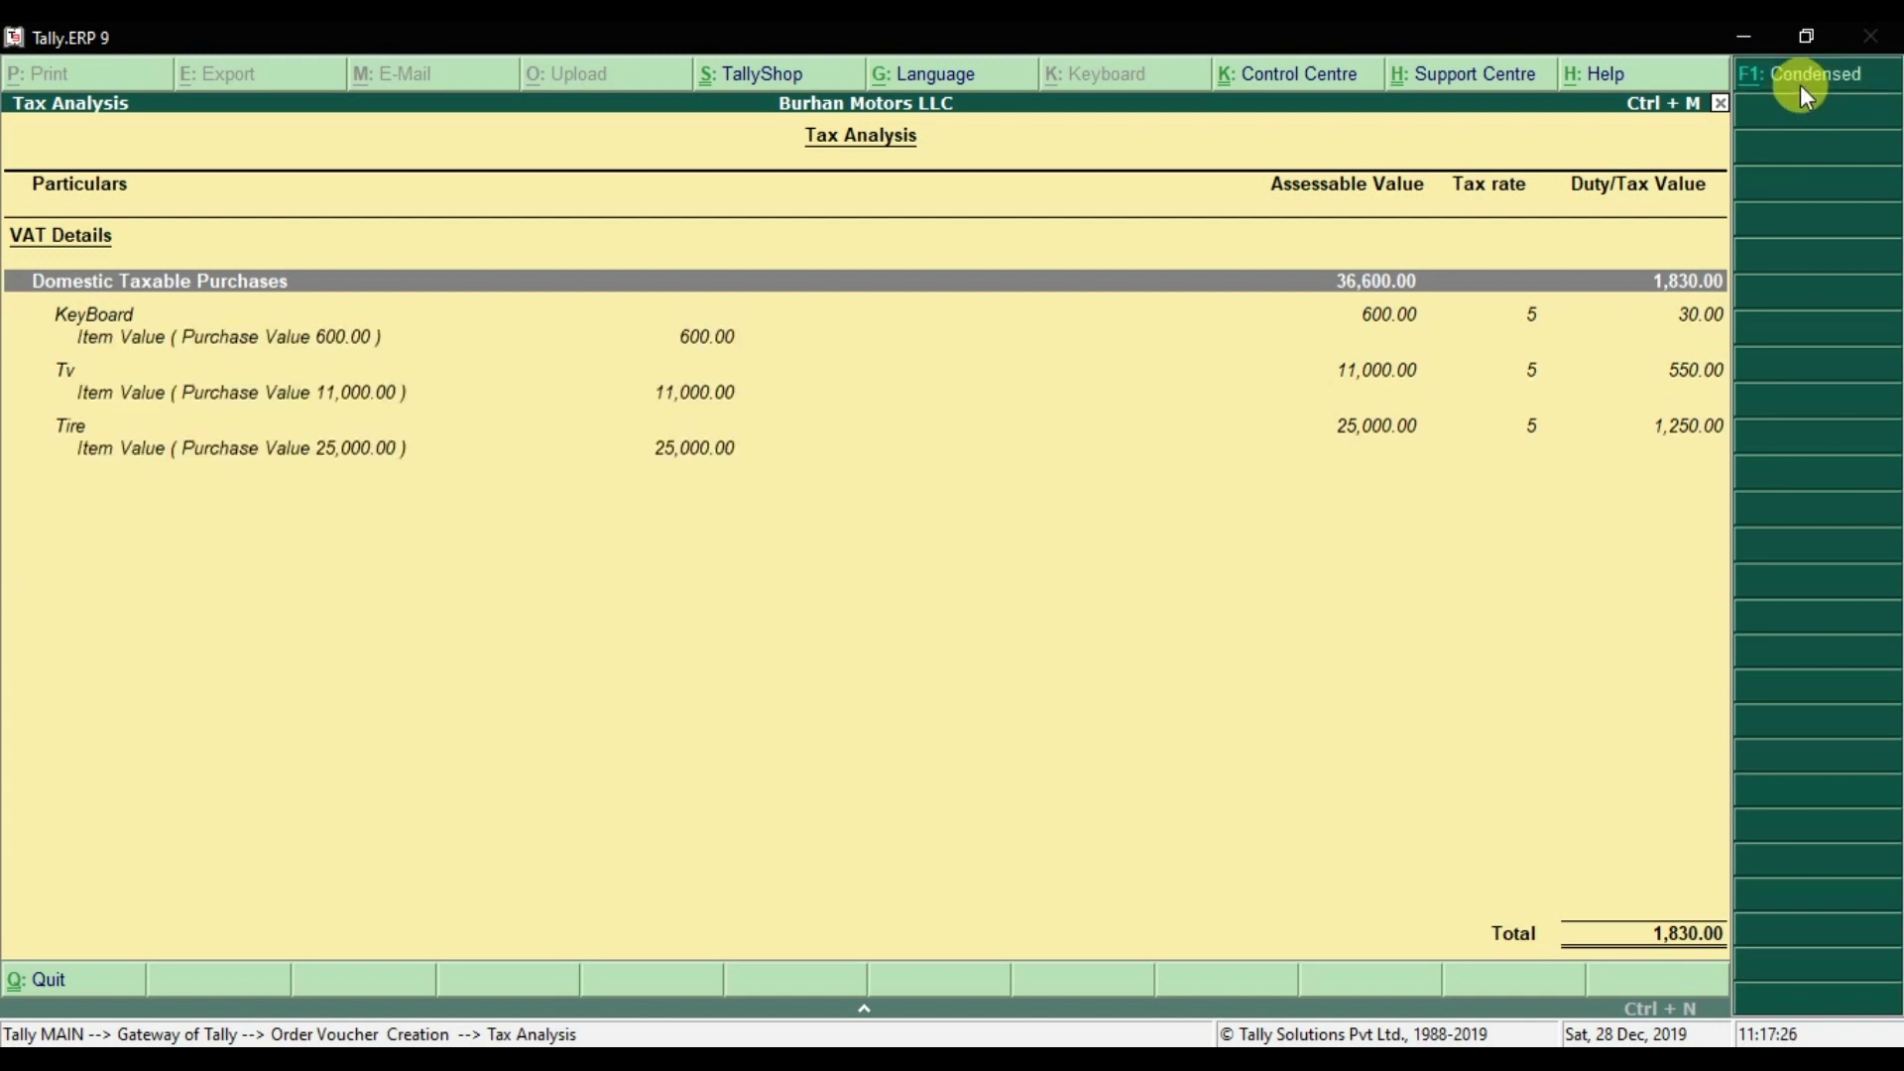
pyautogui.click(142, 326)
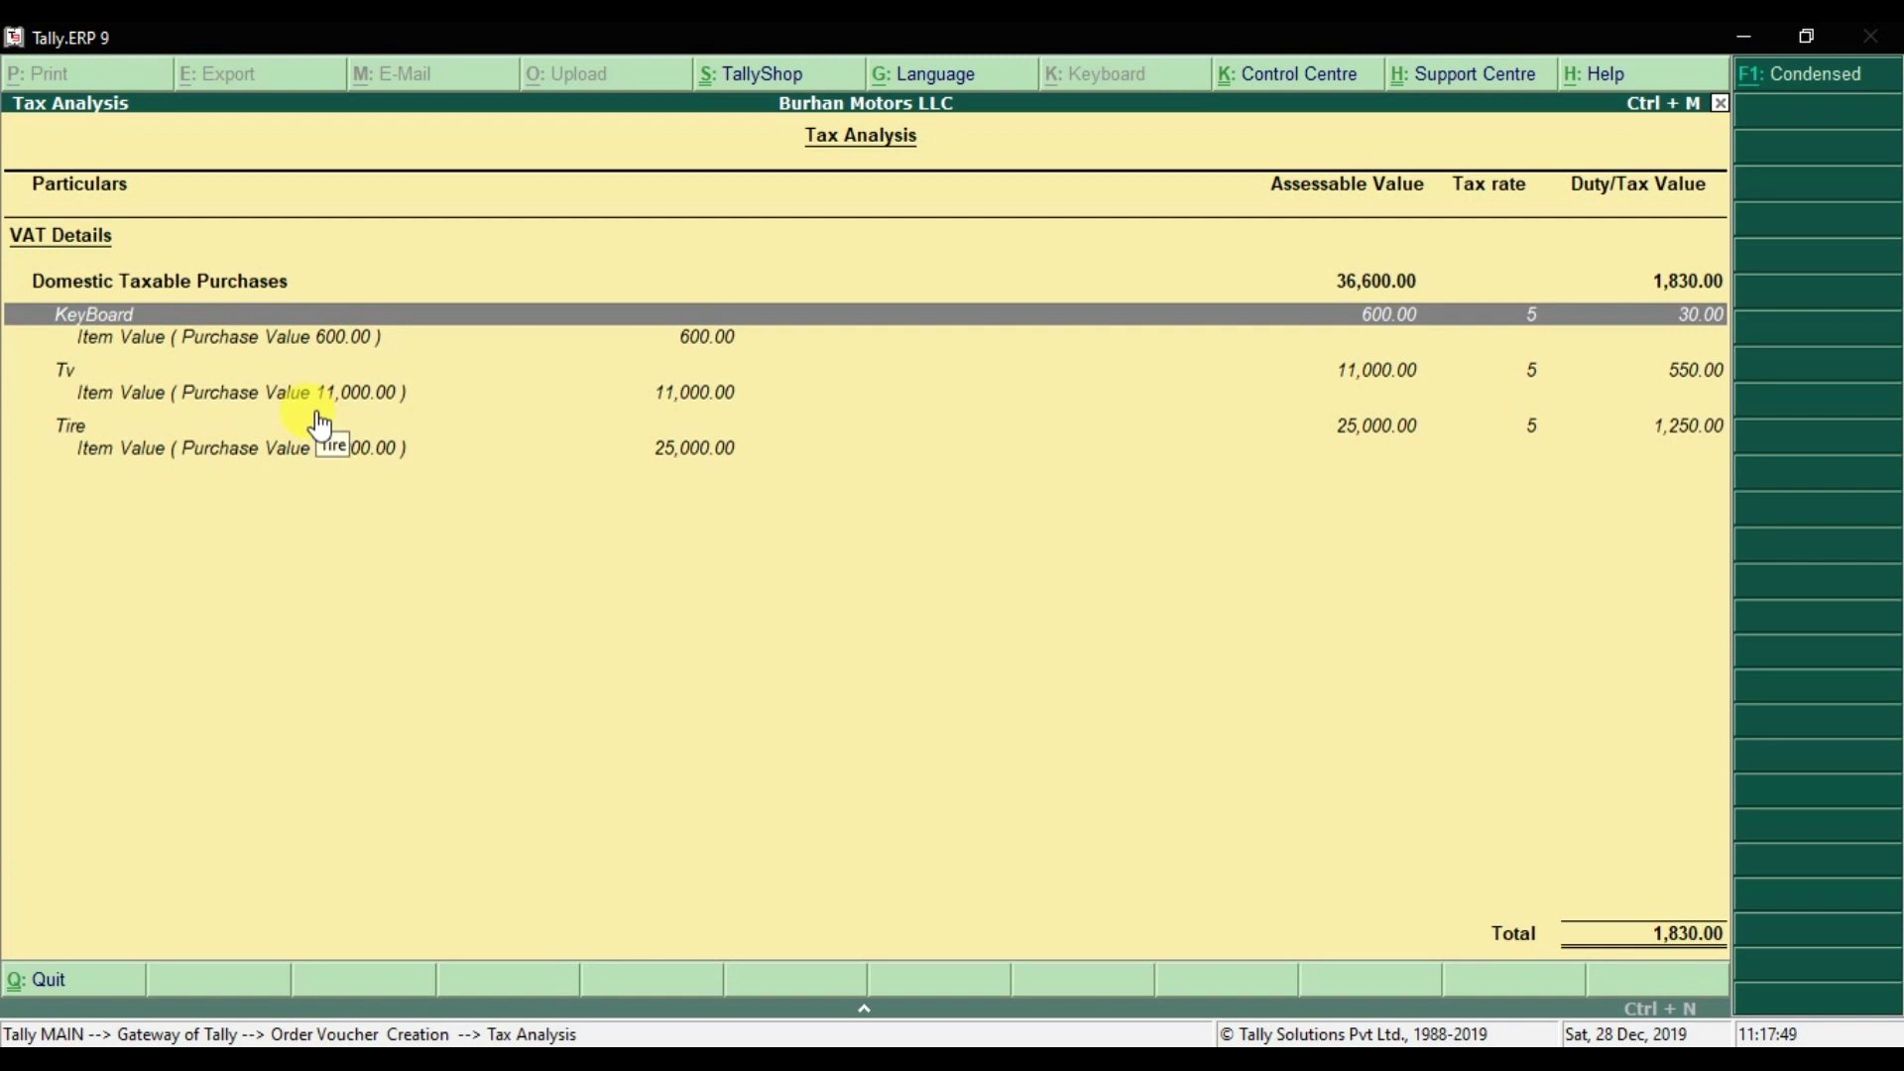
pyautogui.click(1694, 388)
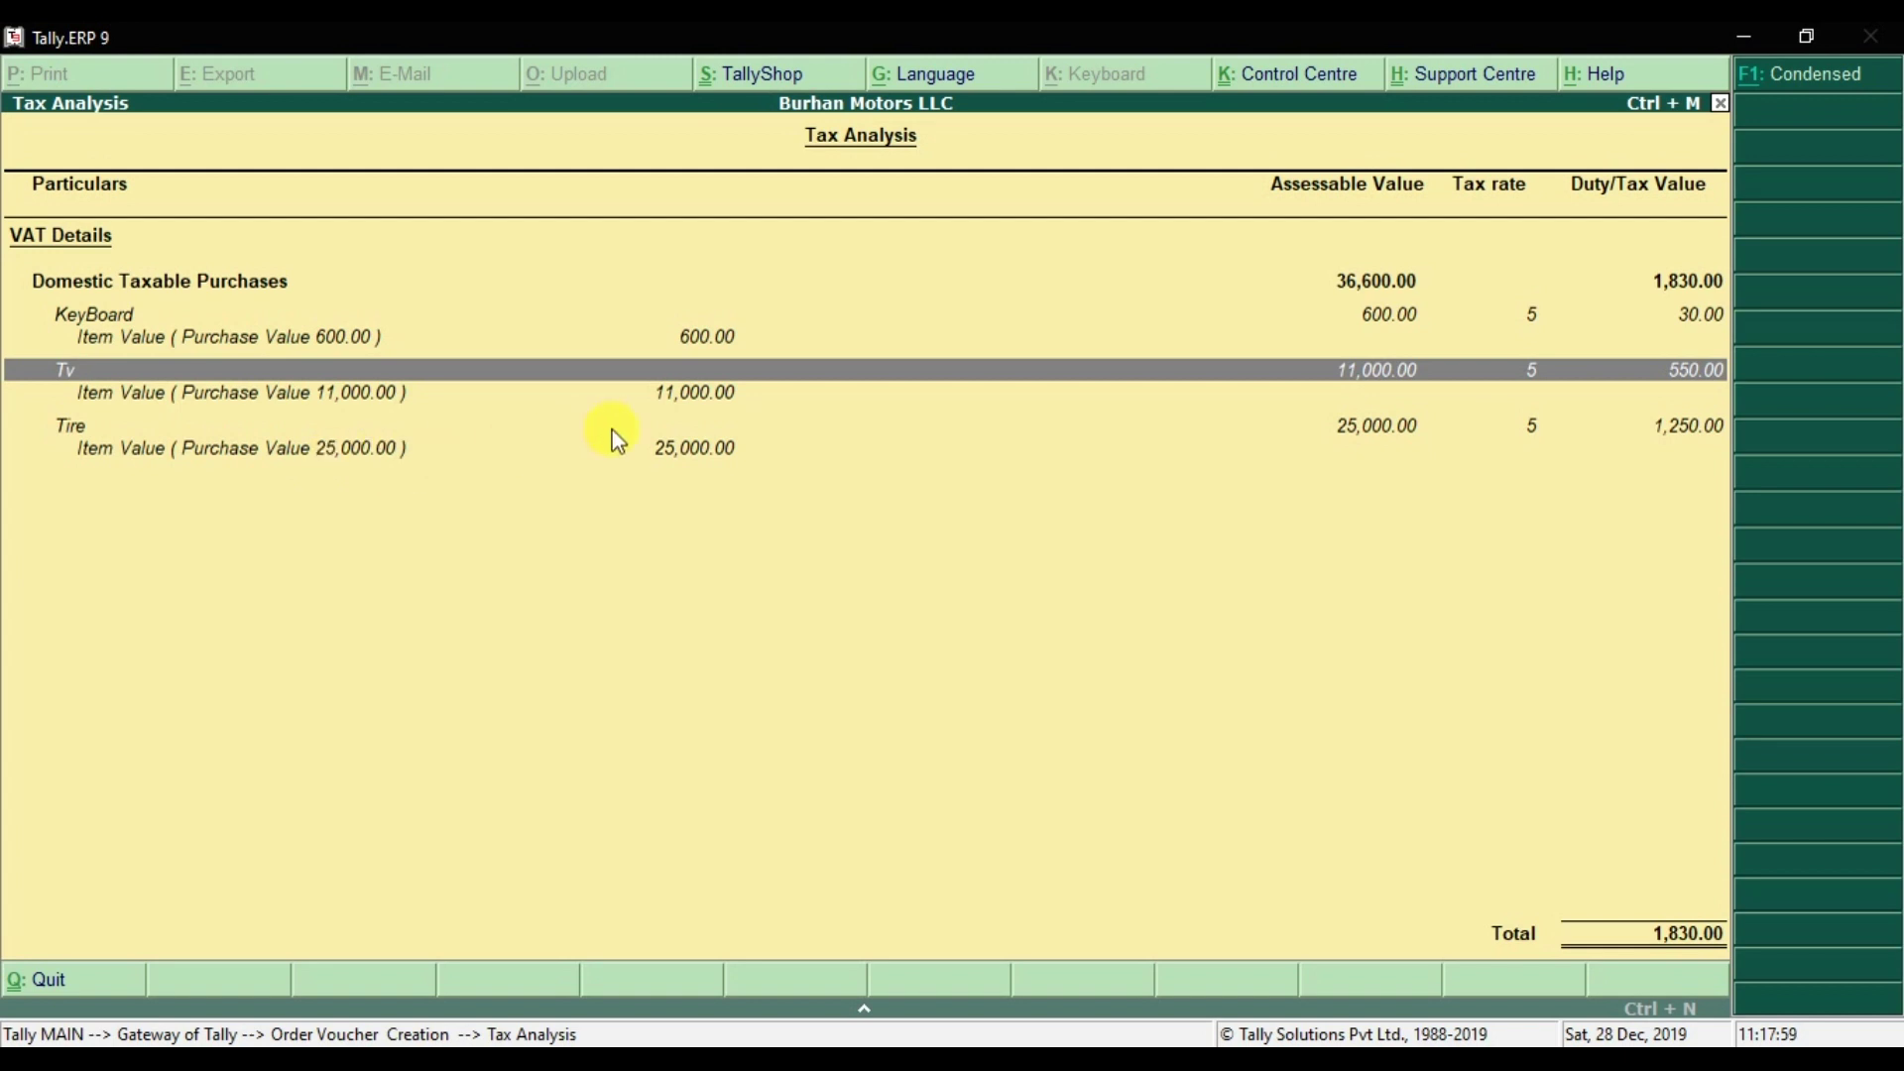
pyautogui.click(1692, 439)
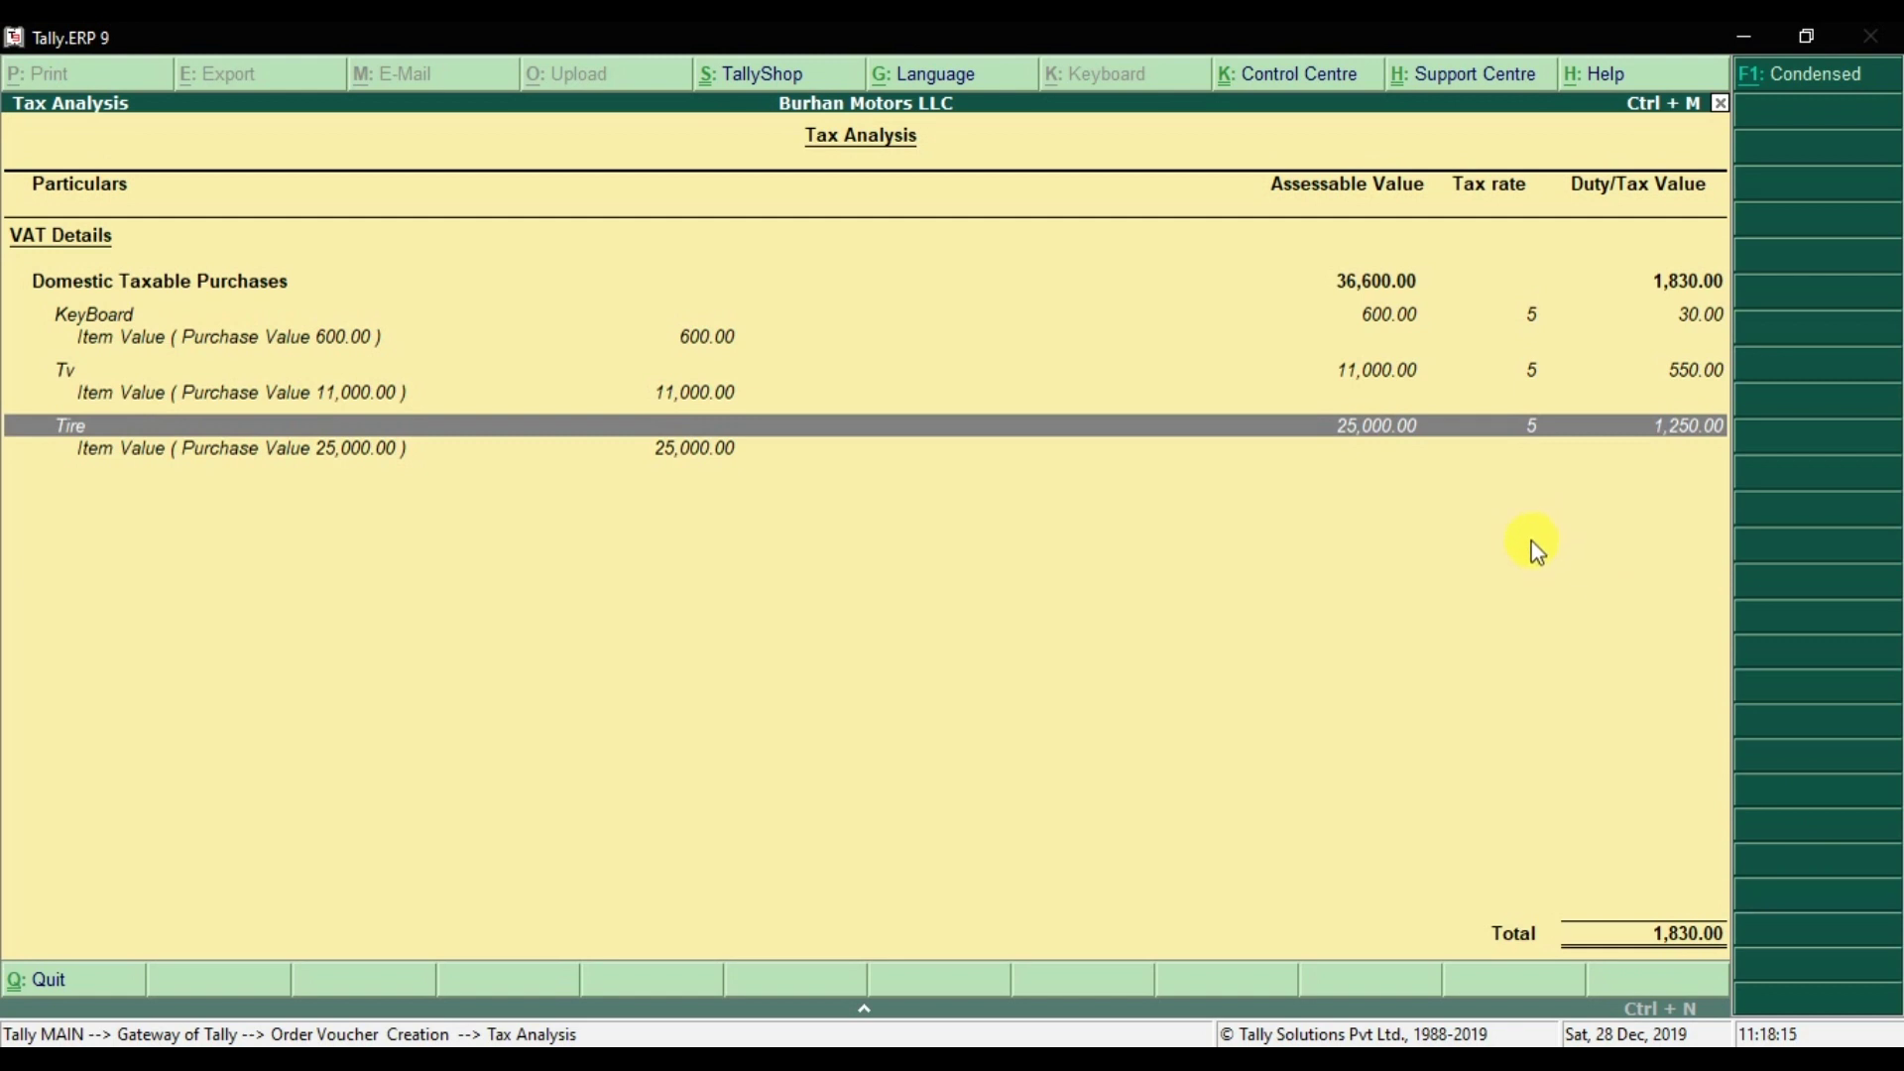
pyautogui.press('Escape')
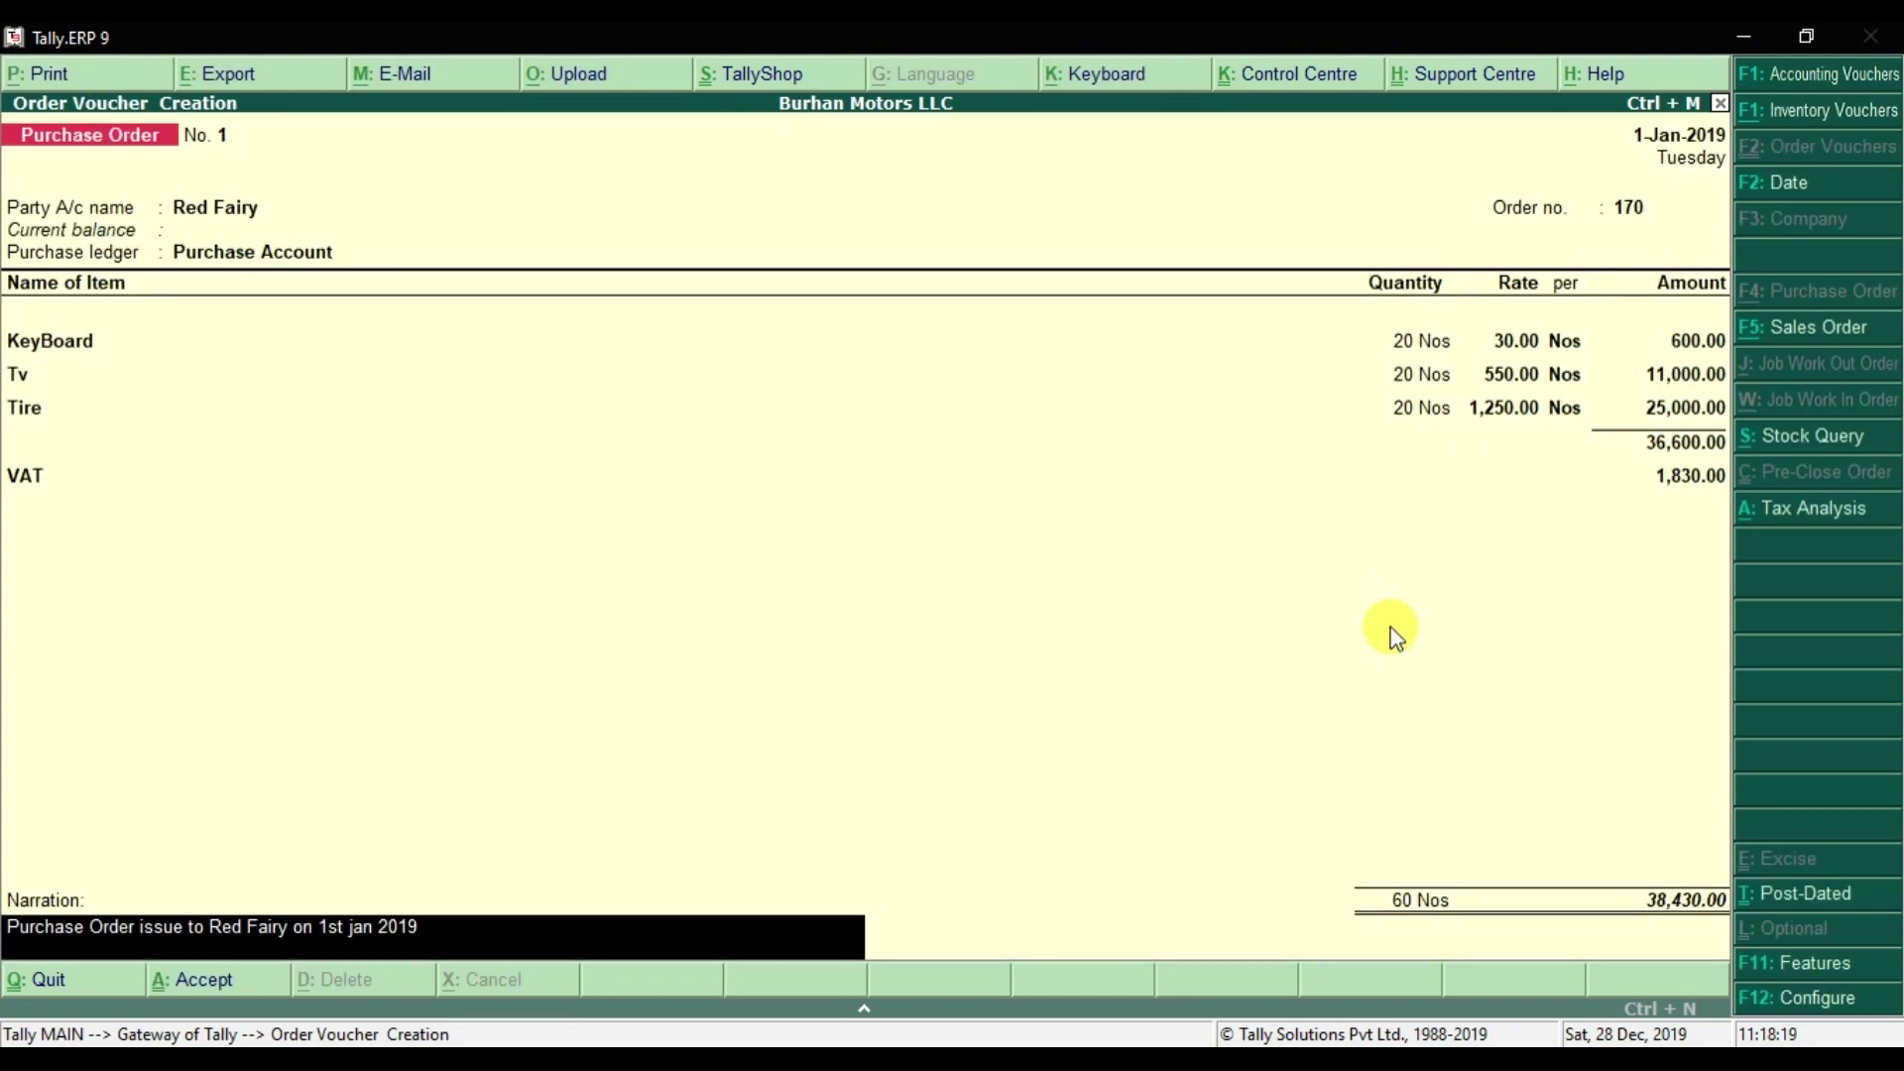
# - Accept and save the completed purchase order for Red Fairy
pyautogui.press('Return')
pyautogui.press('y')
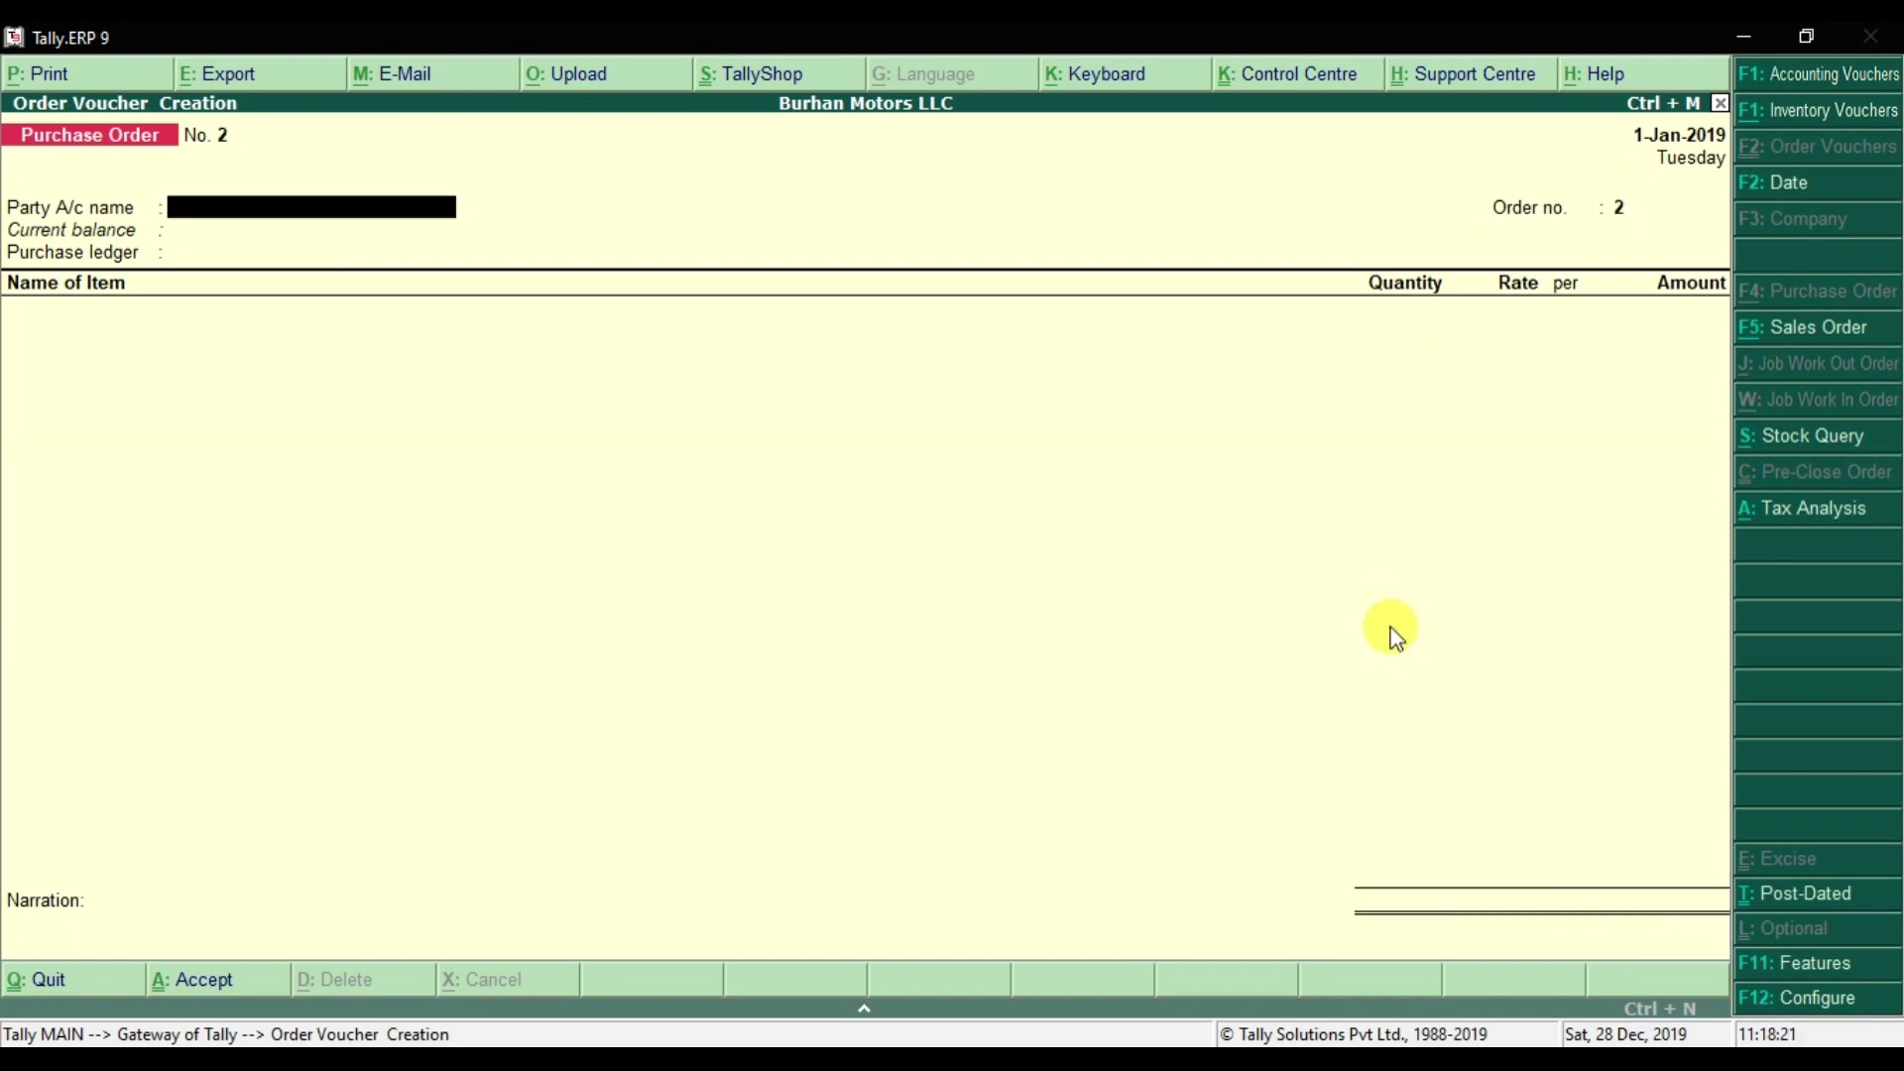